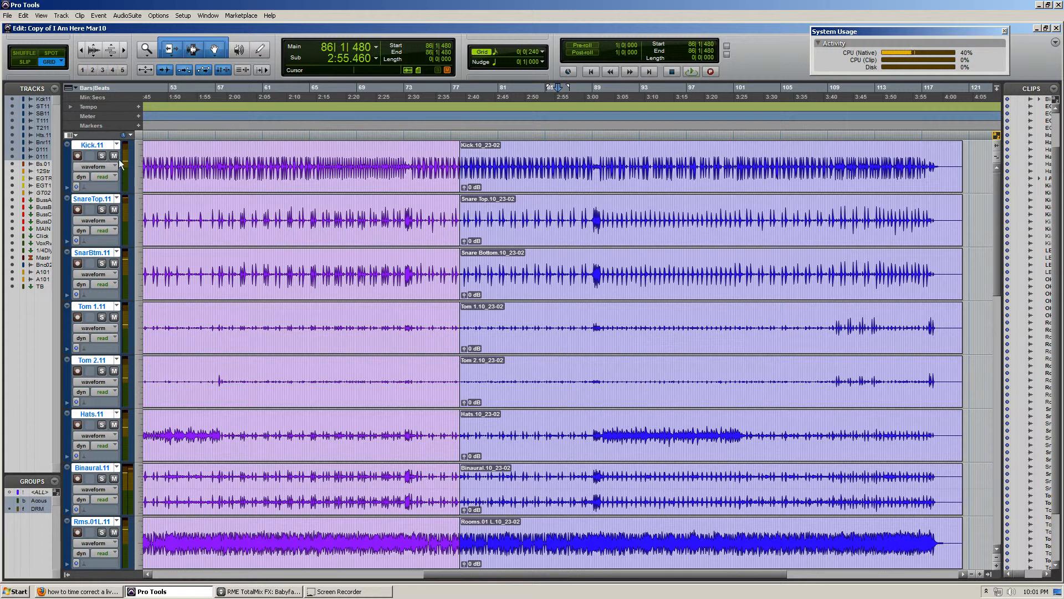
Examine the grouped drum tracks from about bar 74 to the snare fill around bar 89
scroll(97, 160, "down", 2)
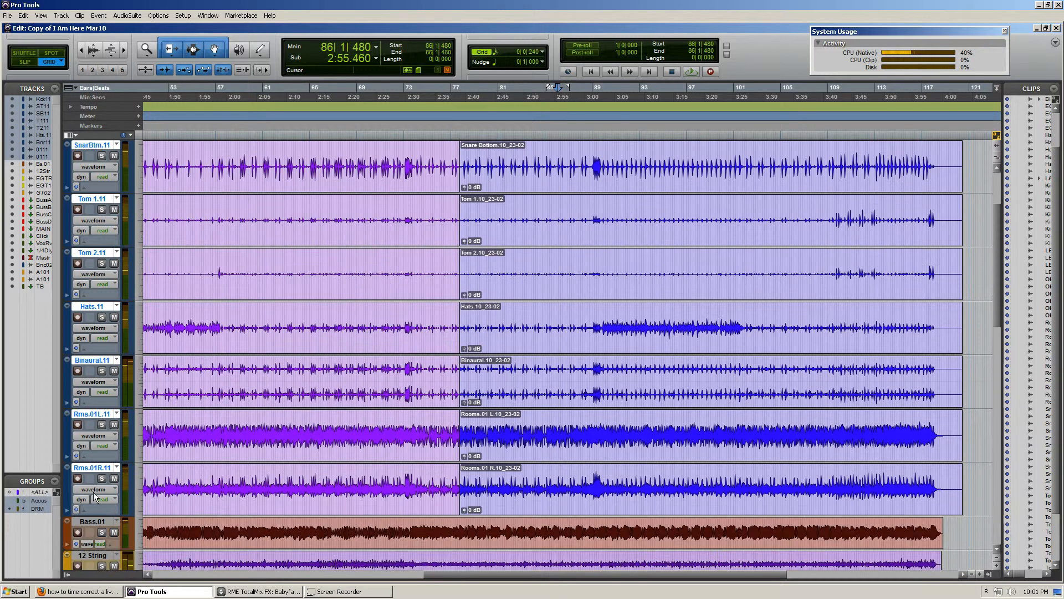
scroll(105, 339, "up", 2)
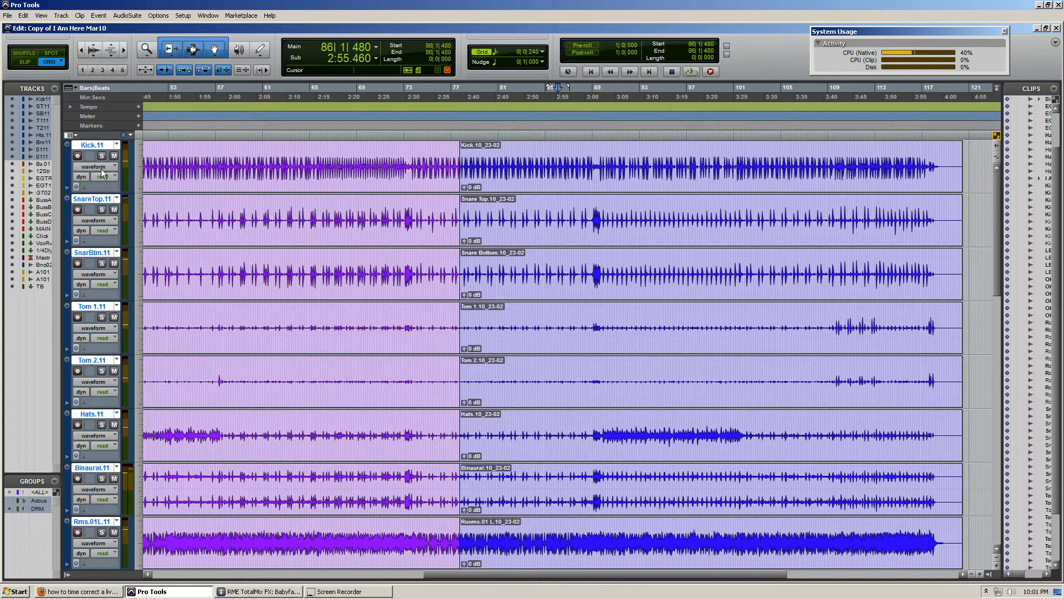
left_click_drag(424, 165, 556, 161)
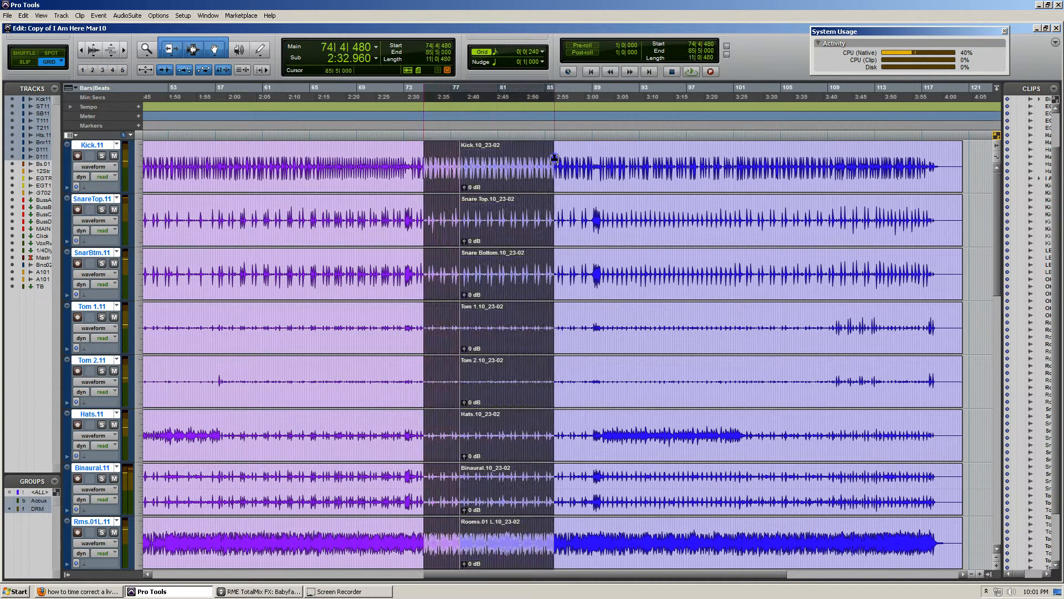
left_click(556, 165)
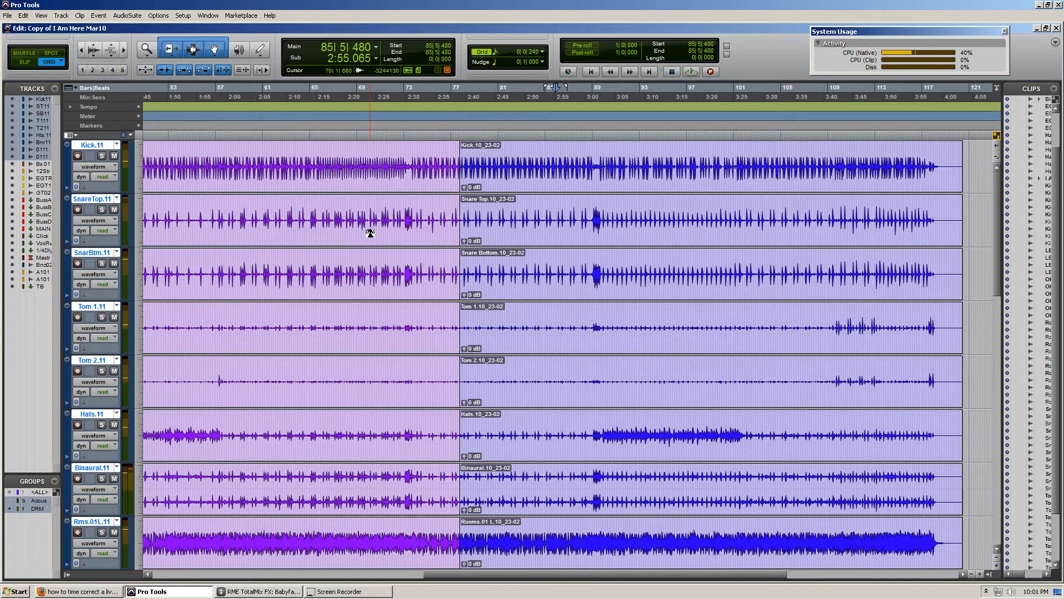
left_click_drag(429, 161, 527, 158)
left_click(540, 158)
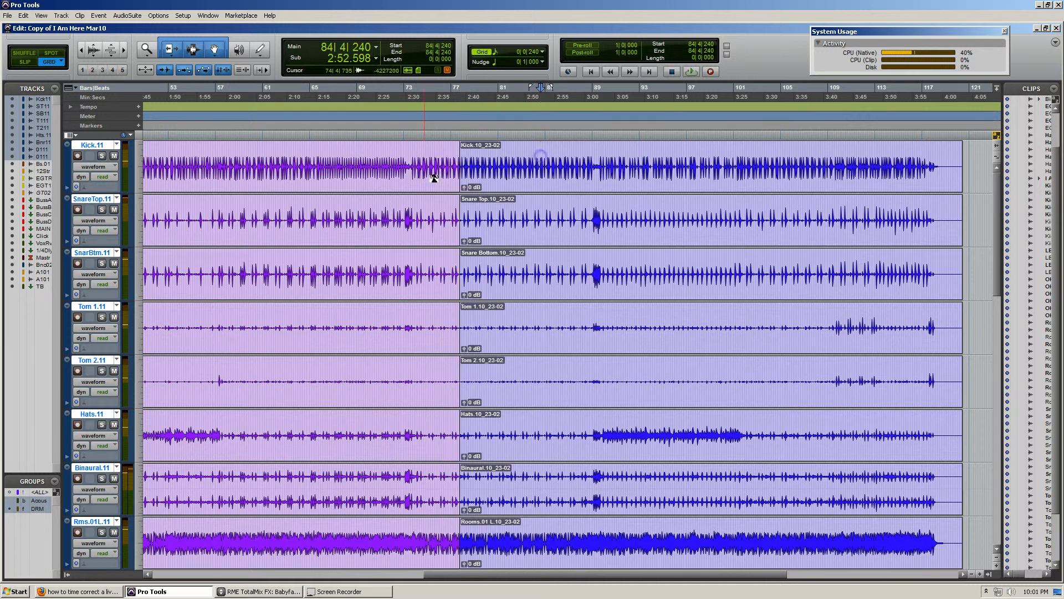
left_click(598, 148)
key("t")
key("t")
left_click(535, 162)
key("t")
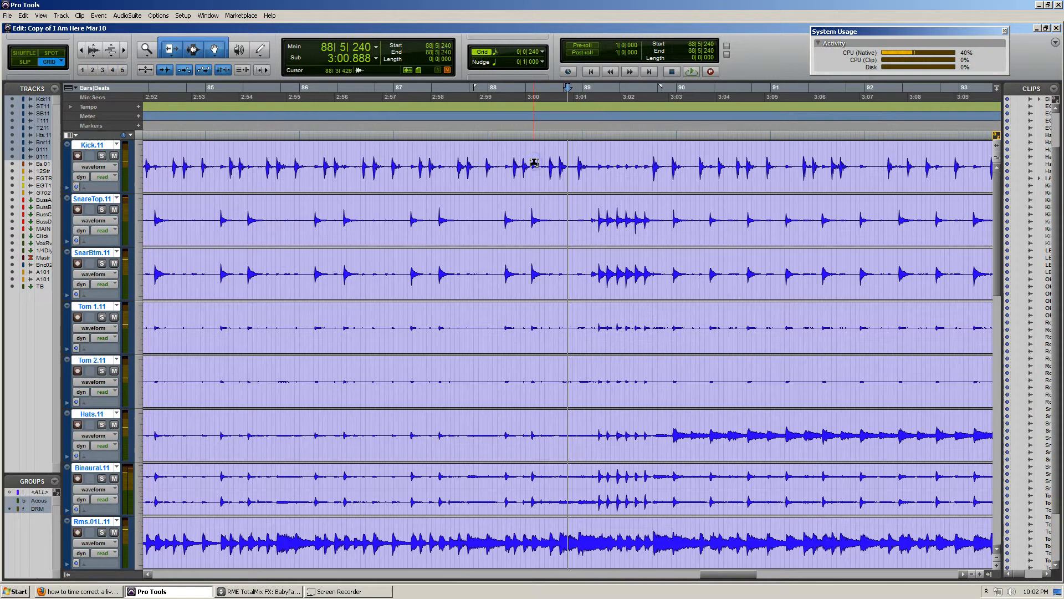
scroll(534, 162, "right", 2)
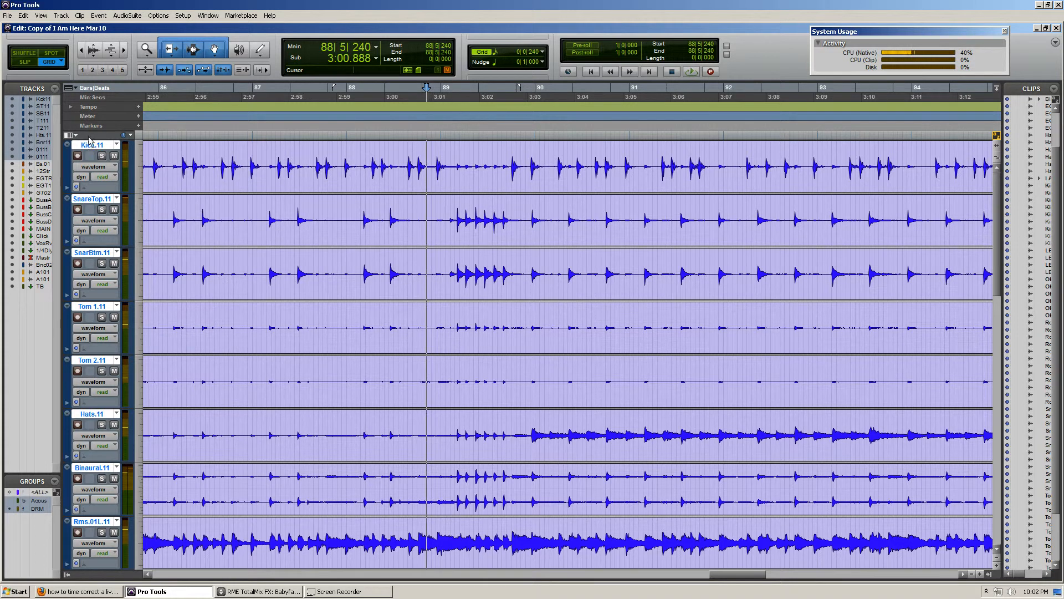
Enable Elastic Audio on the grouped drum tracks with the Rhythmic algorithm
left_click(82, 188)
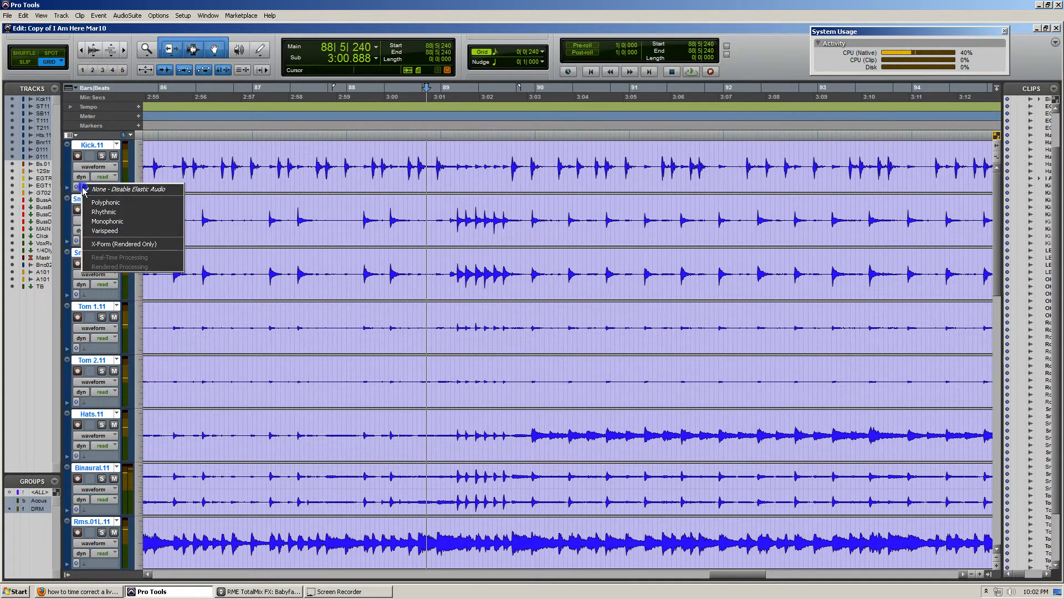
left_click(78, 187)
left_click(83, 187)
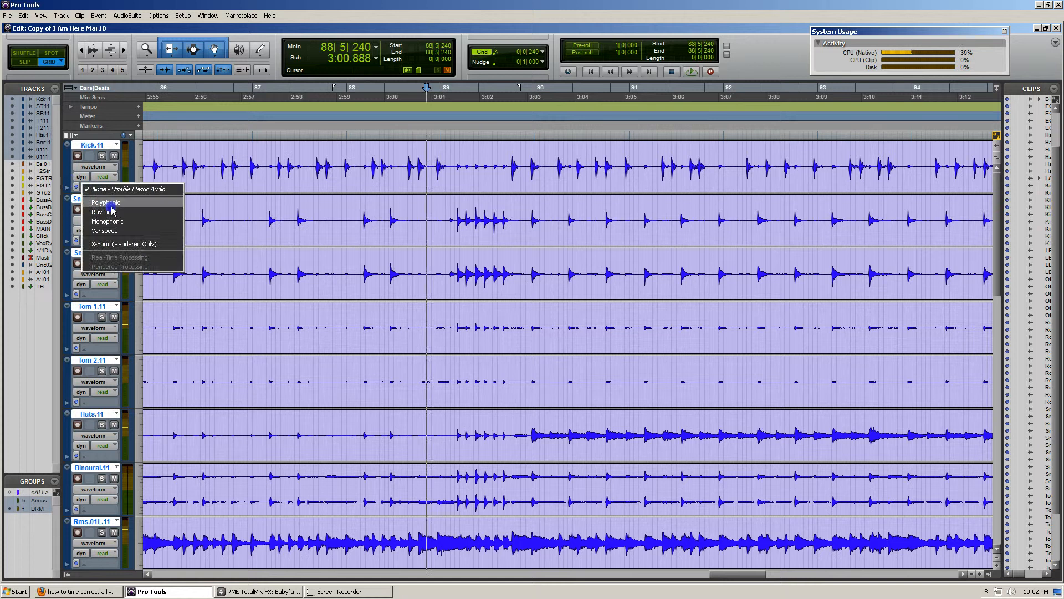
left_click(106, 211, "alt+shift")
left_click(465, 156)
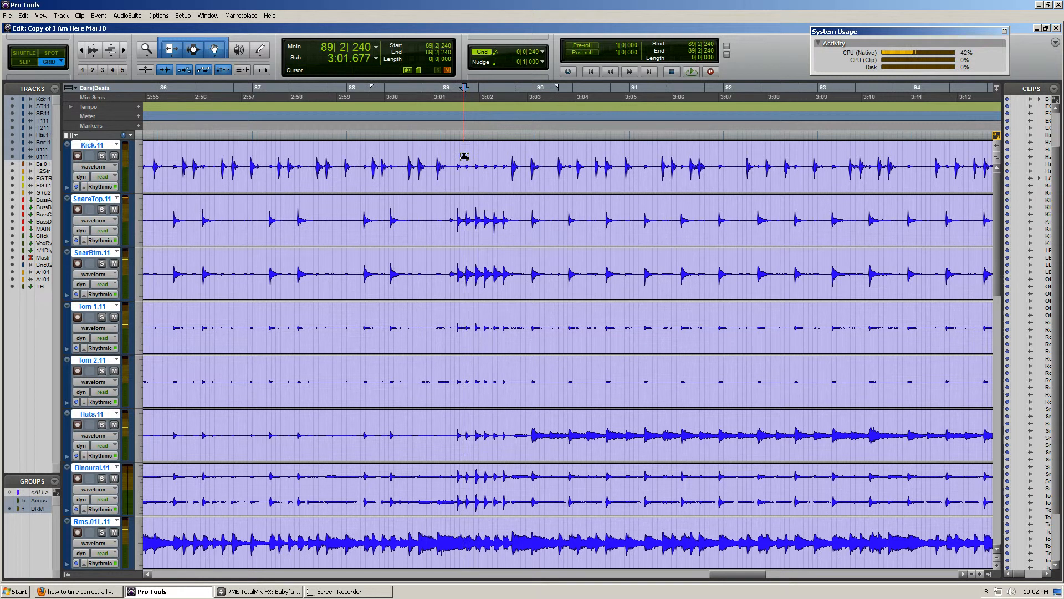
Switch the grouped drum tracks from waveform to warp view
left_click(94, 166)
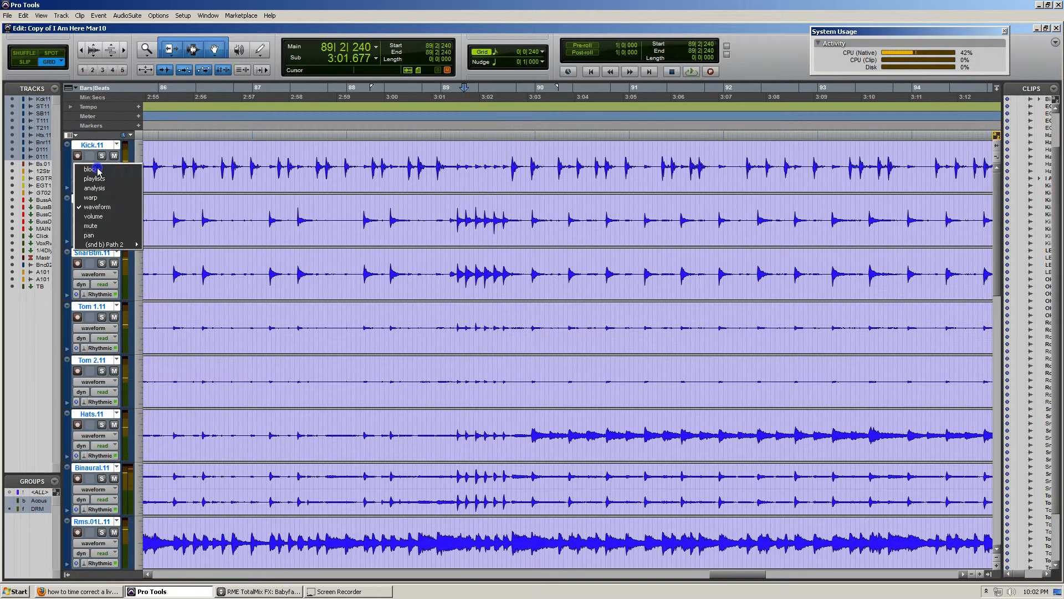
left_click(118, 198)
left_click(450, 152)
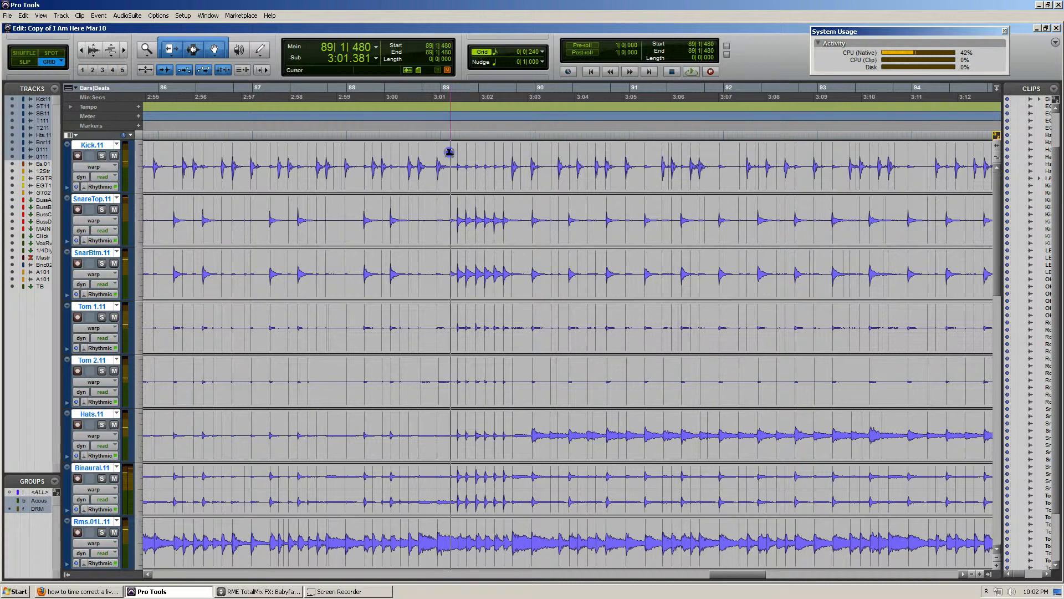
Play back the session from 86|4|000 through the snare fill to about bar 92
key("t")
key("t")
key("r")
key("r")
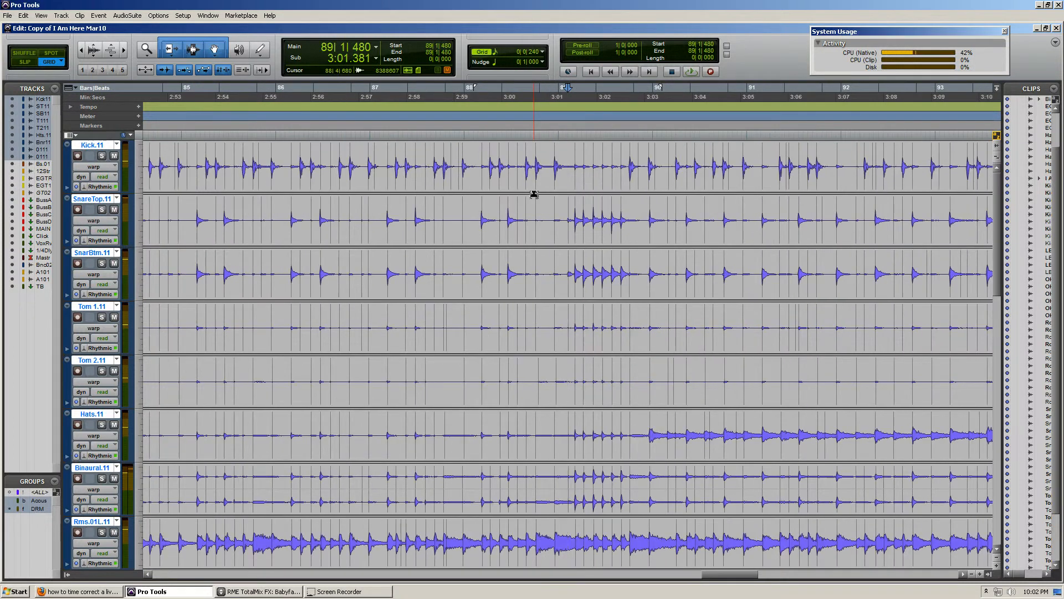
scroll(533, 194, "right", 3)
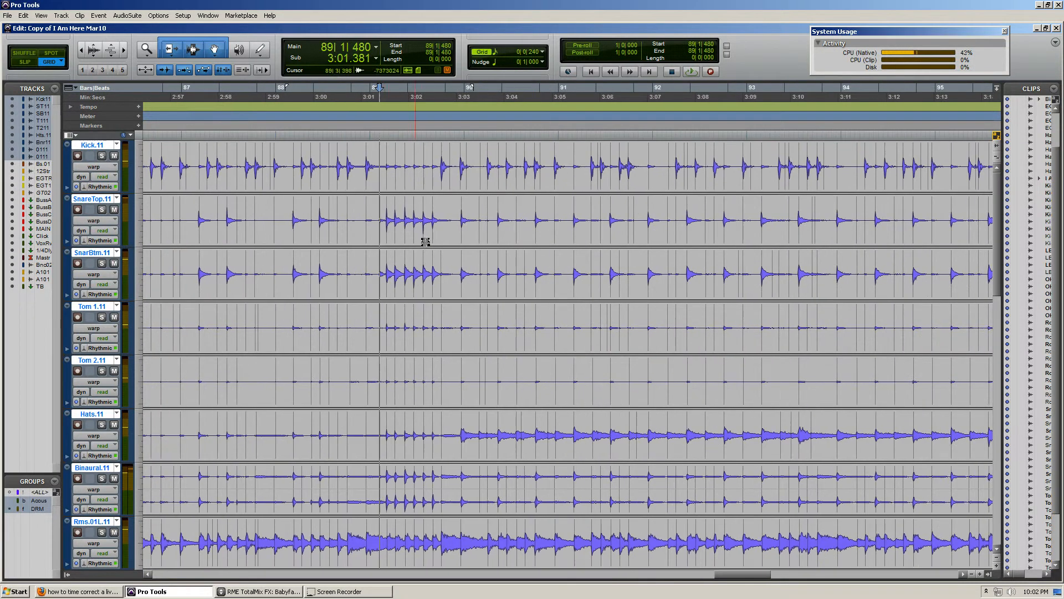
left_click(231, 152)
key("r")
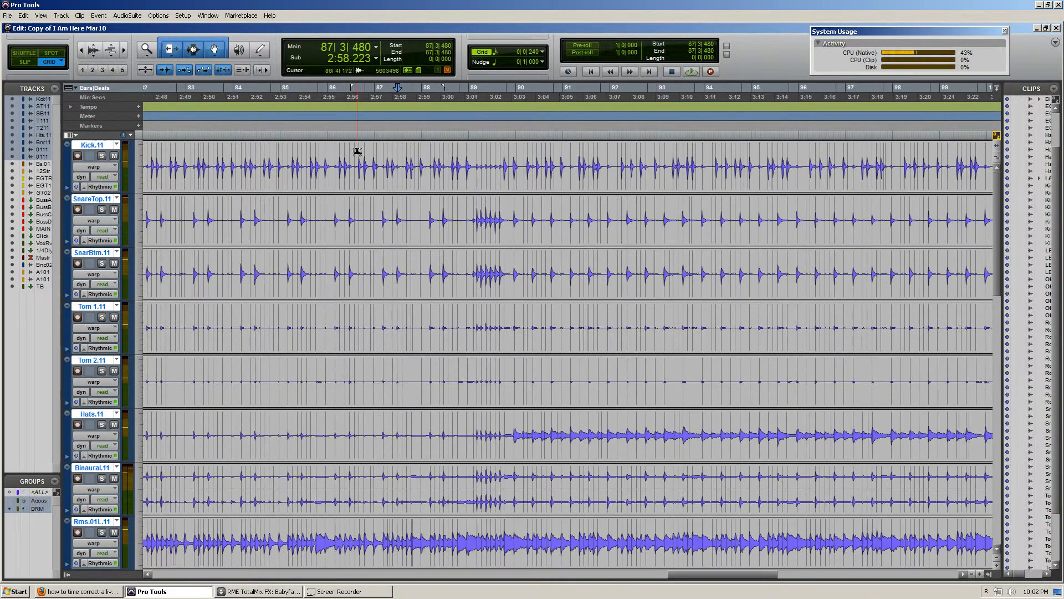
left_click(357, 151)
key("space")
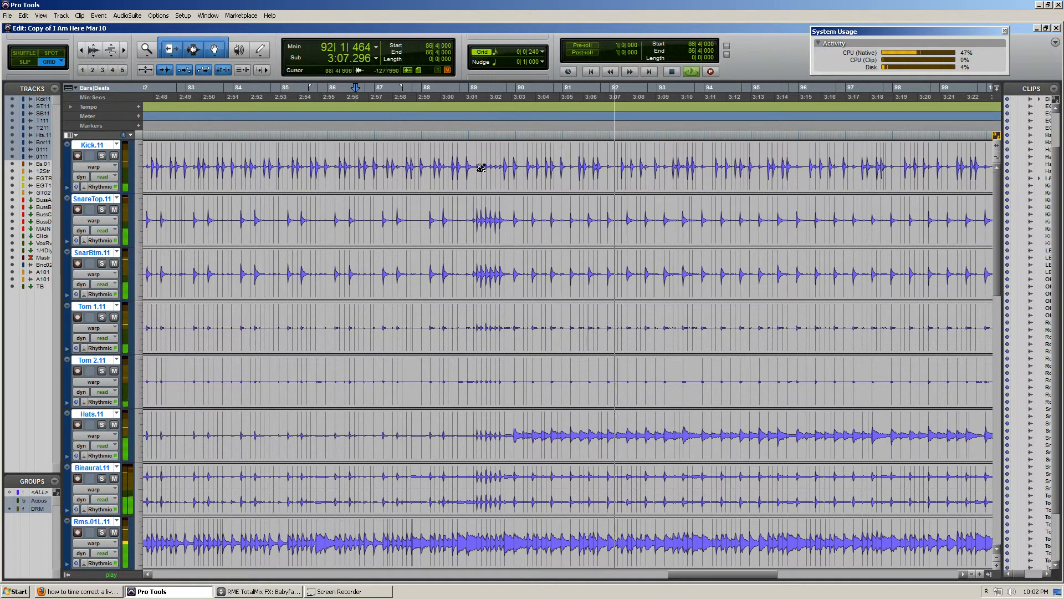
key("space")
Examine the transients around bar 87 and the full-length drum tracks alongside the bass and guitar tracks
left_click(410, 158)
key("t")
key("t")
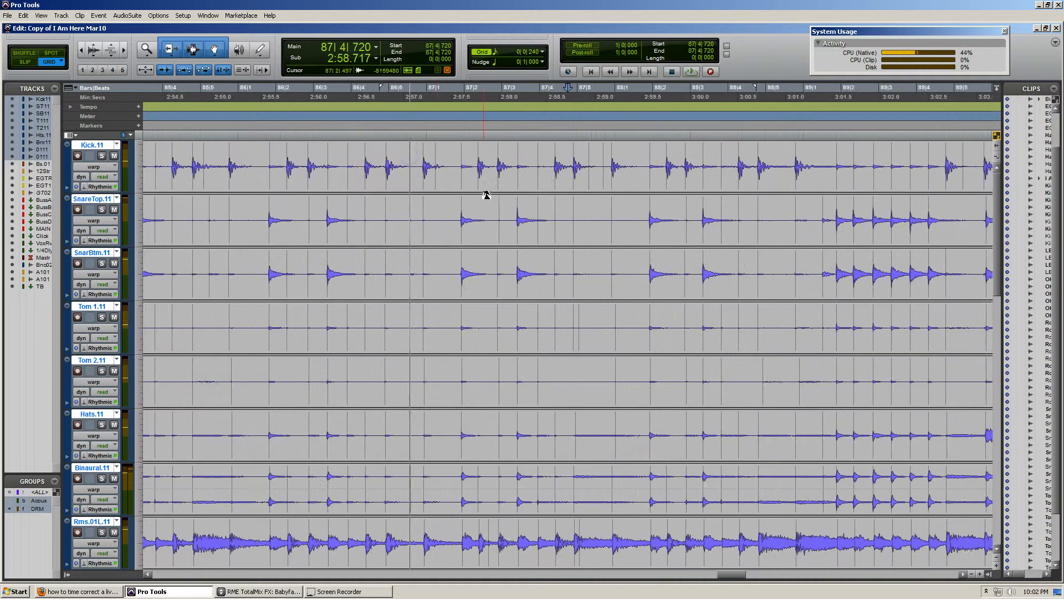
key("r")
key("r")
key("r")
scroll(569, 179, "right", 3)
key("r")
key("r")
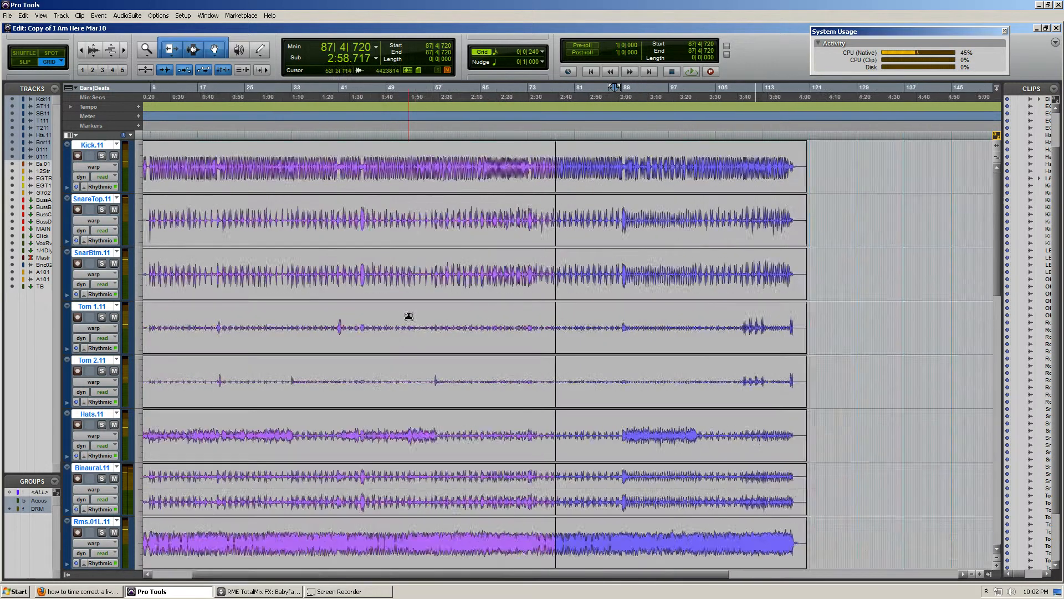
scroll(397, 330, "down", 10)
scroll(230, 358, "up", 5)
scroll(249, 365, "down", 4)
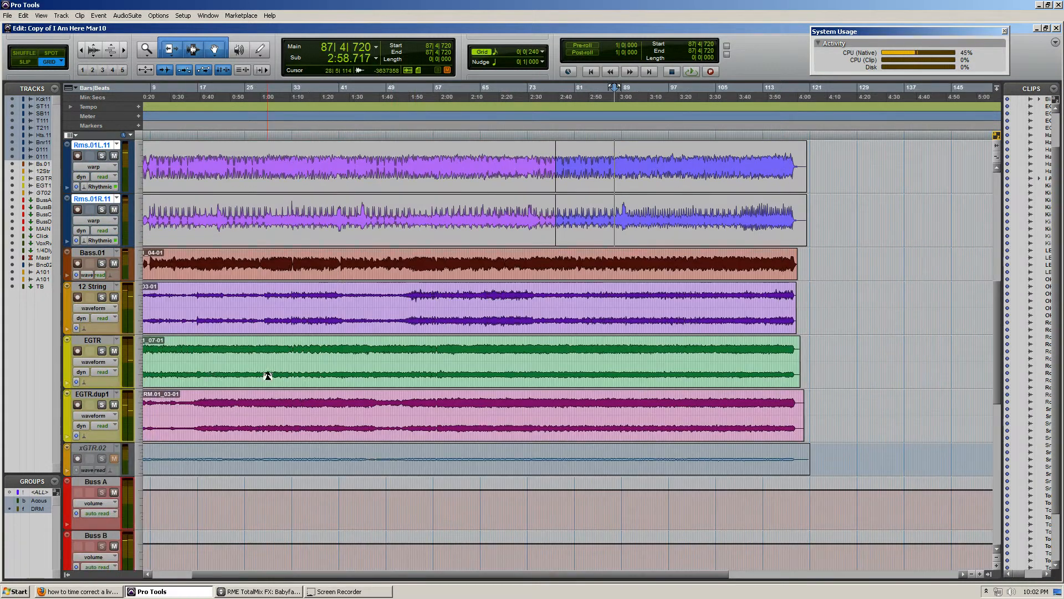
scroll(249, 294, "left", 3)
scroll(238, 358, "up", 10)
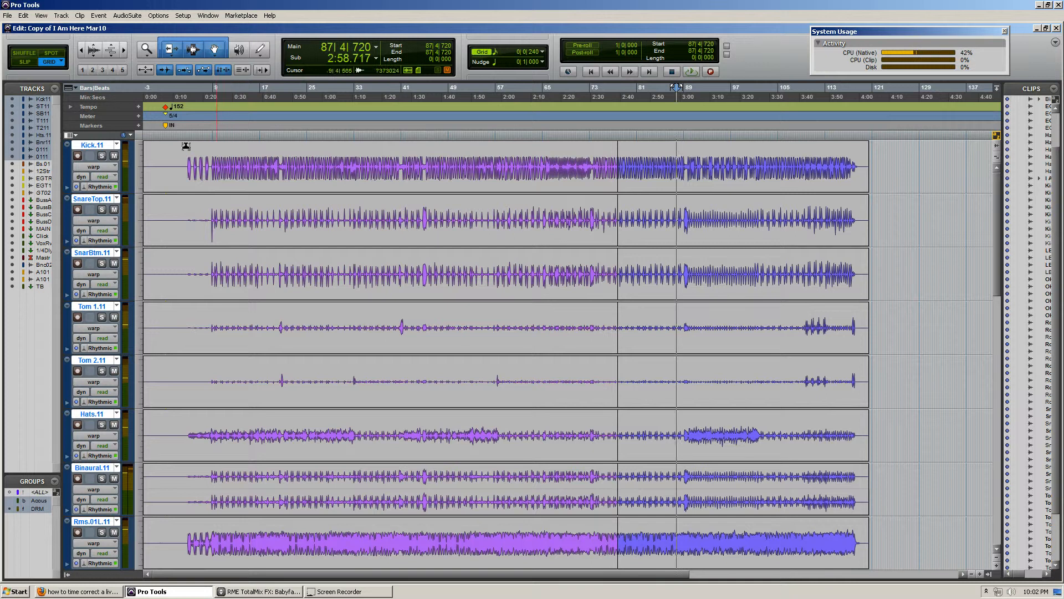
Add a warp marker across the drum group on the first kick hit, just before bar 5
left_click(185, 161)
key("t")
key("t")
key("t")
key("t")
key("t")
key("t")
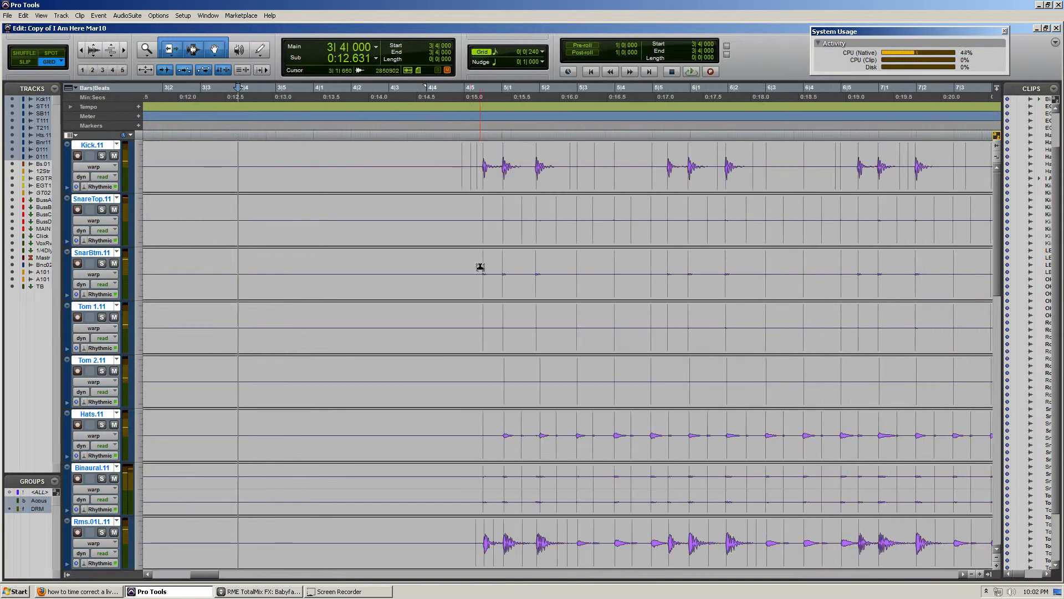
left_click(493, 145)
key("t")
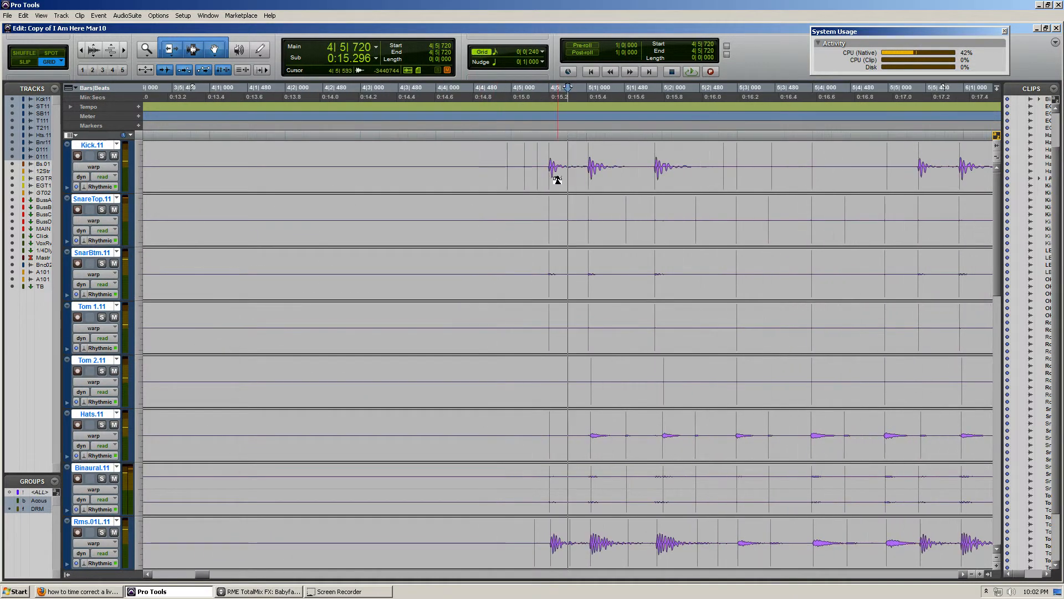
scroll(557, 180, "right", 1)
key("r")
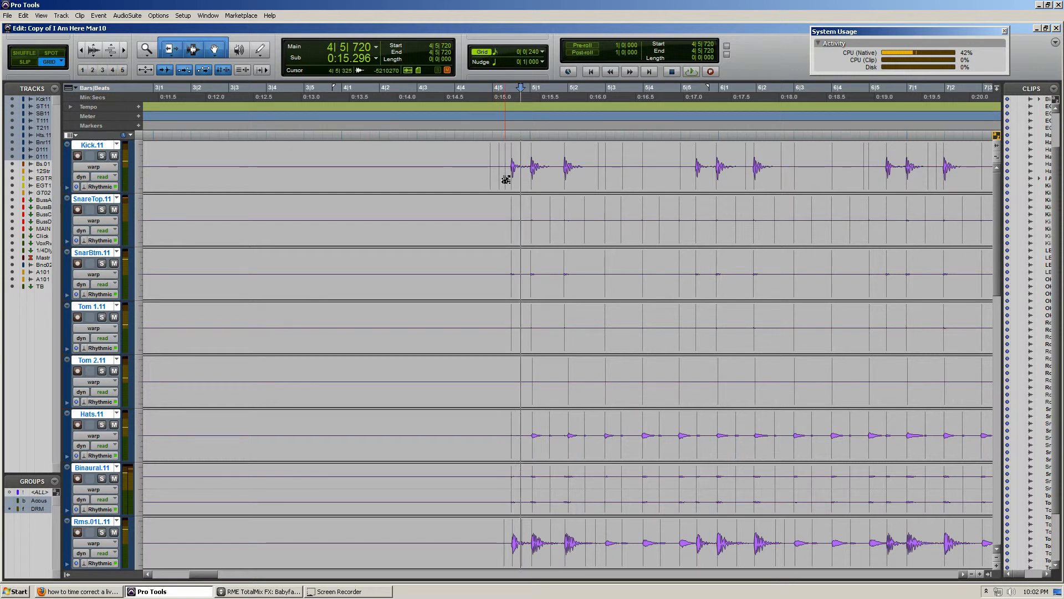
key("t")
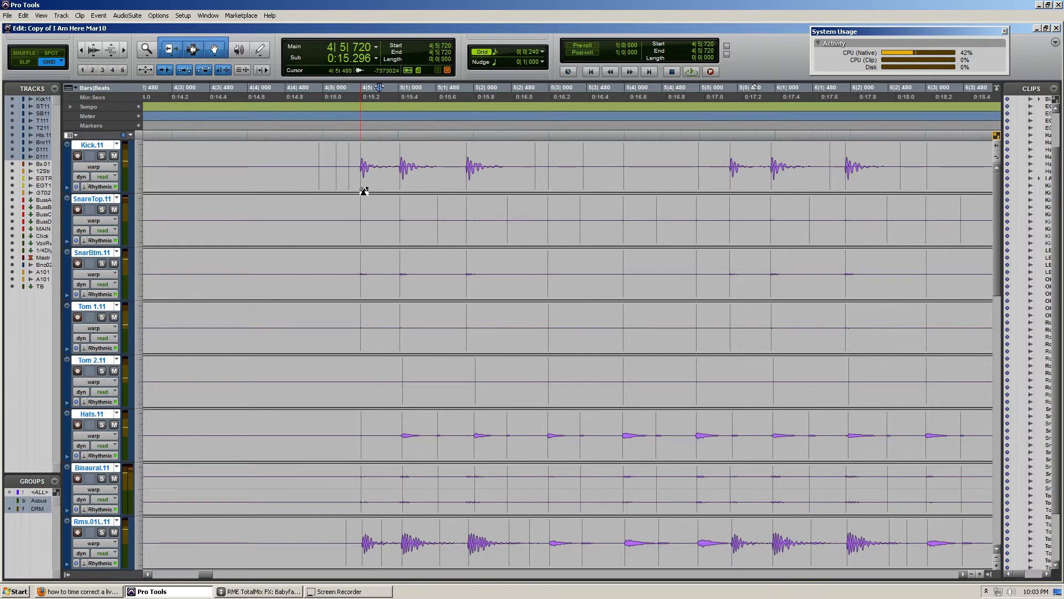
double_click(361, 187)
Add a warp marker across the drum group on the song's final hit, near bar 118
scroll(380, 197, "down", 2)
scroll(697, 238, "right", 10)
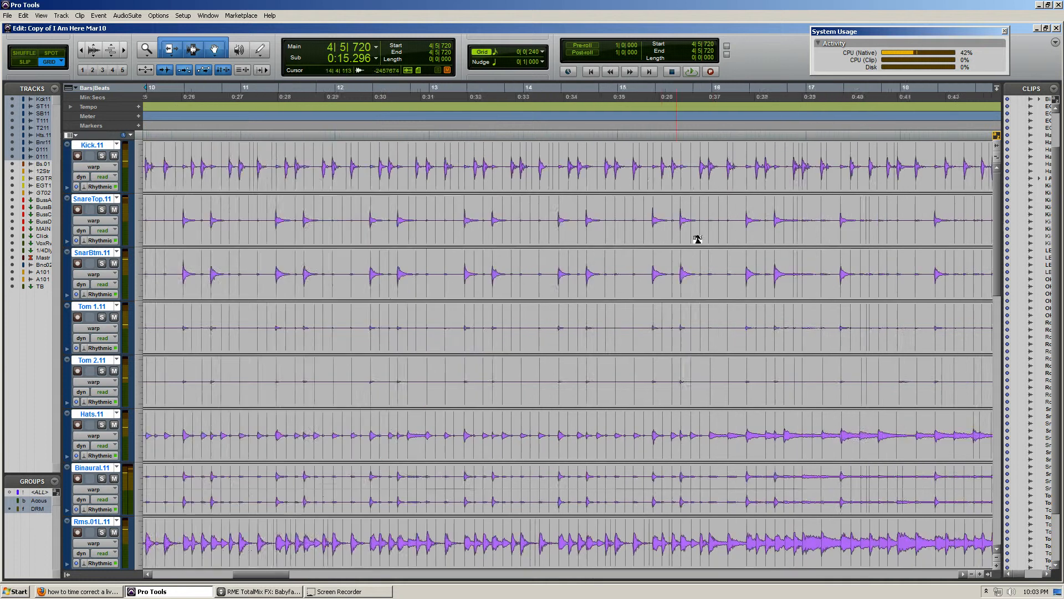
scroll(570, 362, "right", 20)
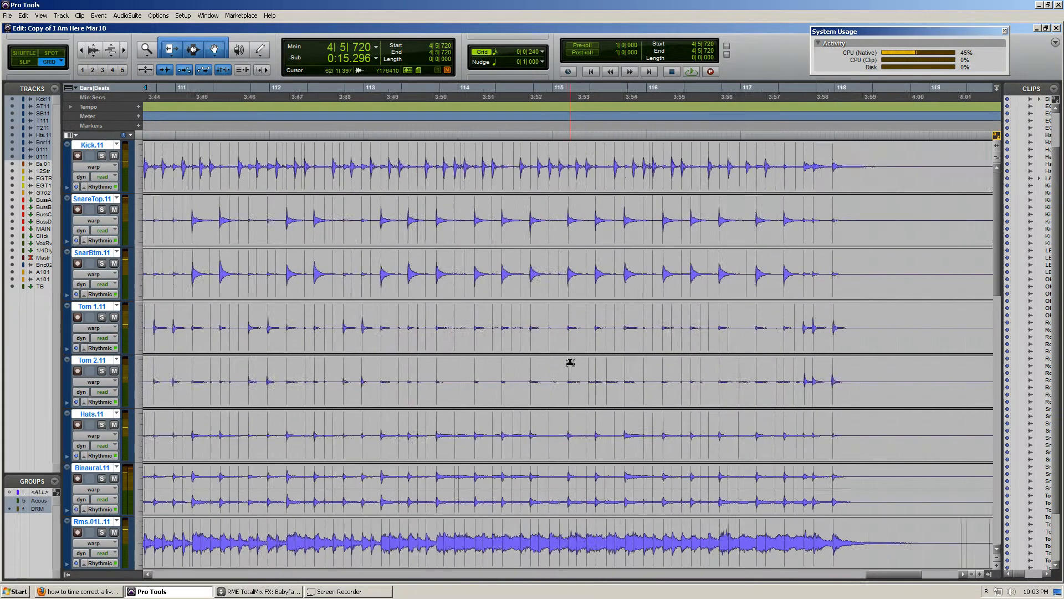
scroll(570, 361, "left", 1)
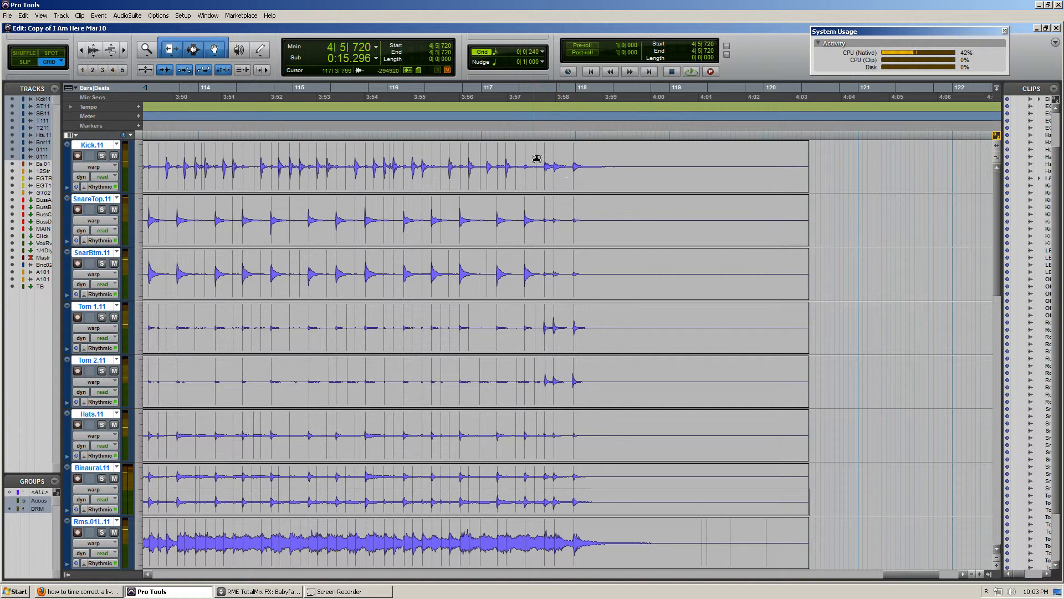
left_click(574, 183)
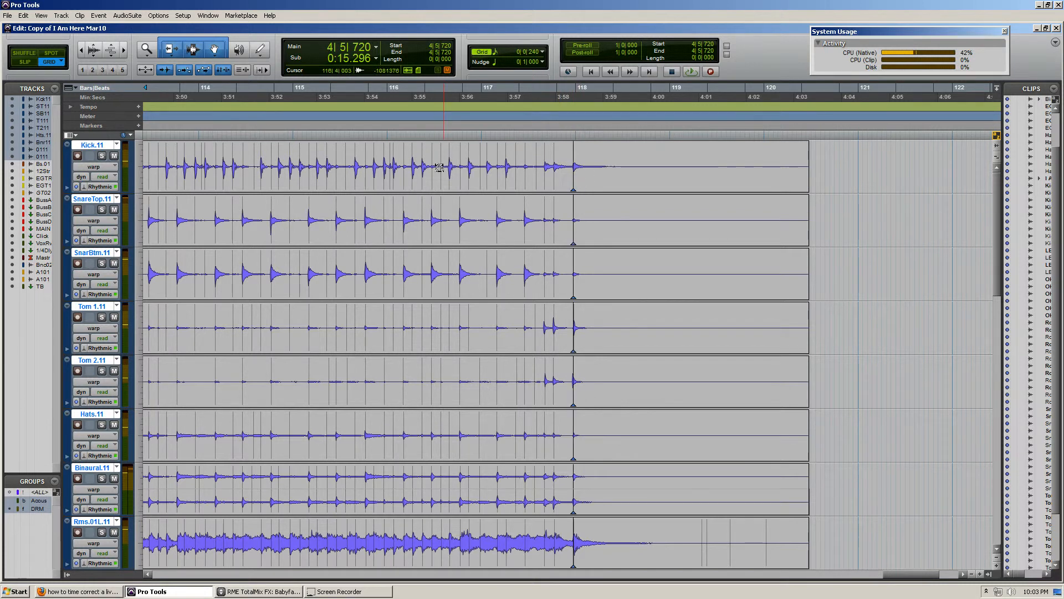
Add a warp marker across the drum group on the kick hit near the start of bar 89, just before the snare fill
key("r")
key("r")
key("r")
key("r")
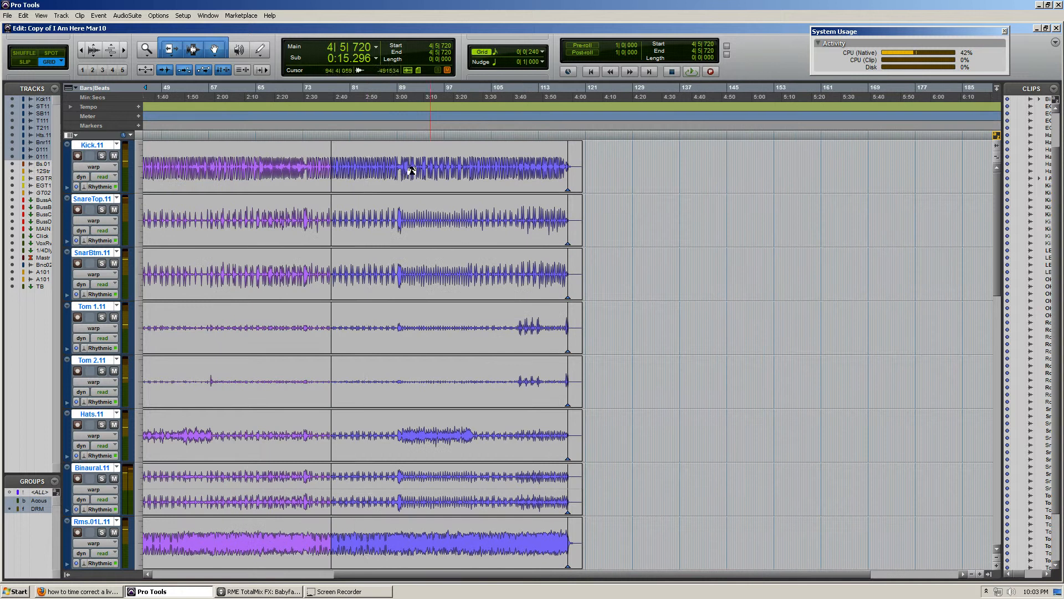
left_click(427, 157)
key("t")
key("t")
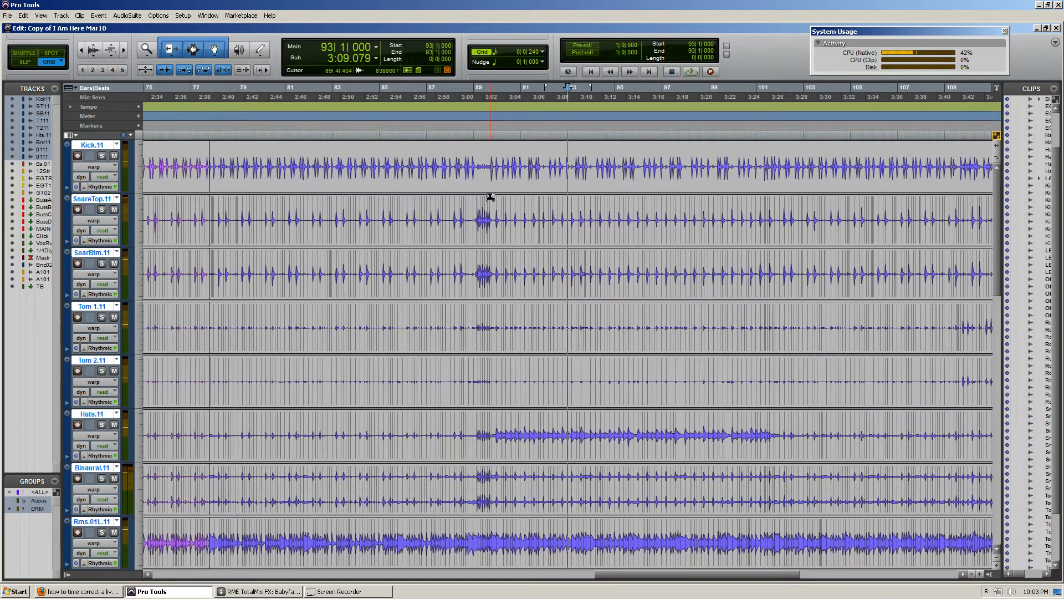
left_click(479, 149)
key("t")
key("t")
key("t")
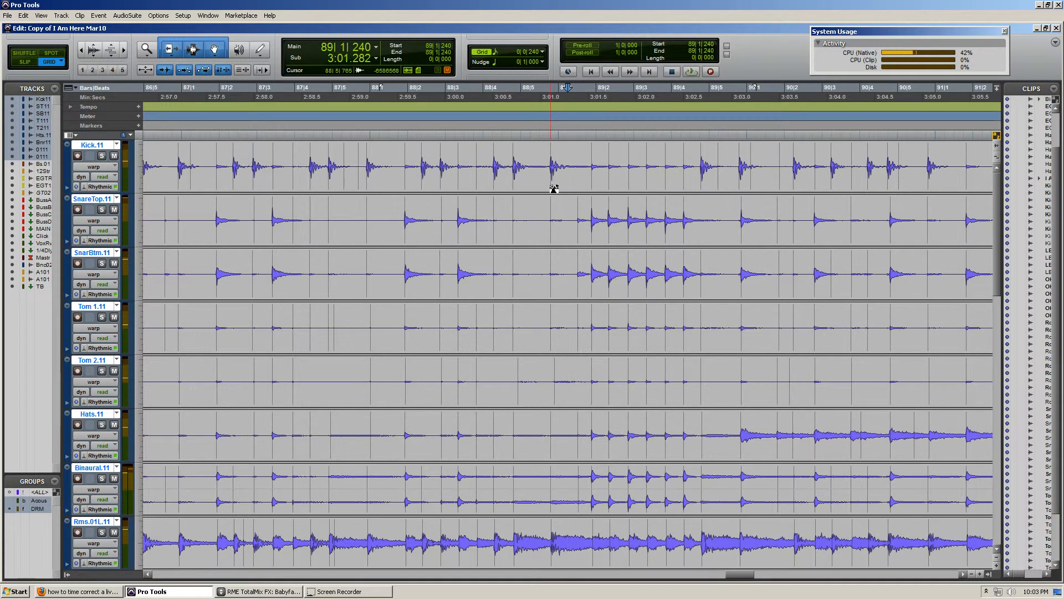
double_click(551, 183)
Add a warp marker across the drum group on the first kick hit after the snare fill, late in bar 89
scroll(444, 159, "right", 1)
scroll(446, 158, "right", 3)
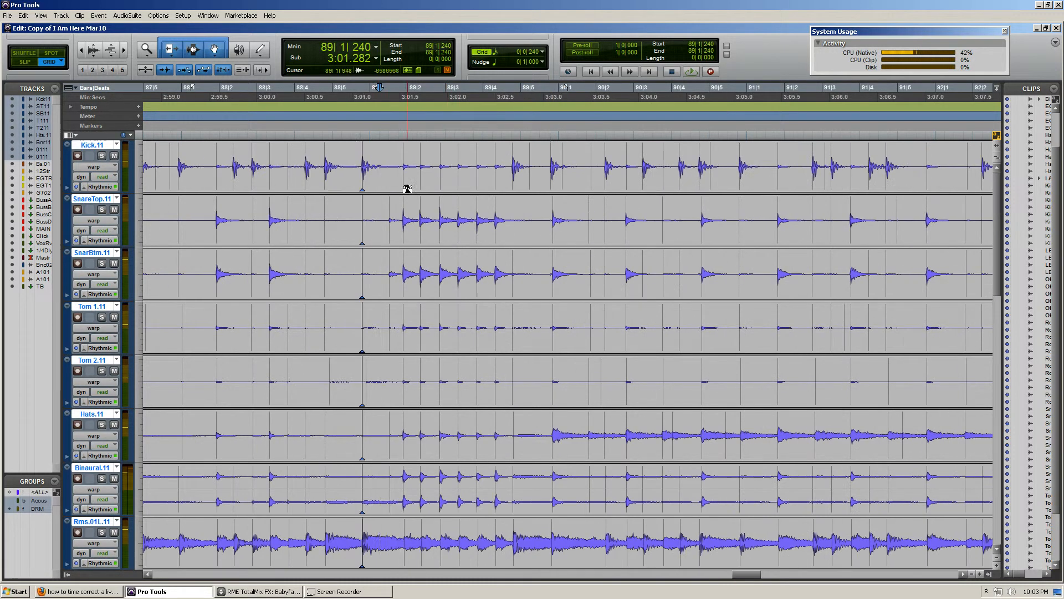
scroll(526, 206, "right", 2)
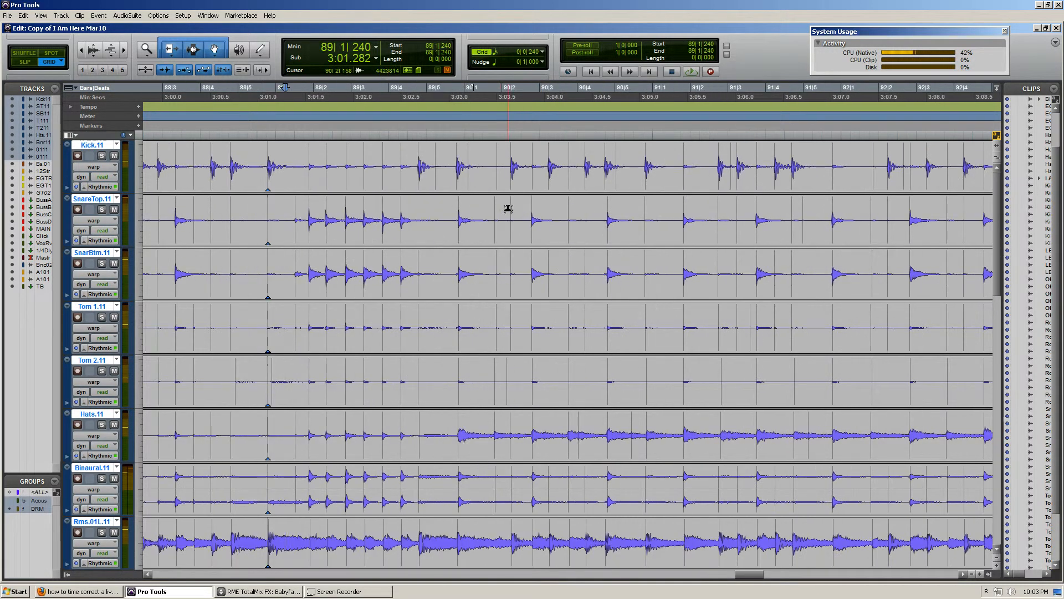
left_click(453, 161)
key("ctrl+bracketright")
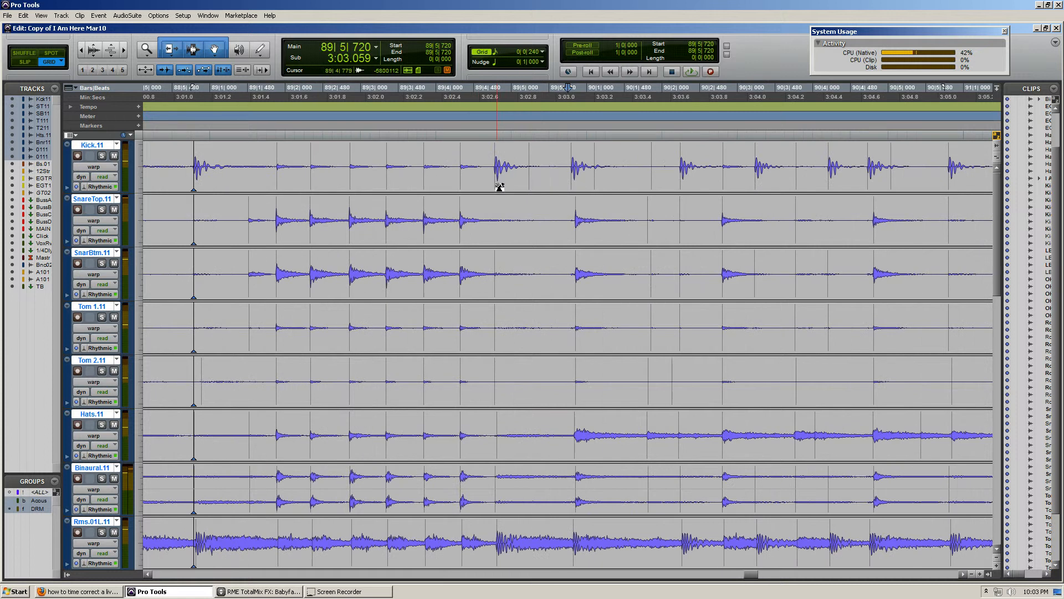
double_click(495, 185)
Add a warp marker across the drum group on the kick hit at about beat 3 of bar 90
scroll(547, 232, "right", 2)
scroll(548, 231, "right", 2)
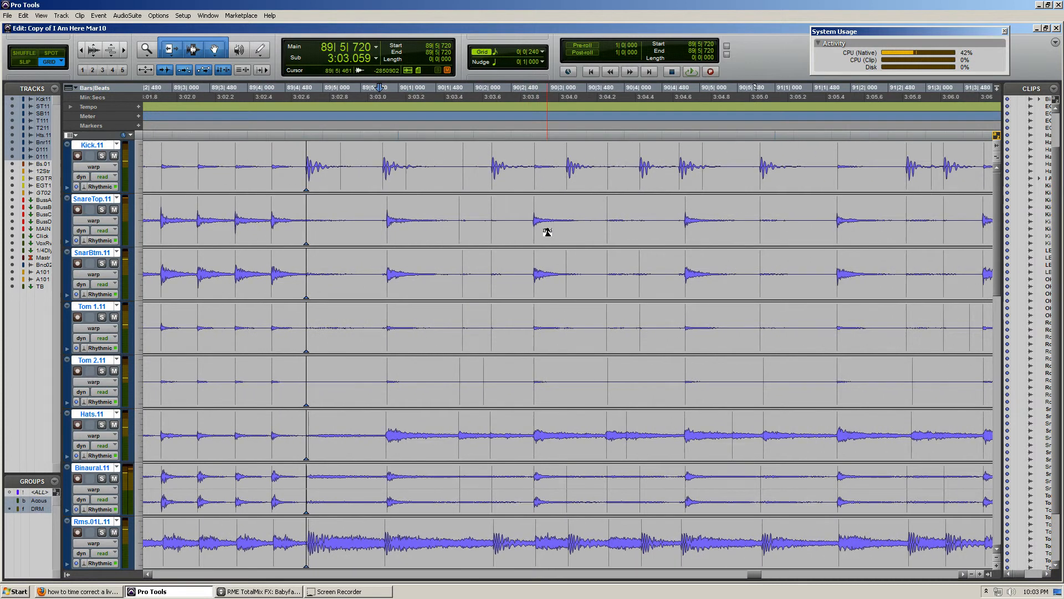
scroll(543, 229, "right", 2)
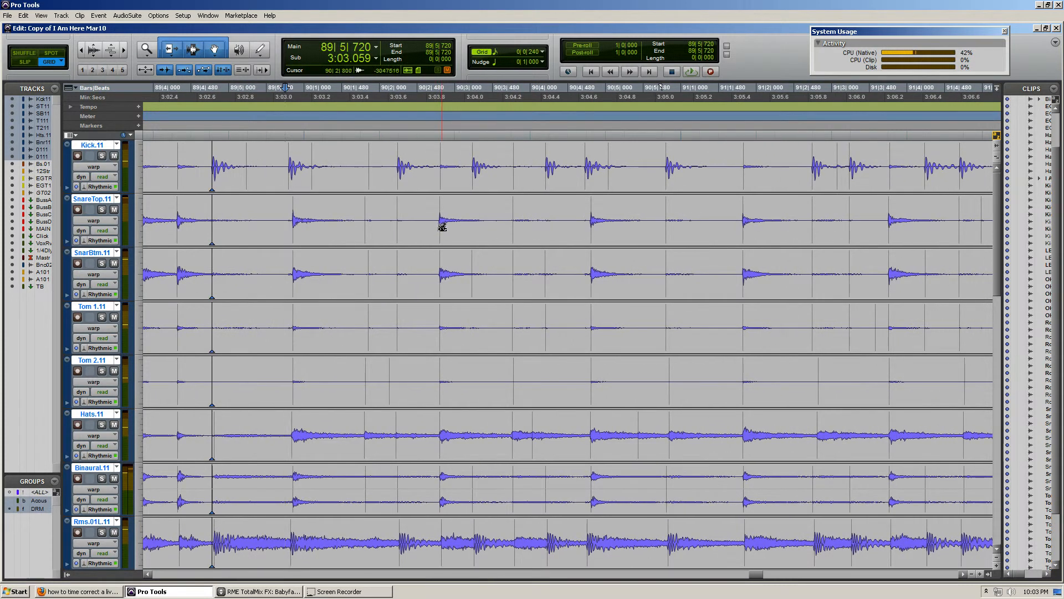
double_click(473, 180)
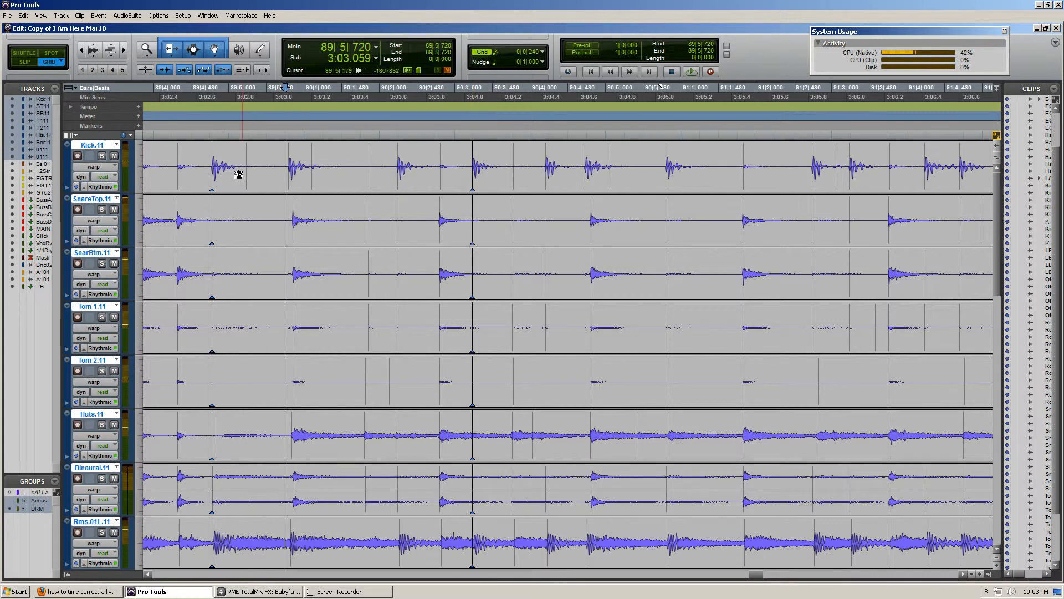
Examine the kick and snare hits around the downbeat of bar 90 against the grid positions 89|5|720, 90|1|000 and 90|1|240
scroll(333, 211, "left", 1)
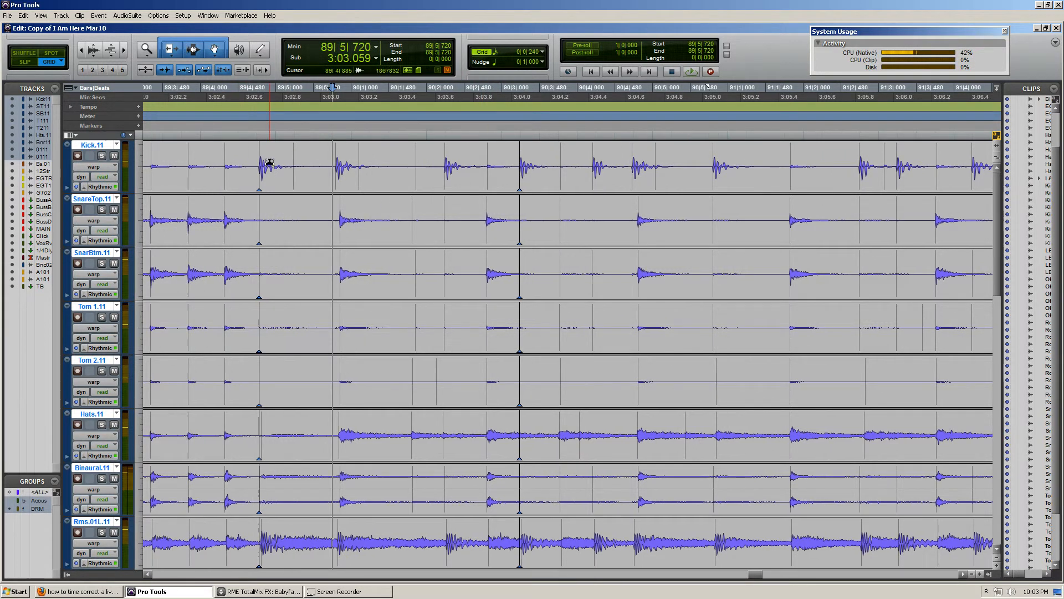
left_click_drag(269, 162, 376, 185)
left_click(368, 265)
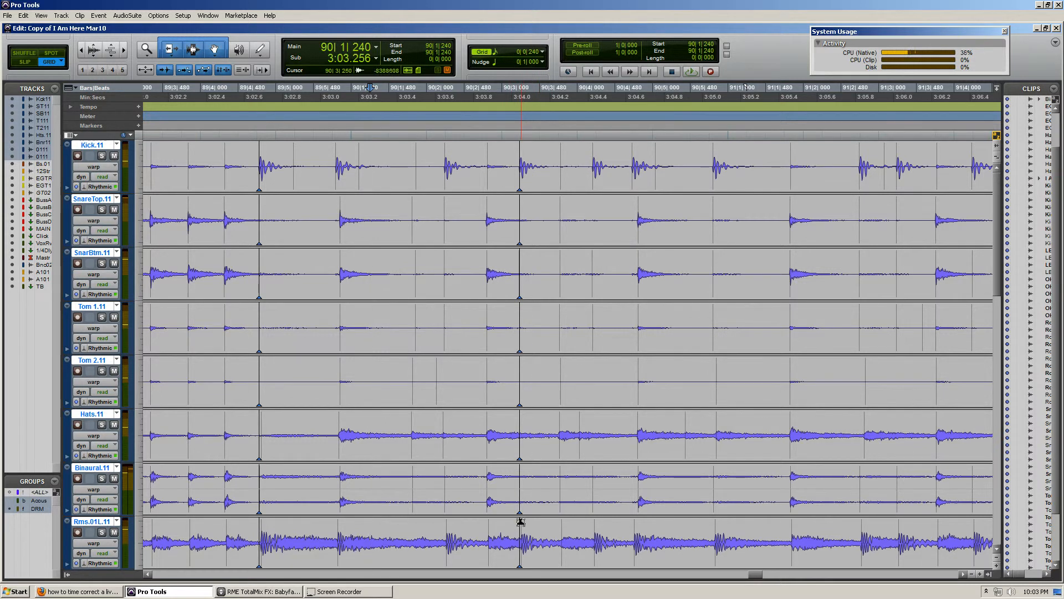
left_click(347, 153)
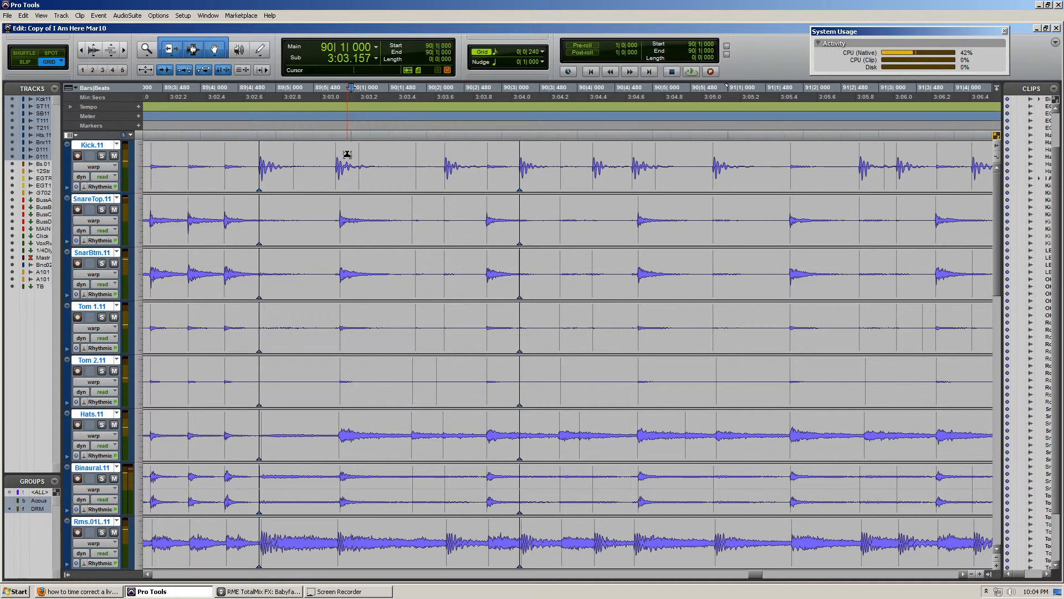
left_click(332, 153)
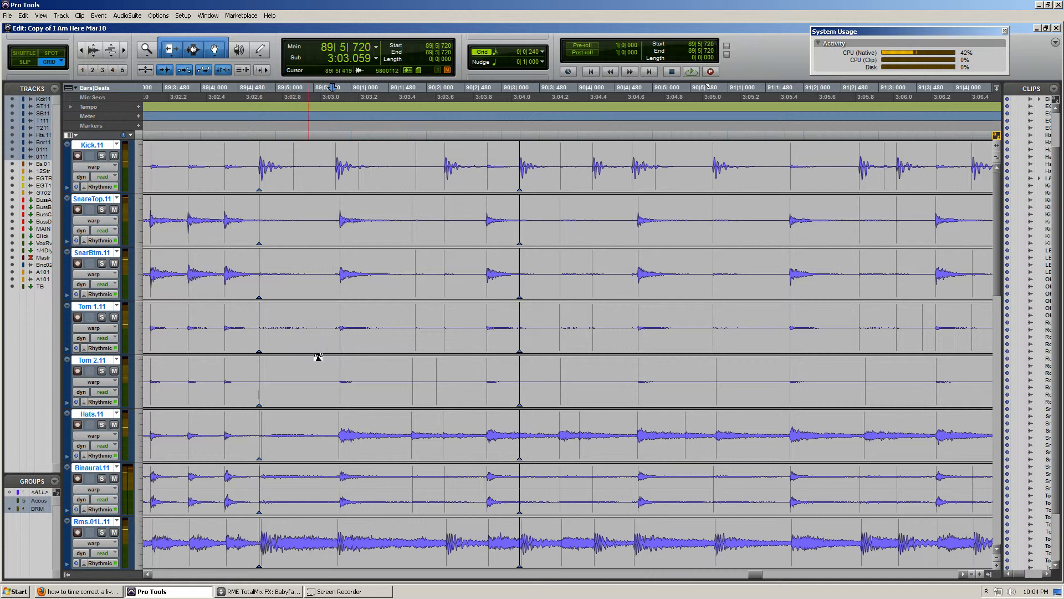
left_click(359, 160)
key("ctrl+bracketright")
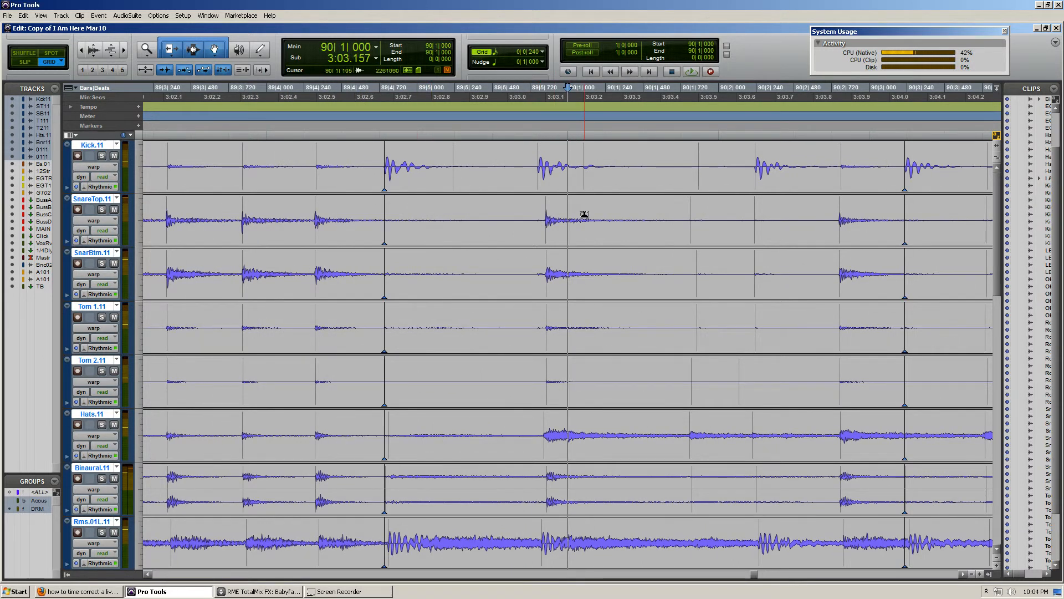
key("ctrl+bracketright")
key("ctrl+bracketleft")
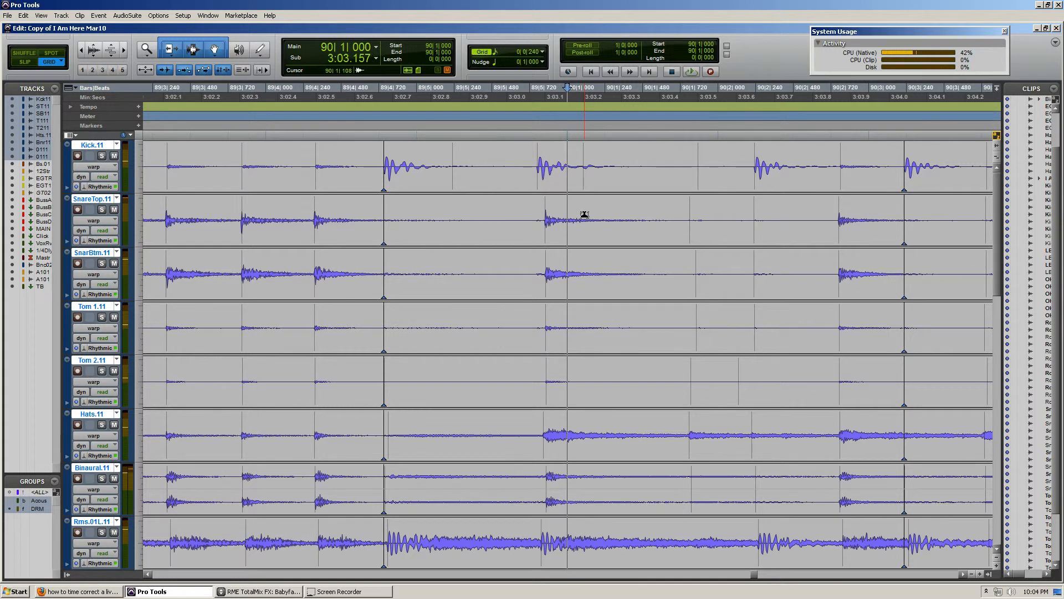
scroll(577, 215, "right", 1)
key("ctrl+bracketright")
key("ctrl+bracketleft")
scroll(430, 214, "right", 1)
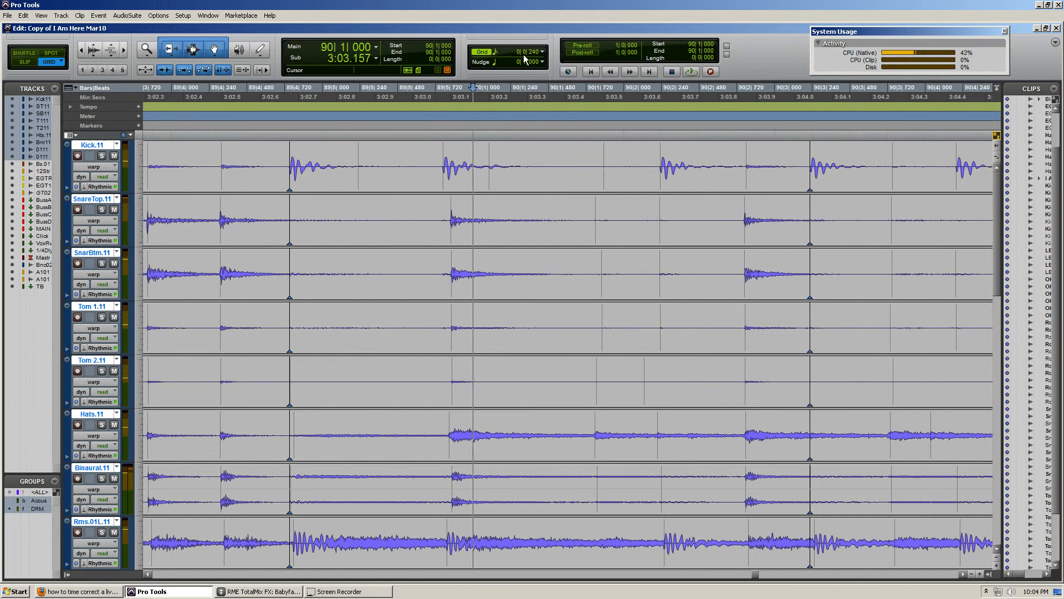
Keep the grid at 1/16 note and warp the snare hit just before bar 90 onto 90|1|000 across the drum group
left_click(542, 51)
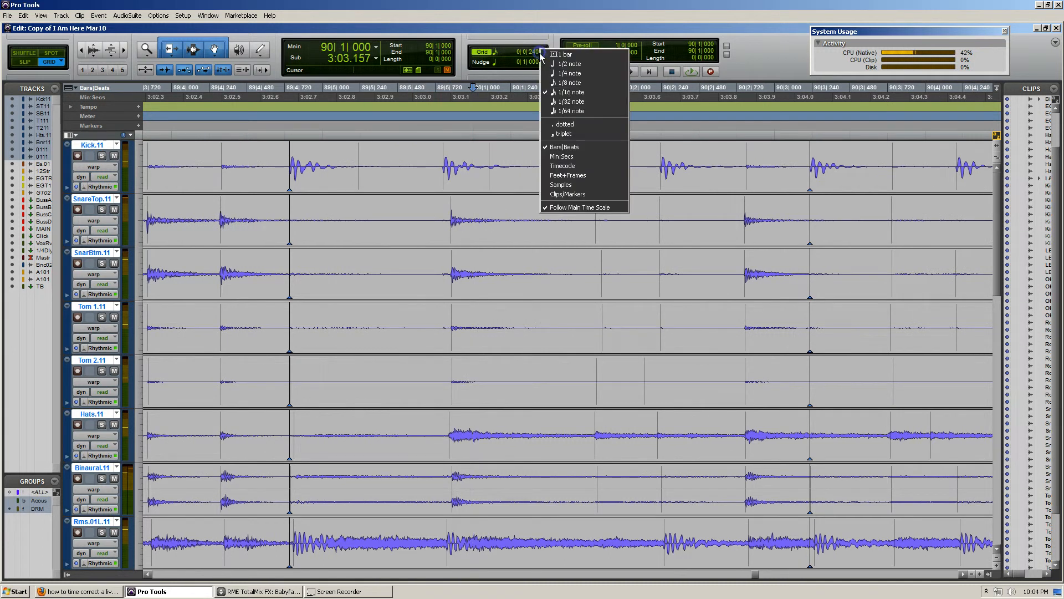
left_click(580, 93)
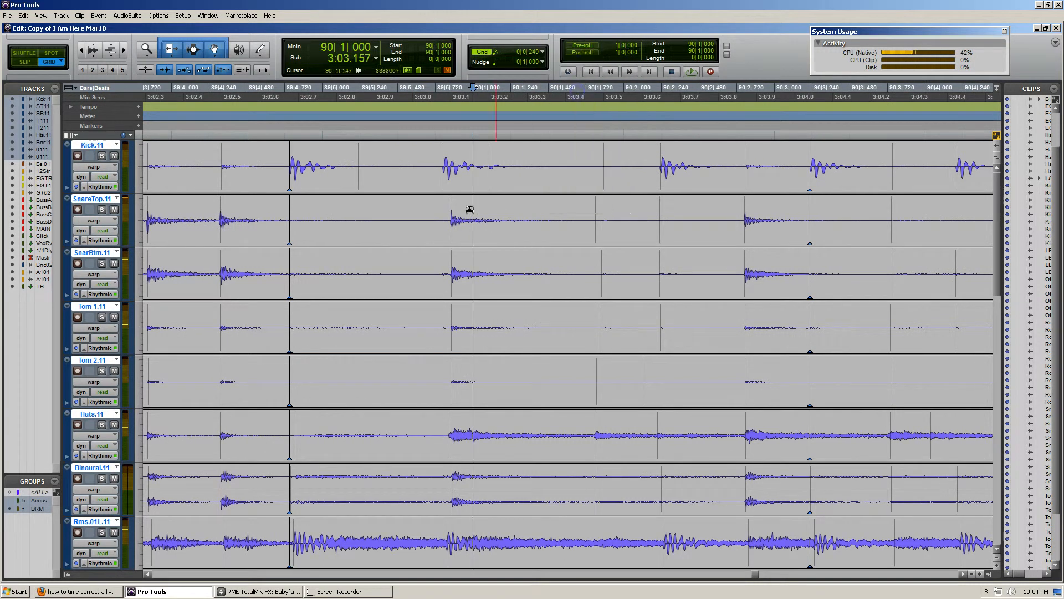
double_click(449, 234)
left_click_drag(449, 235, 458, 233)
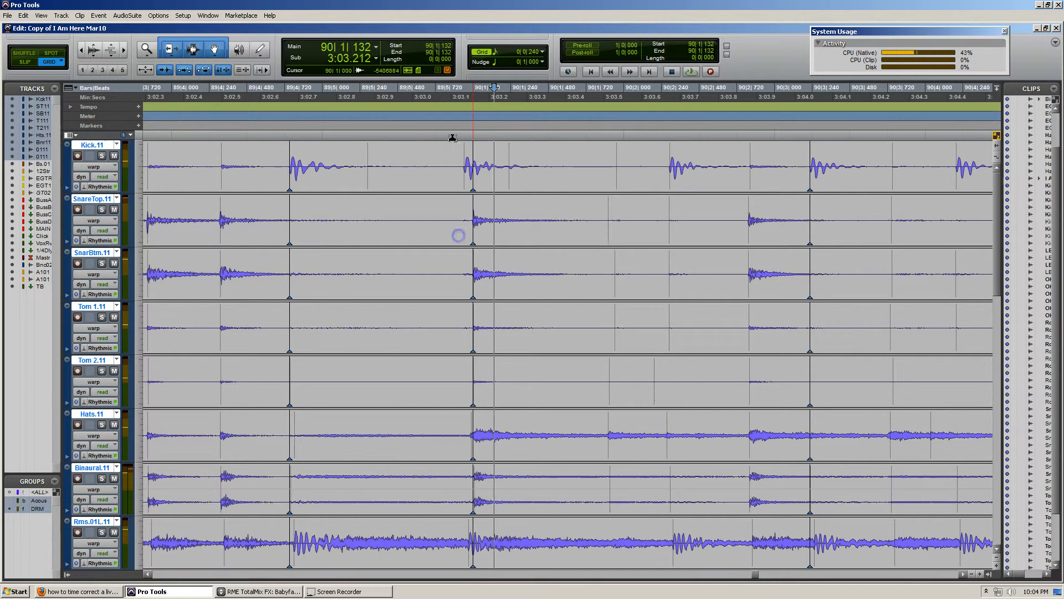
Set the edit grid value to 1/8 note
left_click_drag(470, 134, 452, 133)
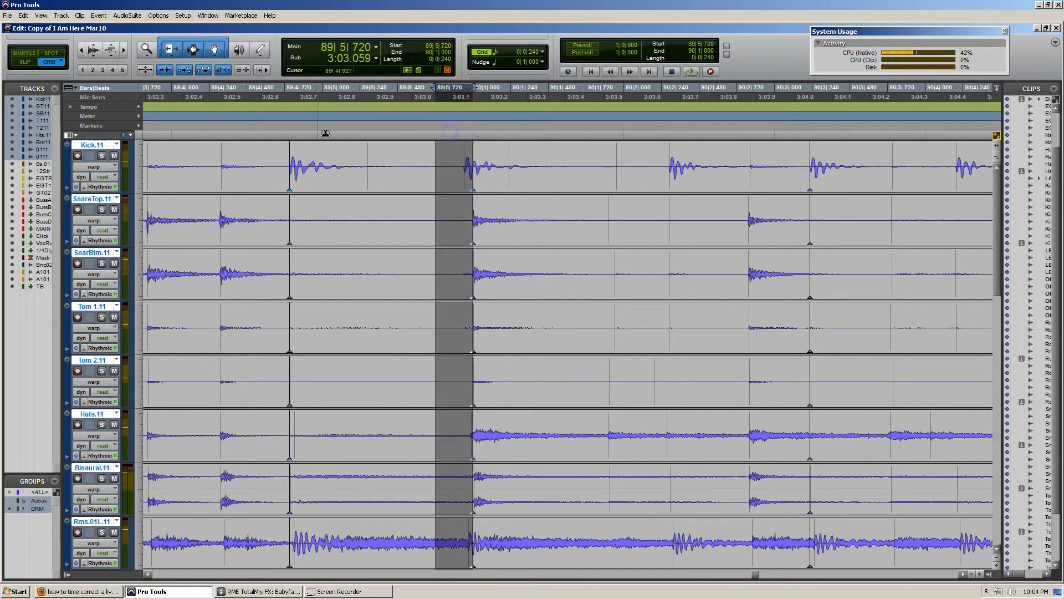
left_click(326, 134)
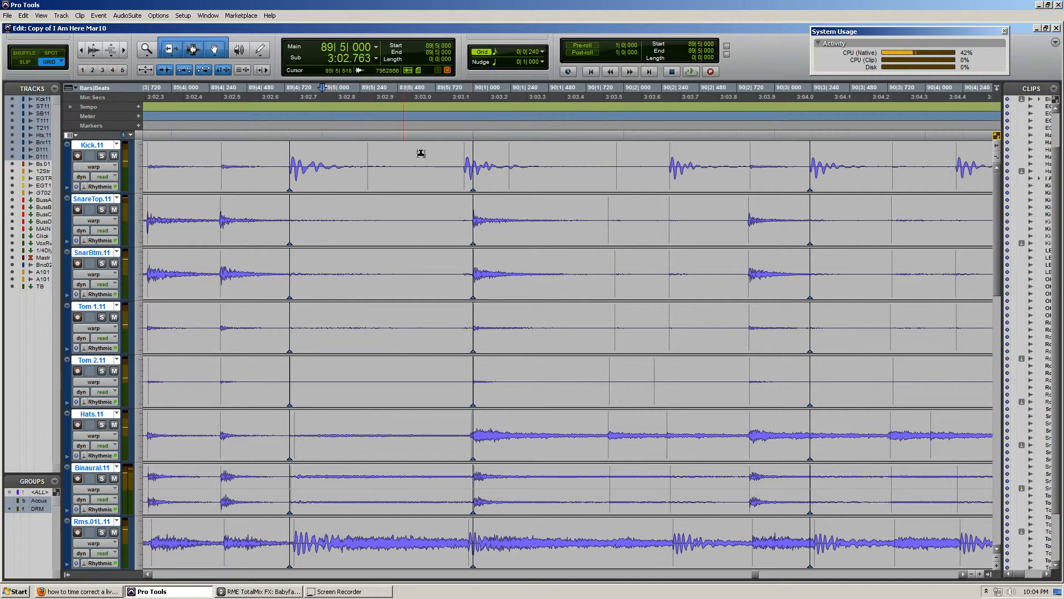
left_click(534, 53)
left_click(563, 80)
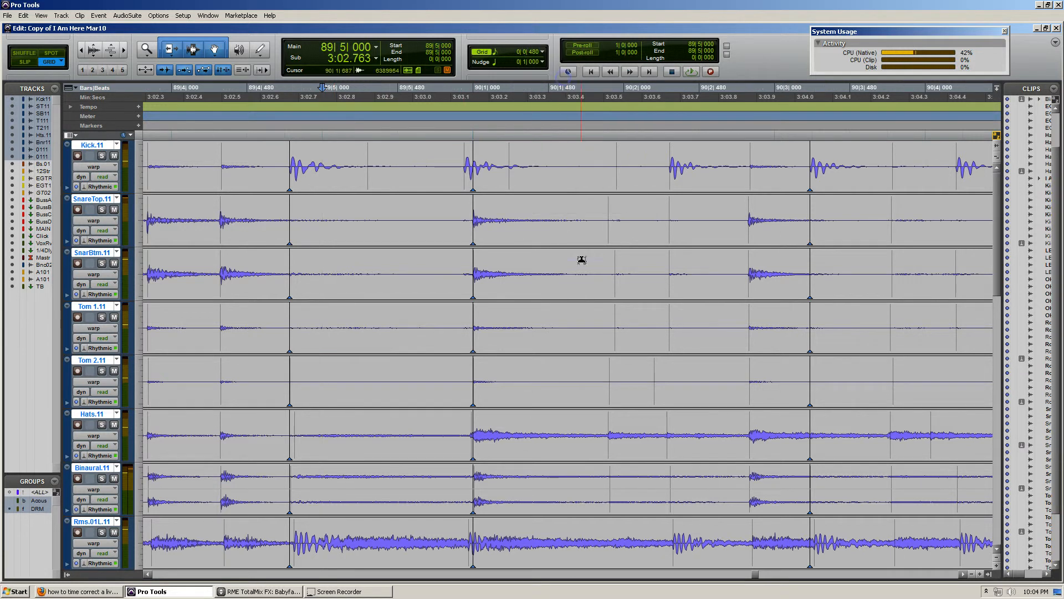
Examine the snare hits following the fill in bars 90 to 92 against the 1/8-note grid, including the position 90|4|480
scroll(582, 272, "right", 1)
scroll(582, 275, "down", 1)
scroll(581, 273, "up", 2)
scroll(582, 274, "right", 4)
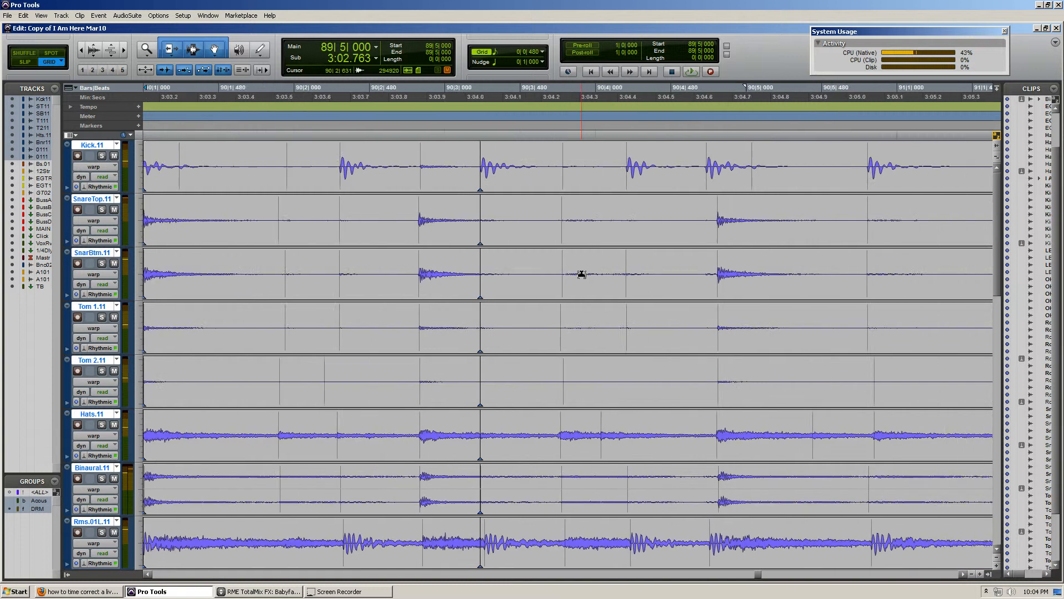
key("r")
key("r")
scroll(806, 244, "right", 1)
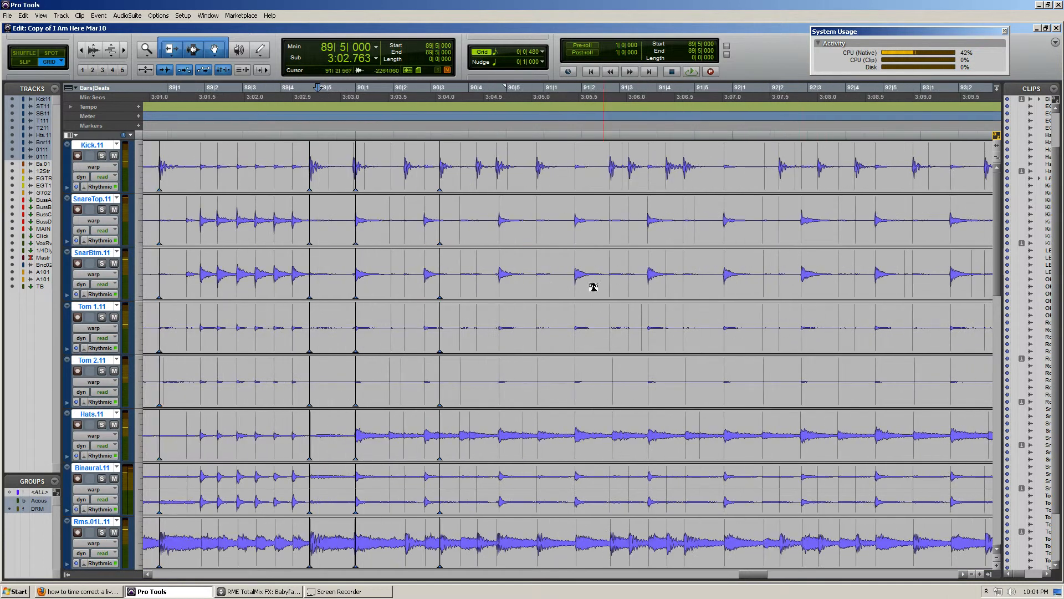
left_click(489, 204)
key("t")
key("t")
scroll(582, 238, "right", 1)
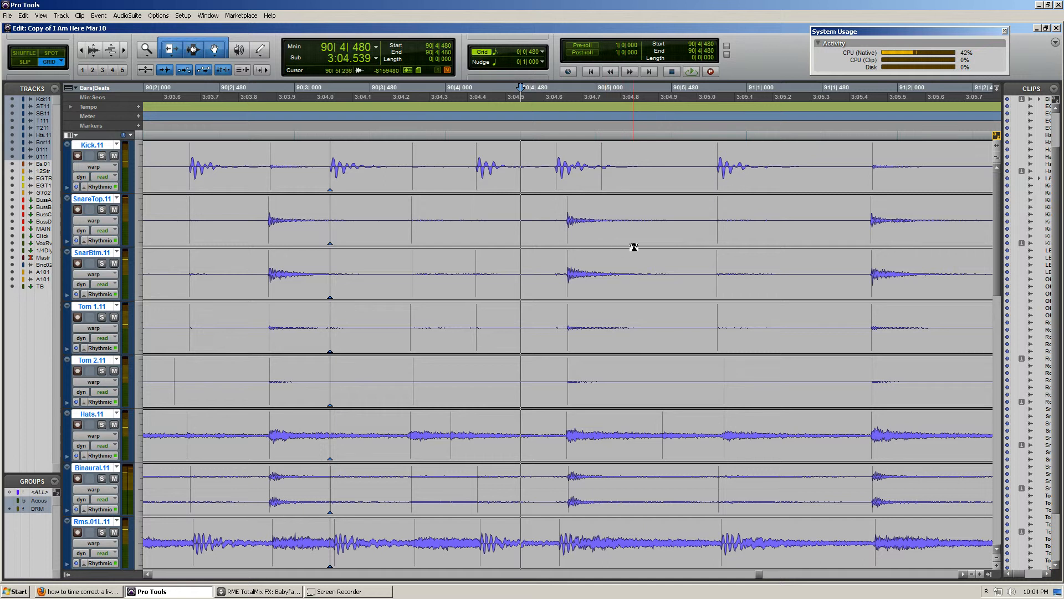
key("r")
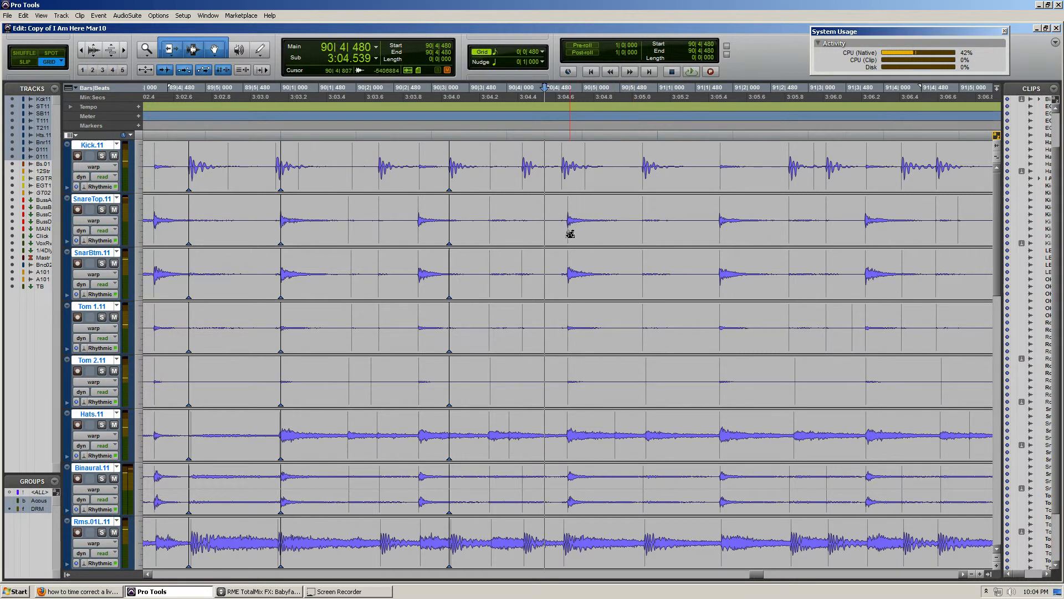
scroll(593, 231, "right", 2)
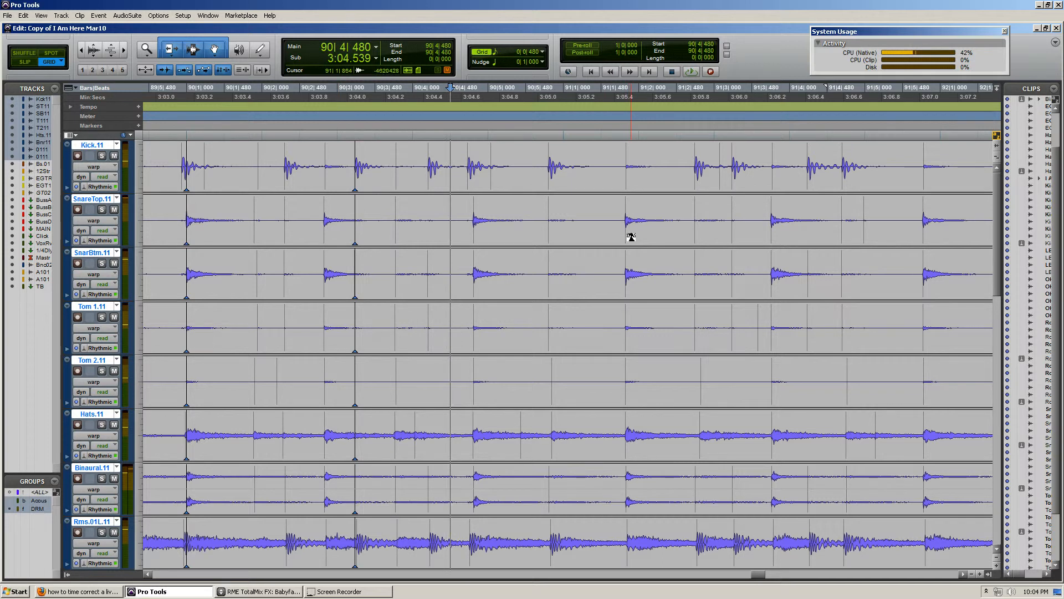
key("ctrl+[")
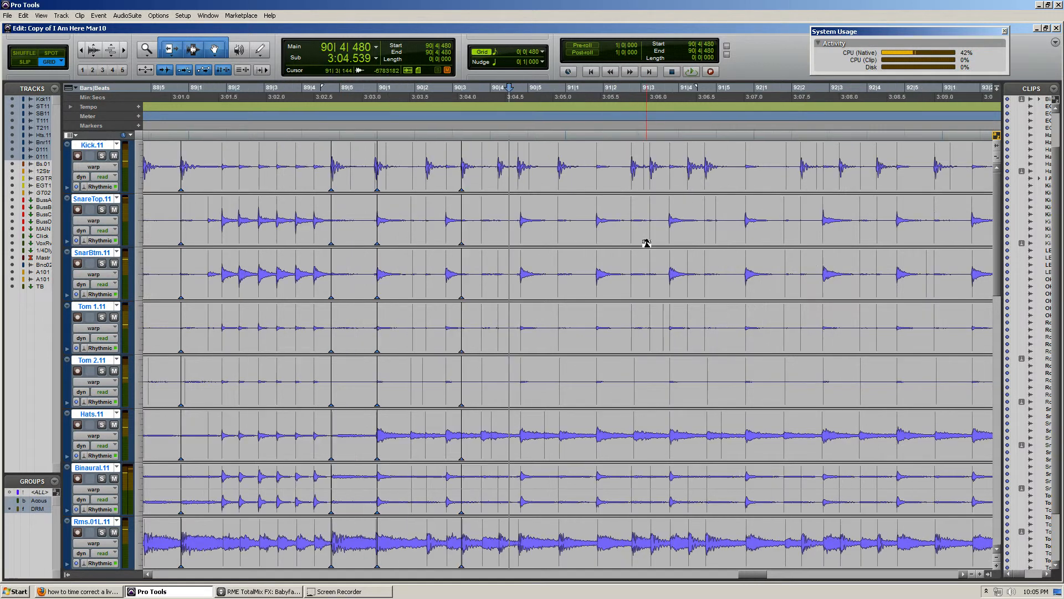
Play back the drums from 88|5|480 through the snare fill into bar 90 to check the timing
left_click(167, 164)
key("space")
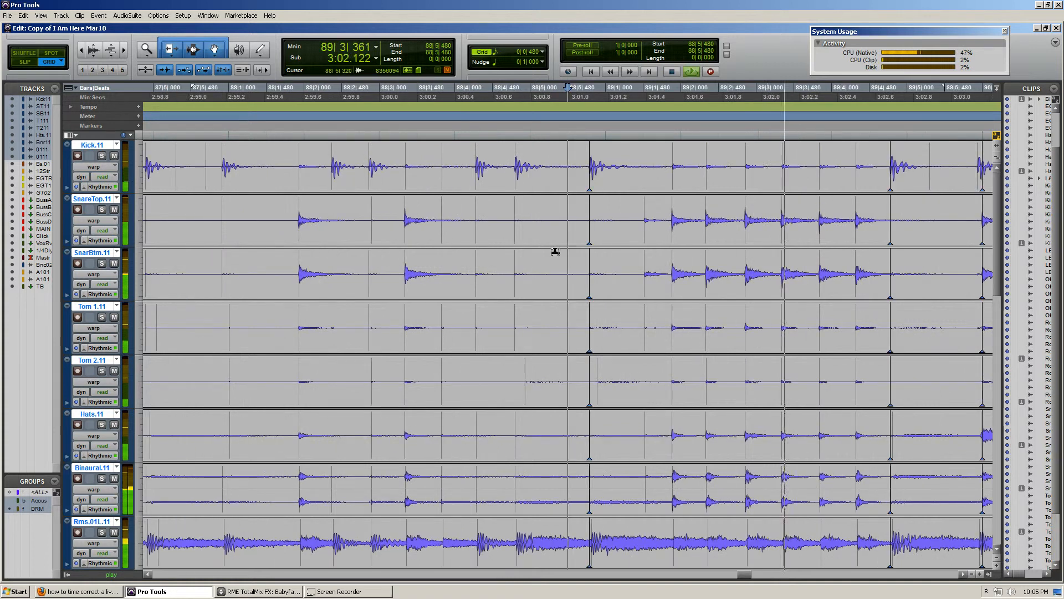
key("ctrl+]")
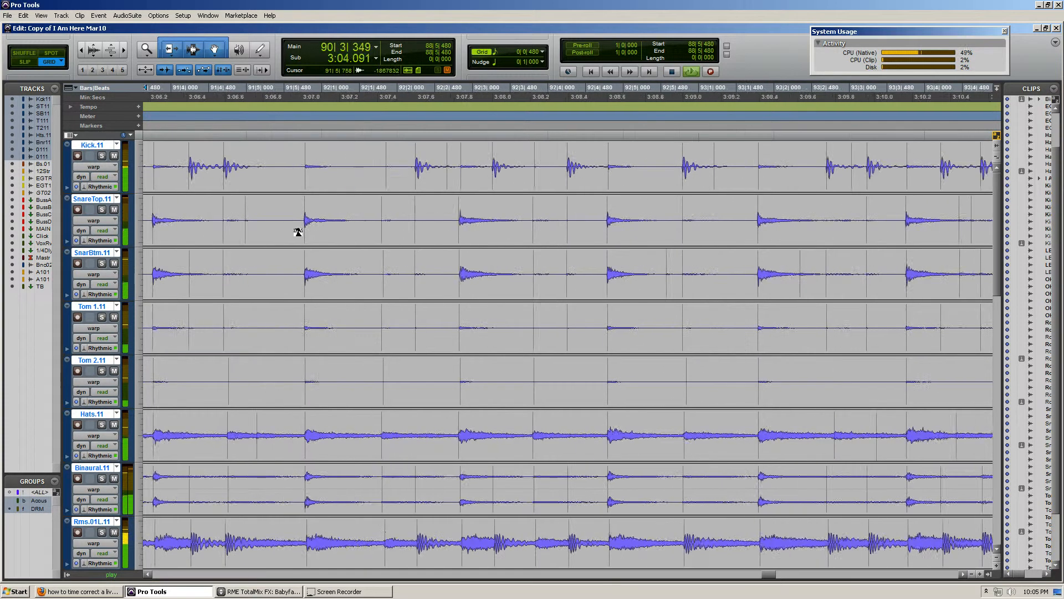
key("space")
Warp each main snare hit from late bar 90 through beat 3 of bar 92 onto its nearest beat line across the drum group
scroll(416, 285, "left", 3)
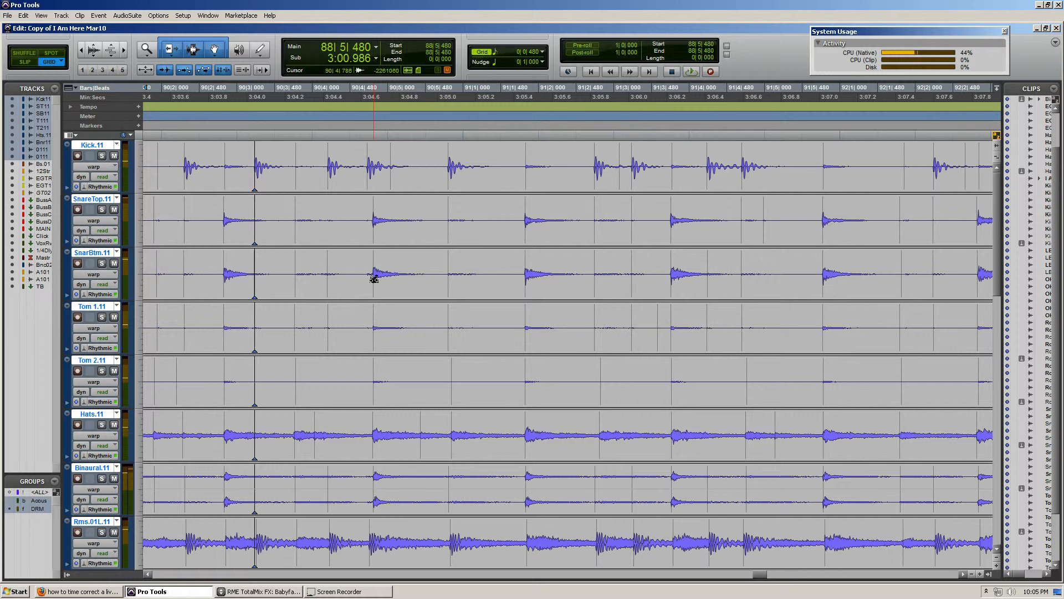
left_click_drag(373, 280, 381, 282)
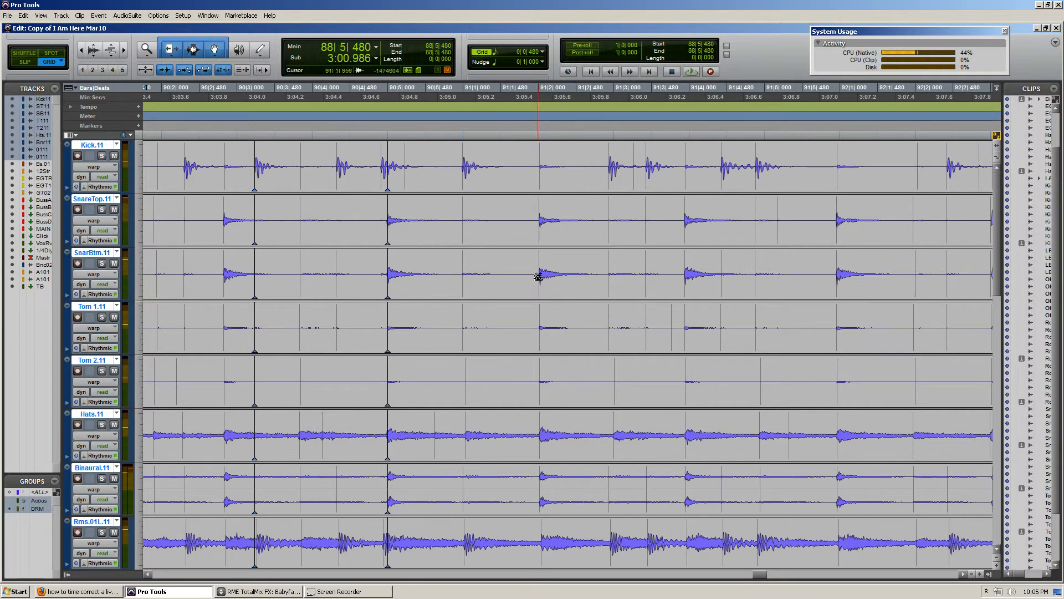
left_click_drag(537, 278, 536, 276)
left_click_drag(683, 278, 614, 288)
scroll(606, 305, "right", 3)
scroll(644, 288, "right", 4)
scroll(613, 289, "right", 5)
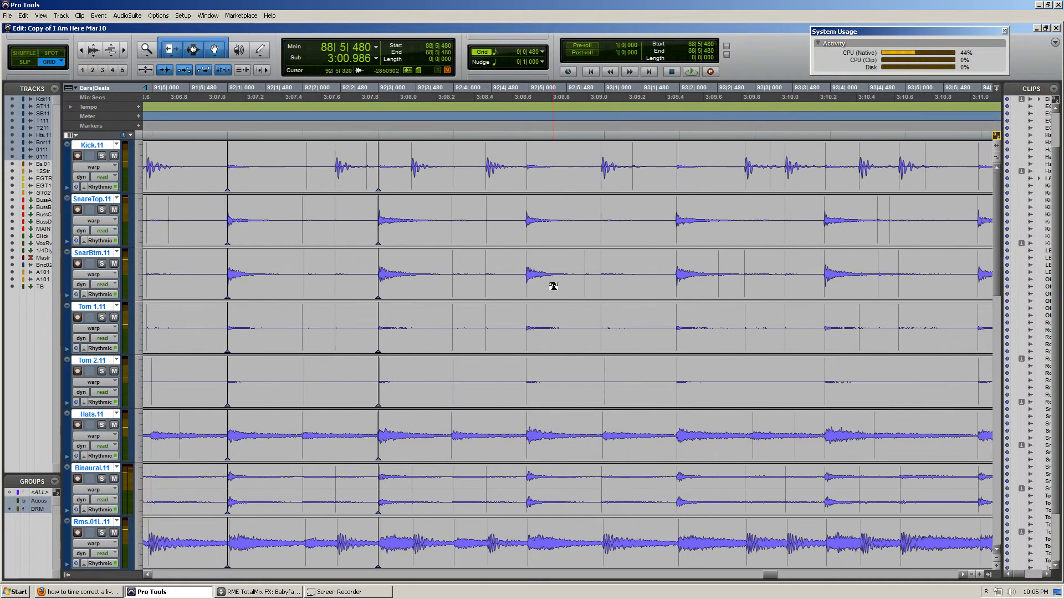
Warp the following main snare hits, from beat 5 of bar 92 through beat 2 of bar 95, onto their beat lines across the drum group
scroll(527, 286, "right", 4)
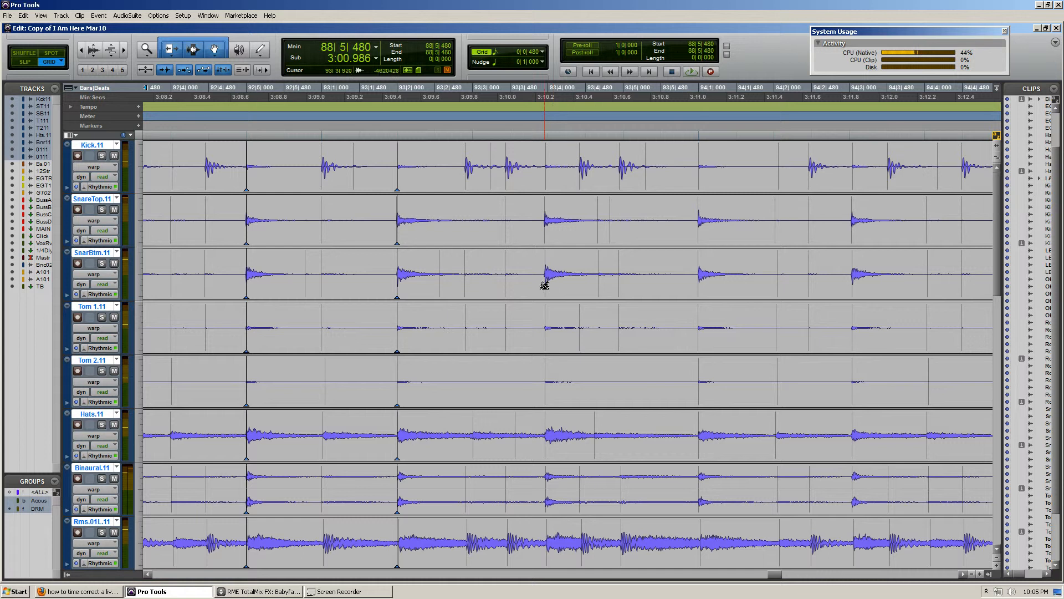
left_click_drag(545, 286, 548, 286)
left_click_drag(702, 279, 701, 279)
scroll(634, 300, "right", 5)
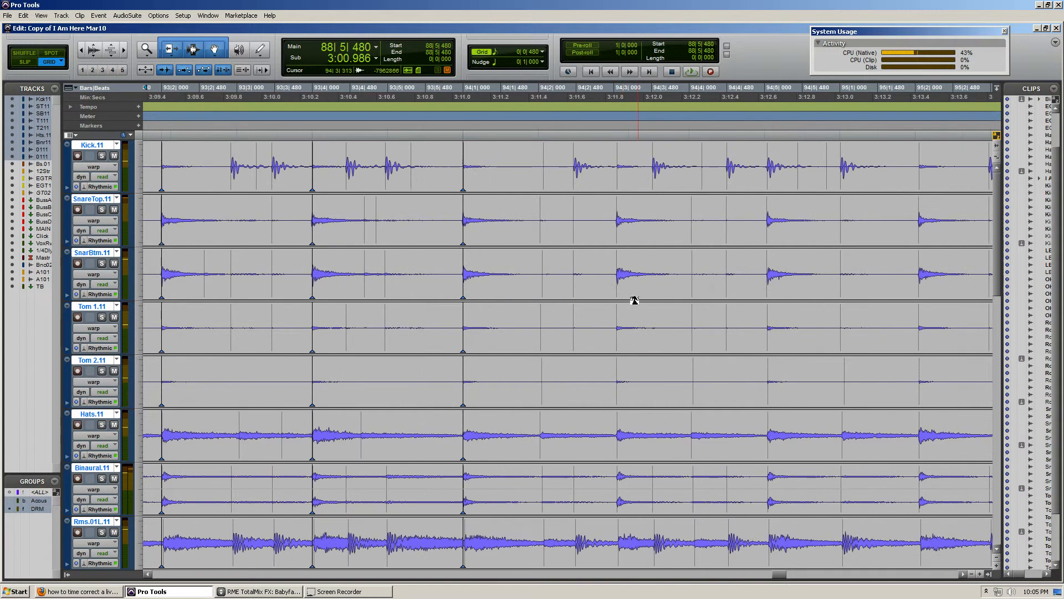
left_click_drag(619, 290, 616, 288)
left_click(764, 288)
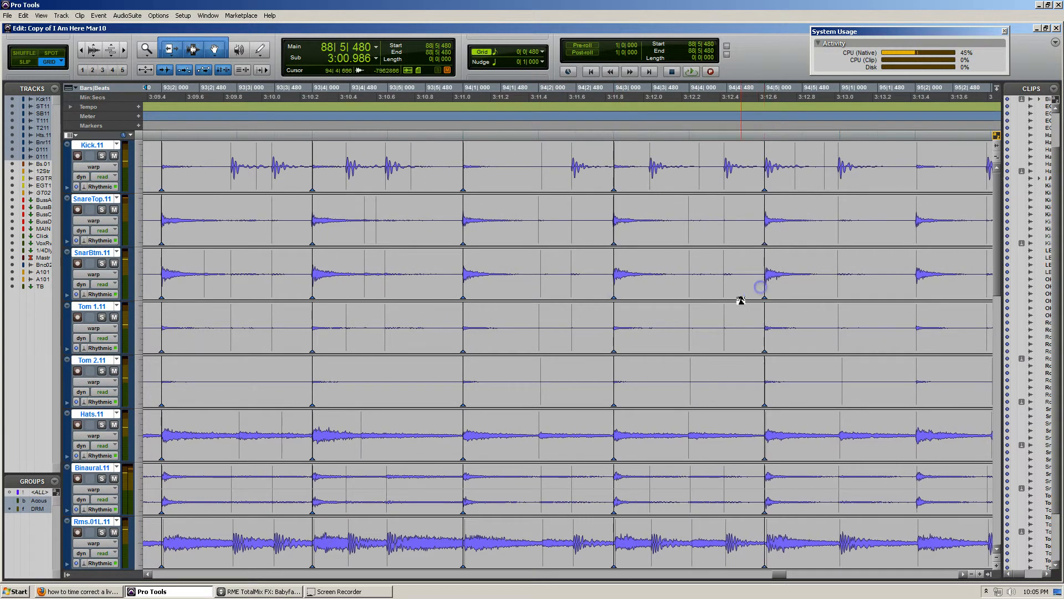
scroll(707, 300, "right", 5)
left_click(632, 287)
scroll(618, 295, "right", 4)
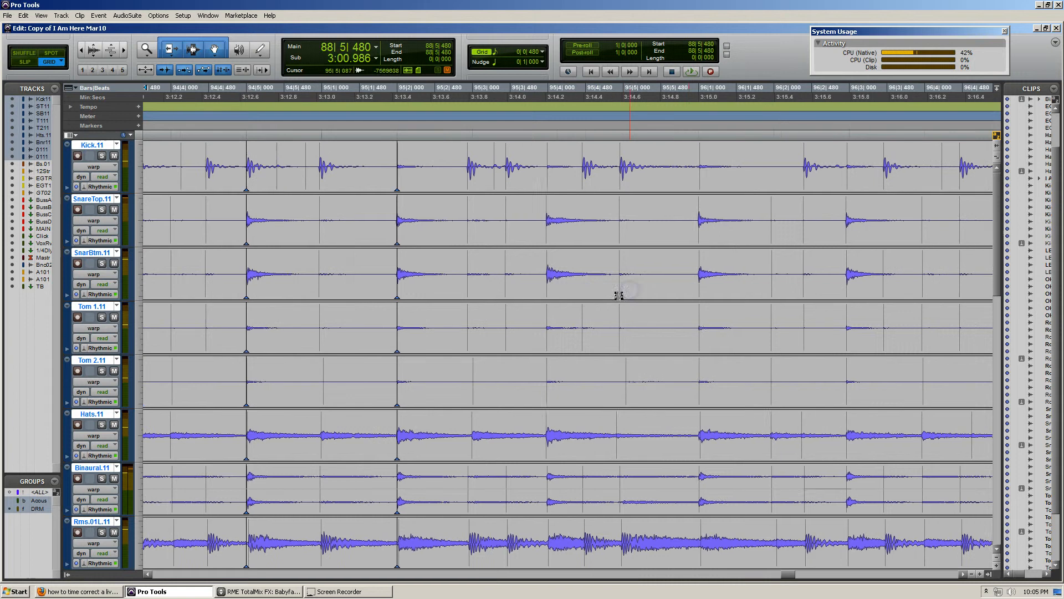
Warp the main snare hits from beat 4 of bar 95 through beat 2 of bar 97 onto their beat lines across the drum group
left_click(549, 279)
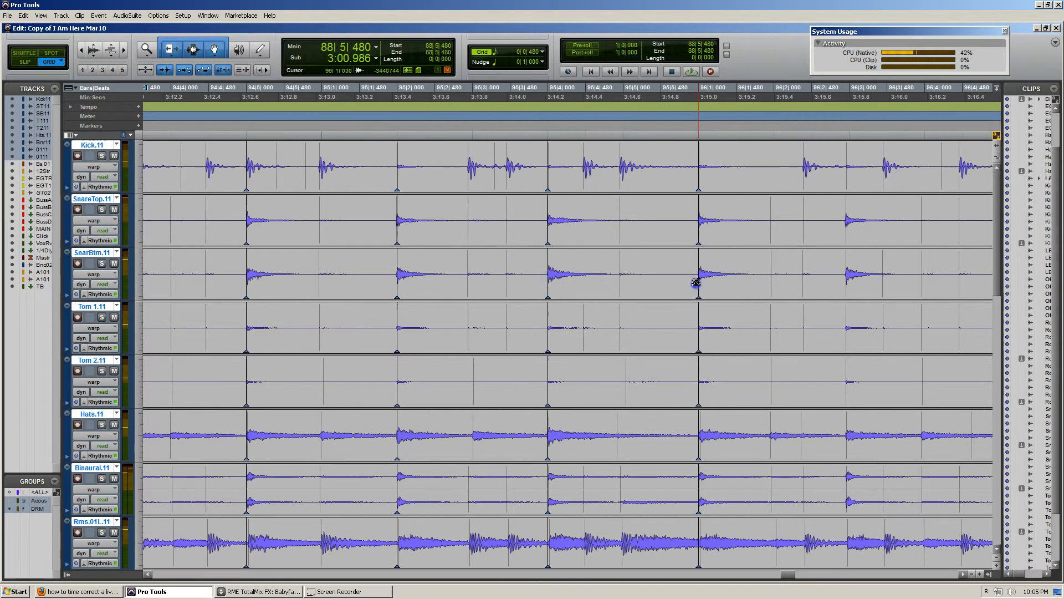
left_click(700, 281)
scroll(681, 288, "right", 4)
left_click_drag(613, 287, 614, 287)
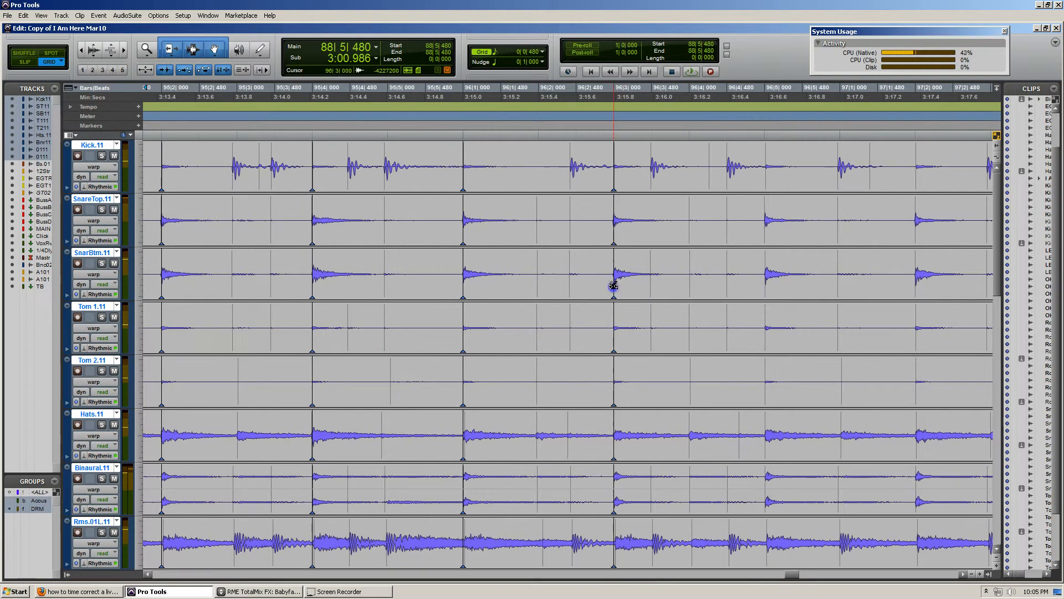
left_click(766, 278)
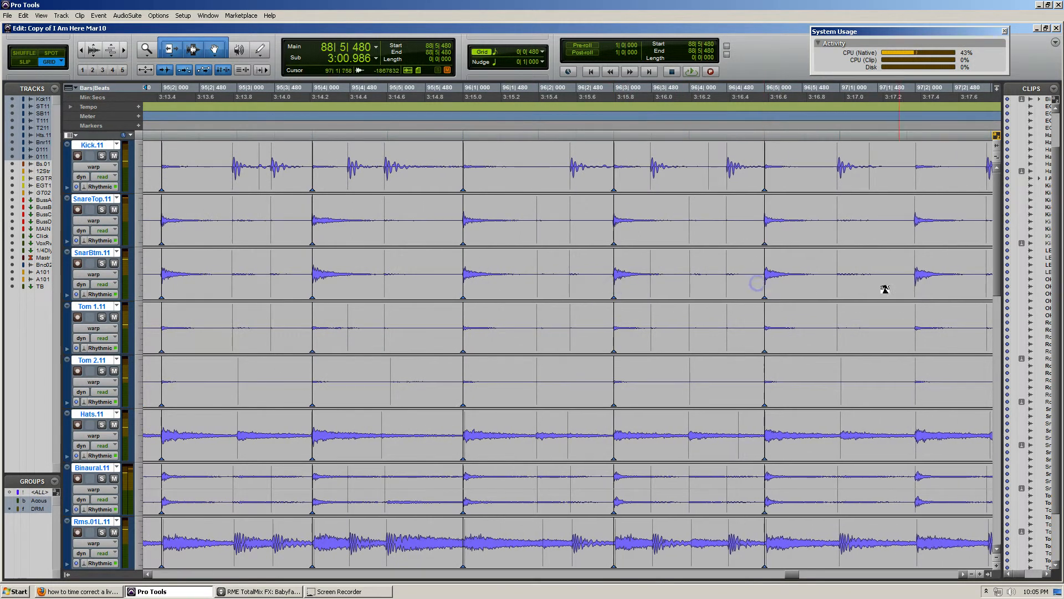
left_click(916, 277)
Warp the next main snare hits, from beat 4 of bar 97 through beat 3 of bar 98, onto their beat lines across the drum group
scroll(833, 321, "right", 4)
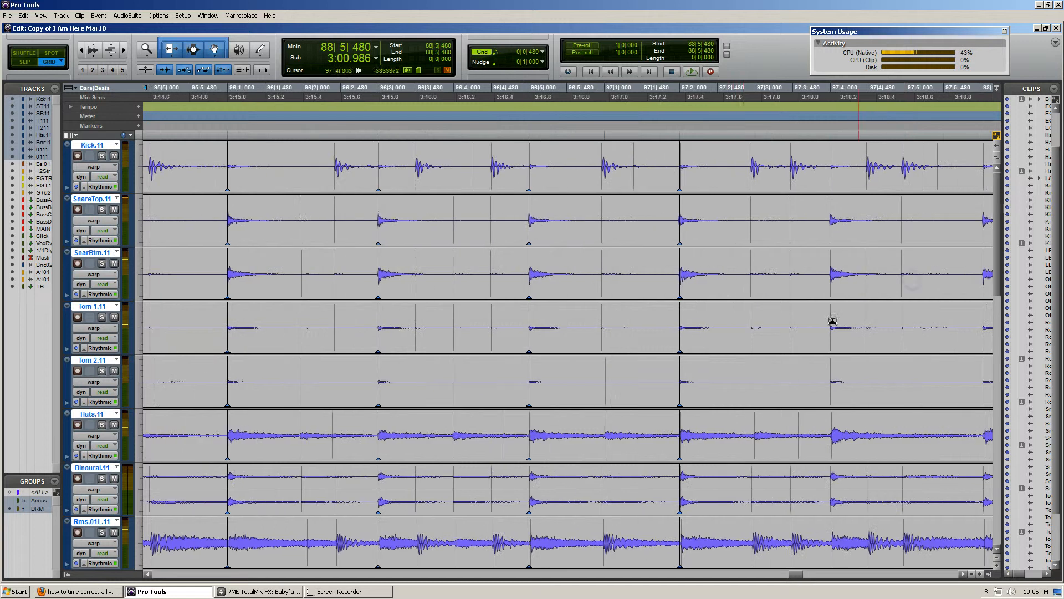
left_click(830, 278)
scroll(751, 294, "right", 5)
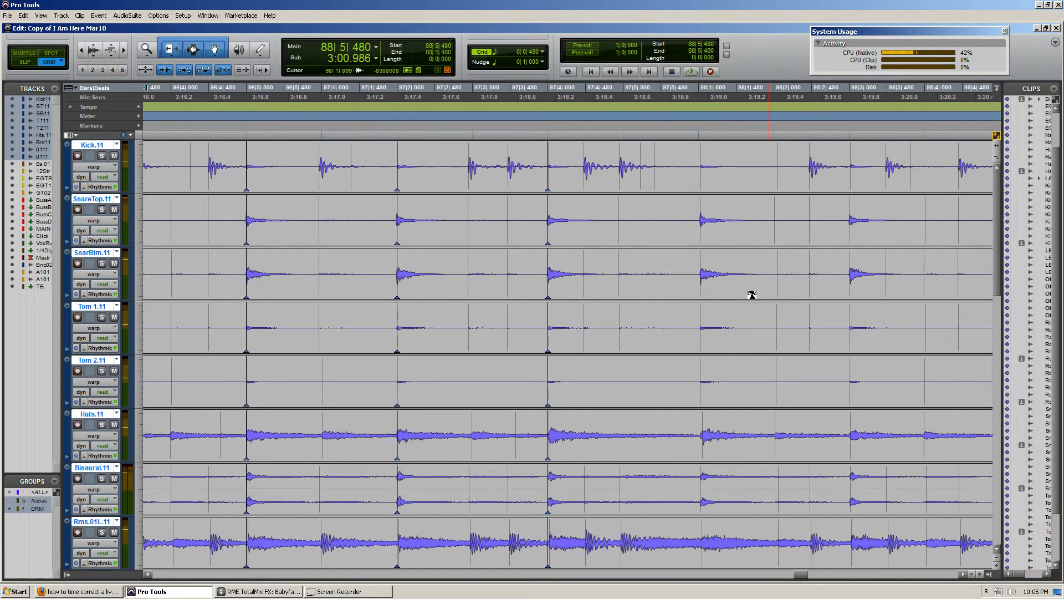
left_click(700, 280)
left_click(851, 290)
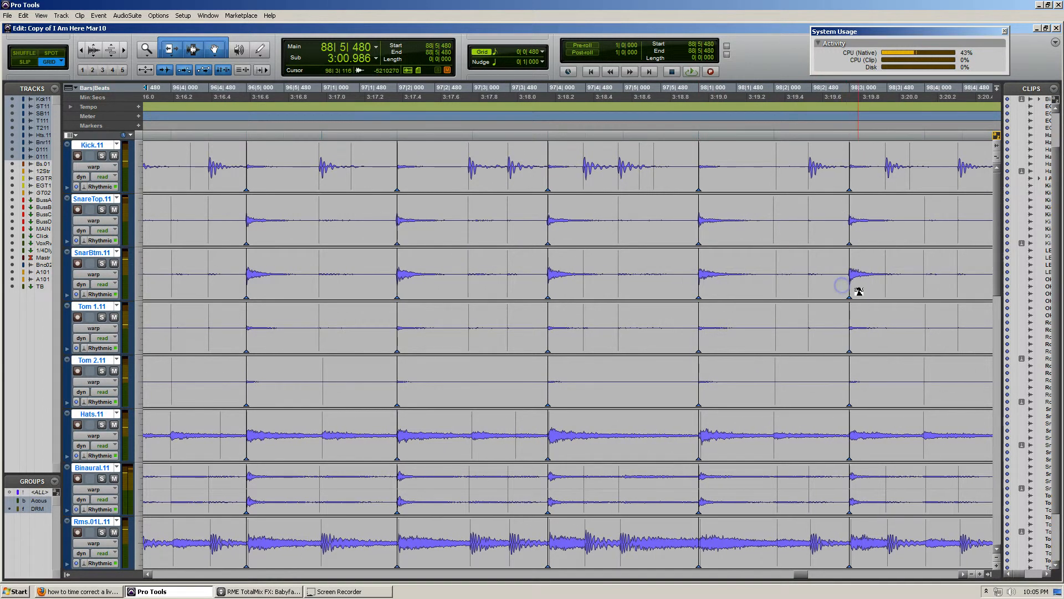
Examine the kick hit beside 95|5|000 closely against the grid line
scroll(434, 195, "left", 4)
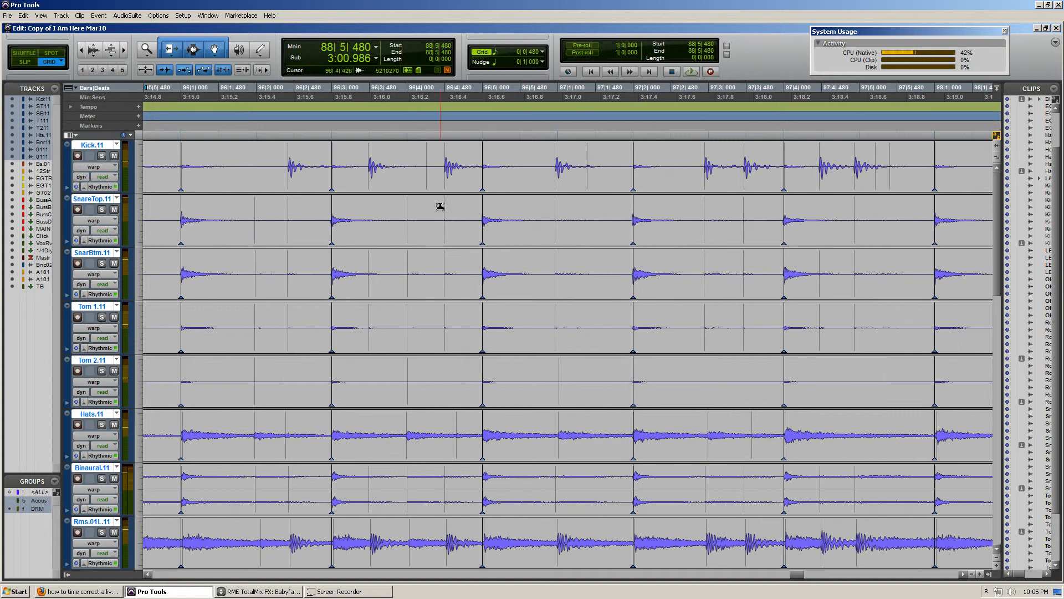
scroll(440, 206, "left", 7)
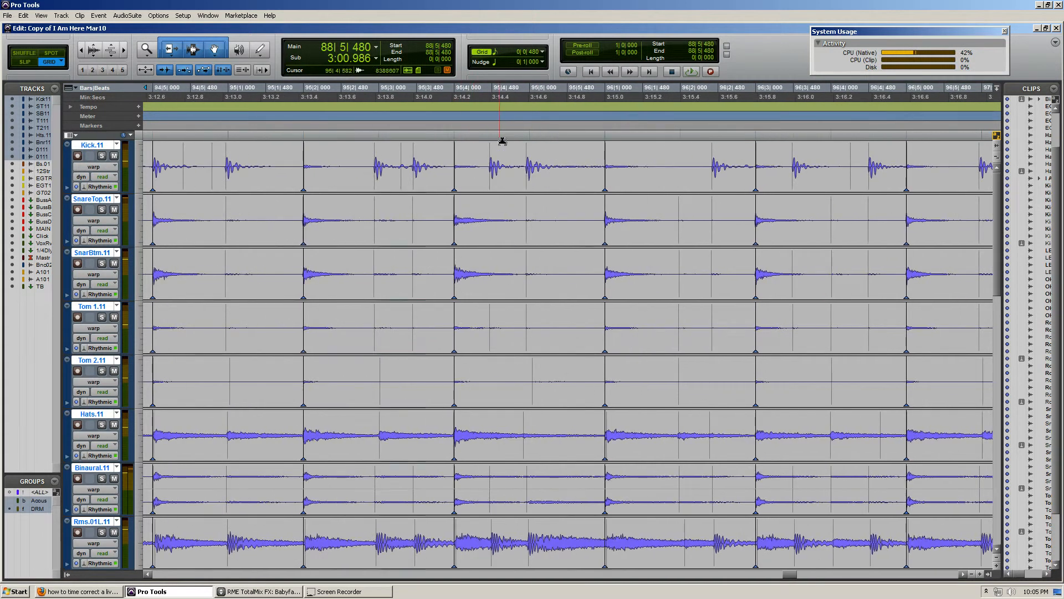
left_click(537, 147)
key("ctrl+]")
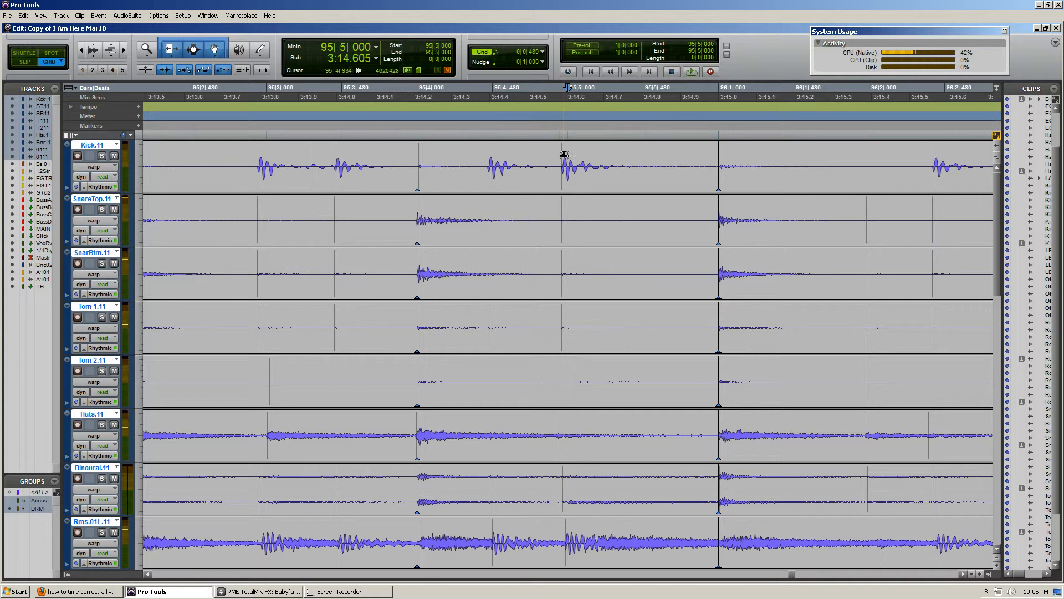
key("ctrl+]")
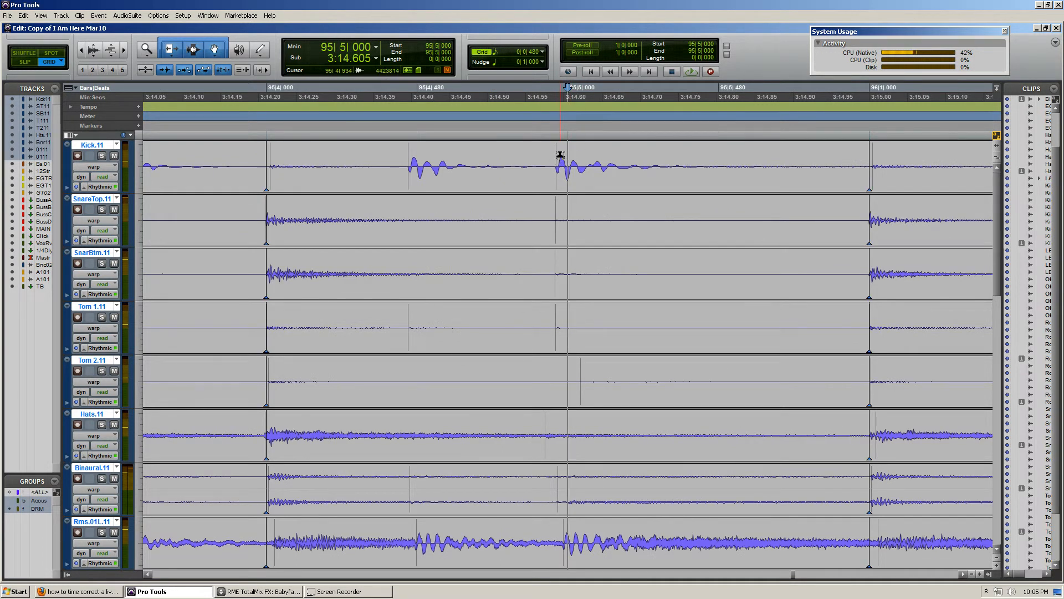
key("ctrl+[")
key("ctrl+[")
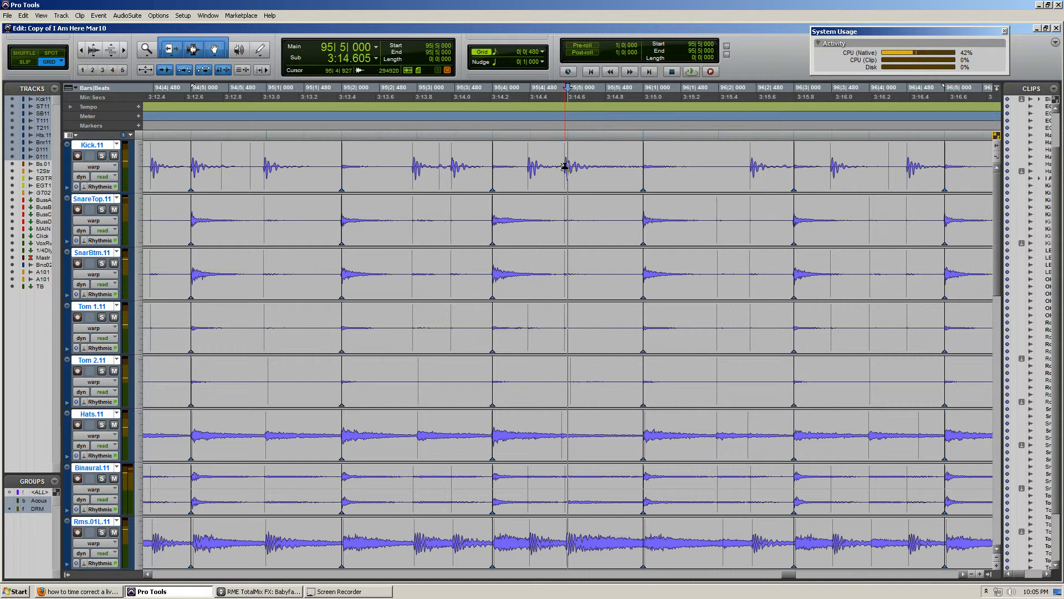
key("ctrl+[")
Play back the drums from 94|2|480 into bar 96 to check the kick timing
left_click(282, 156)
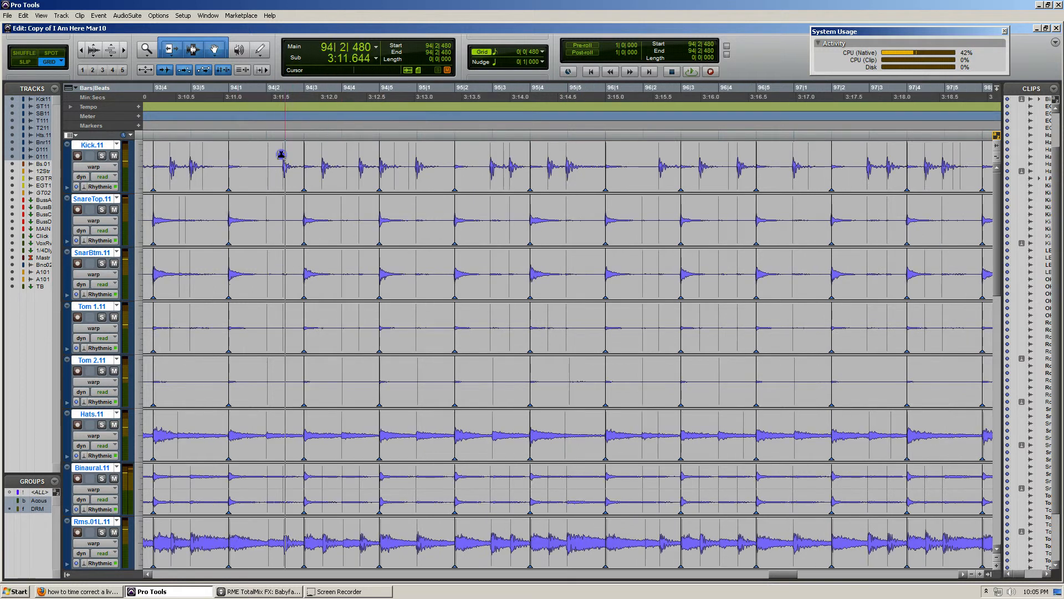
key("space")
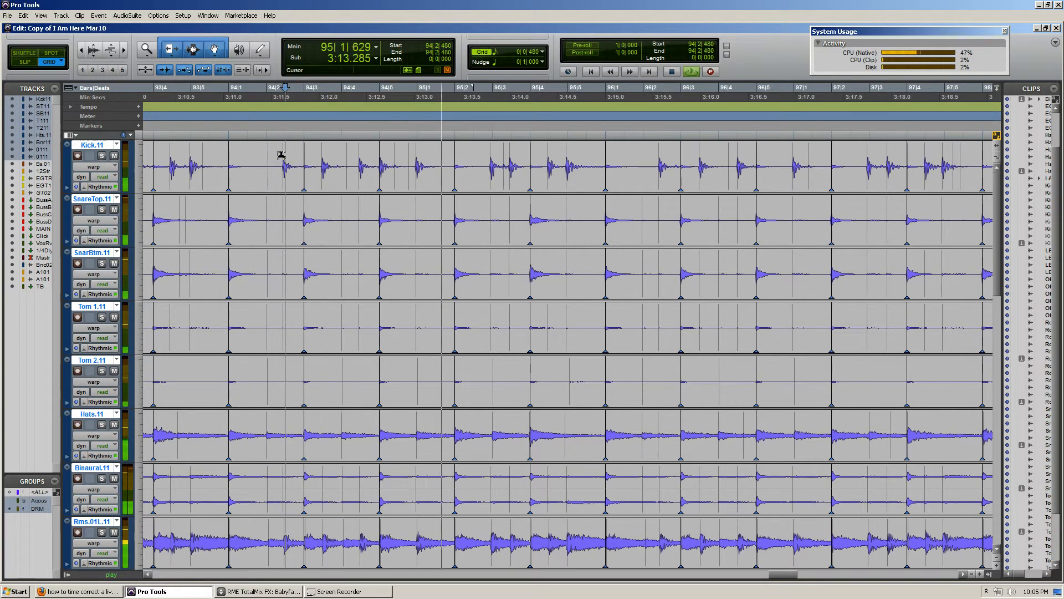
key("space")
Warp the kick hit just before beat 5 of bar 95 onto 95|5|000 across the drum group
left_click(570, 161)
key("ctrl+]")
key("ctrl+]")
key("ctrl+]")
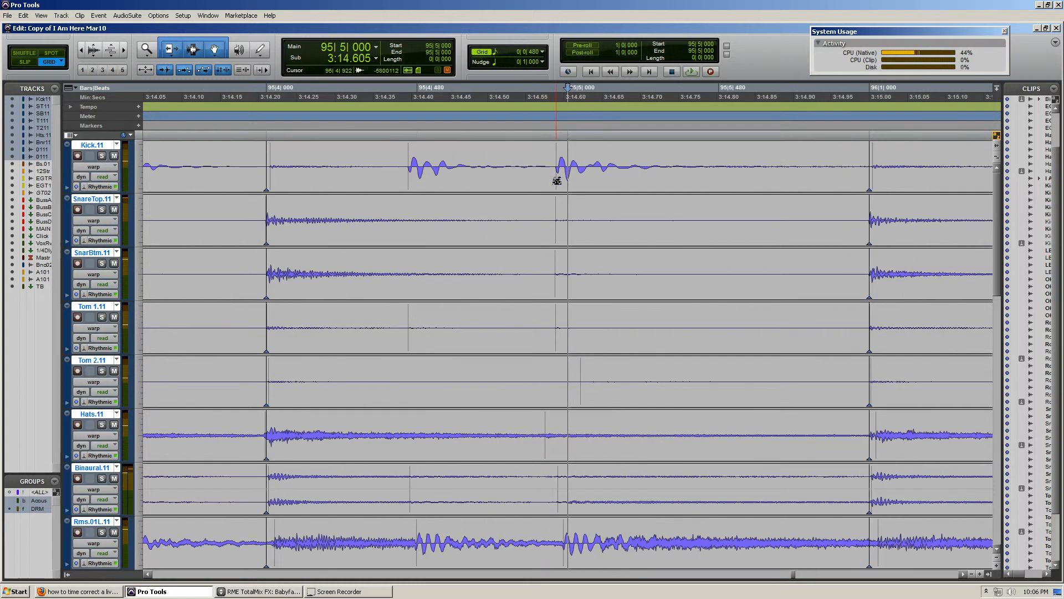
left_click_drag(557, 181, 574, 181)
key("ctrl+[")
key("ctrl+[")
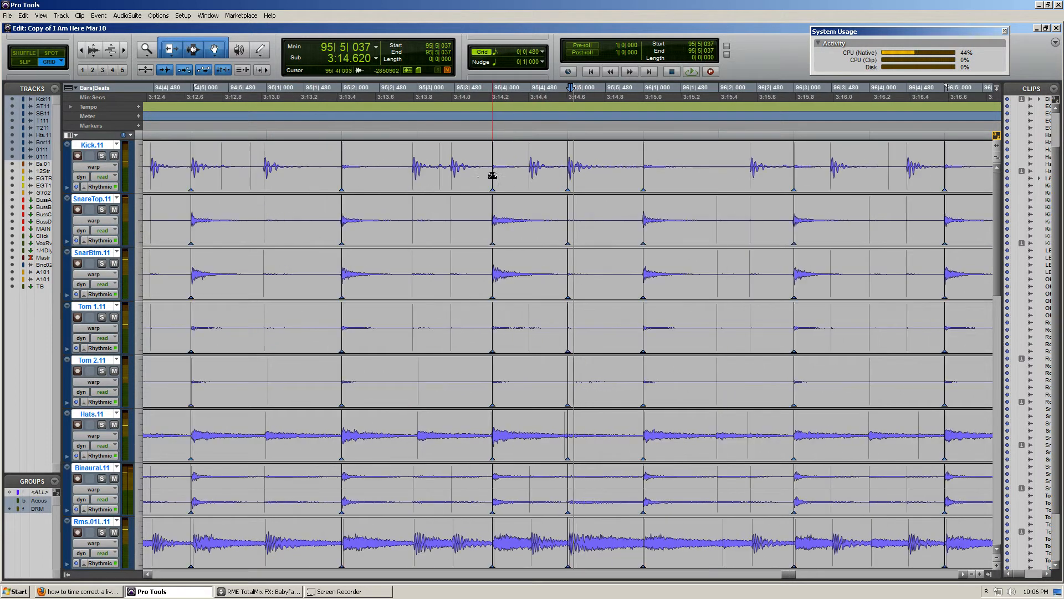
key("ctrl+[")
key("ctrl+[")
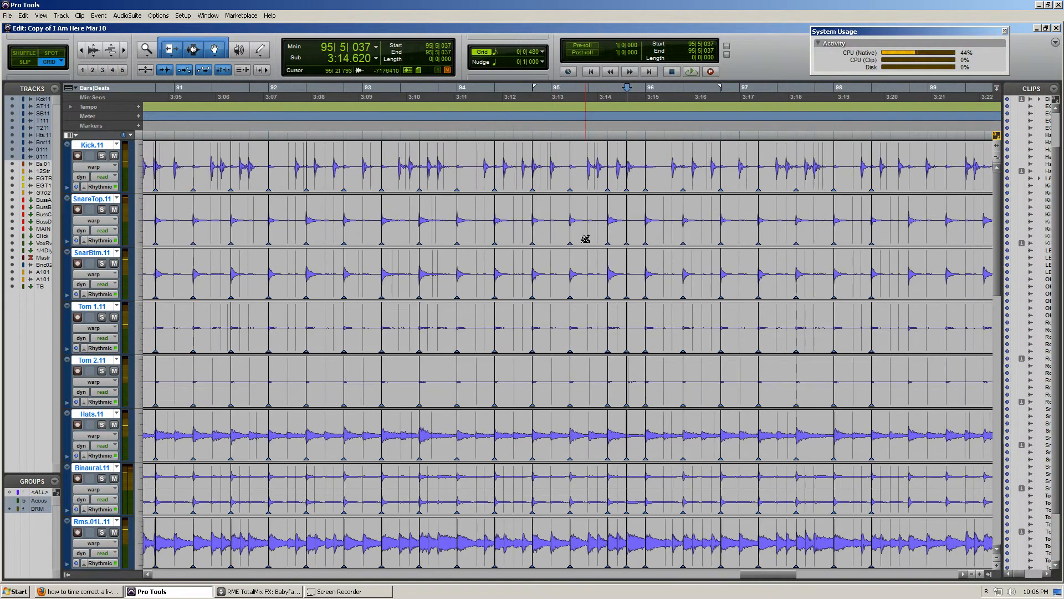
key("ctrl+[")
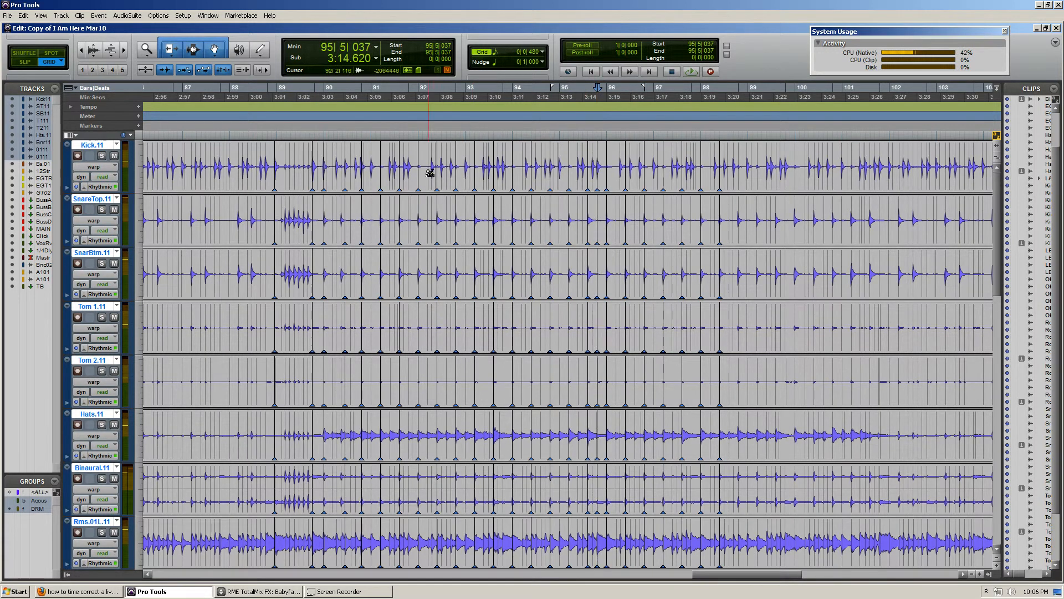
key("ctrl+]")
key("ctrl+]")
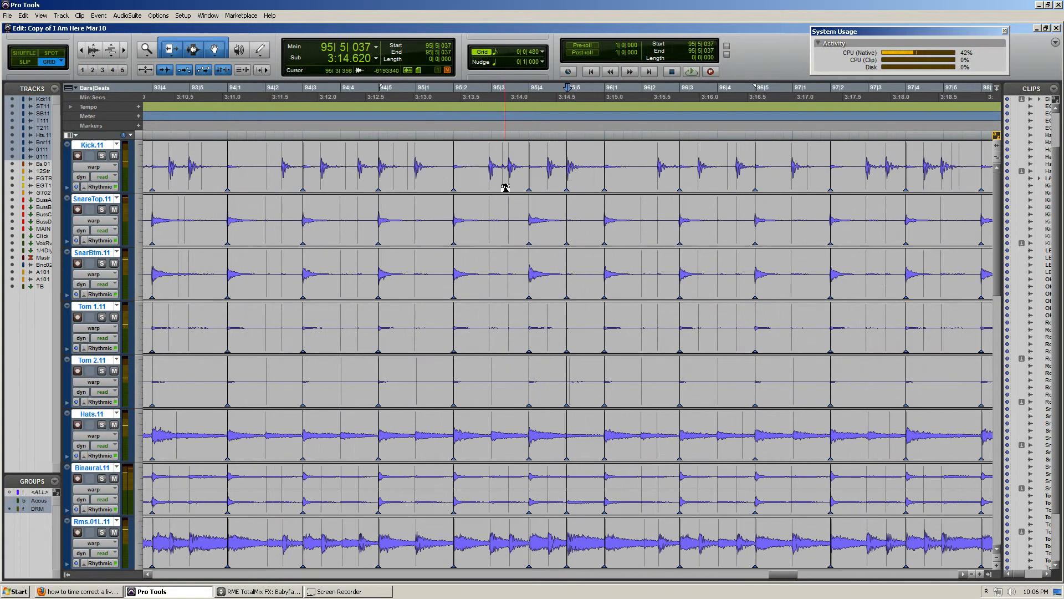
key("ctrl+[")
key("ctrl+[")
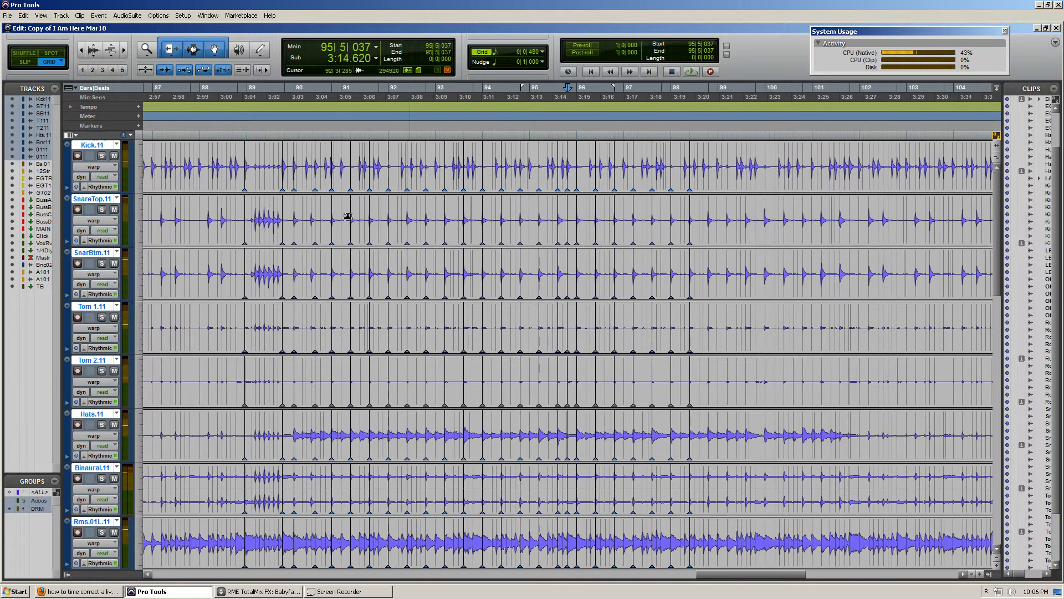
Bring the bar 89 snare fill into close view and set the grid value to 1/16 note
left_click(266, 163)
key("t")
key("t")
key("t")
key("t")
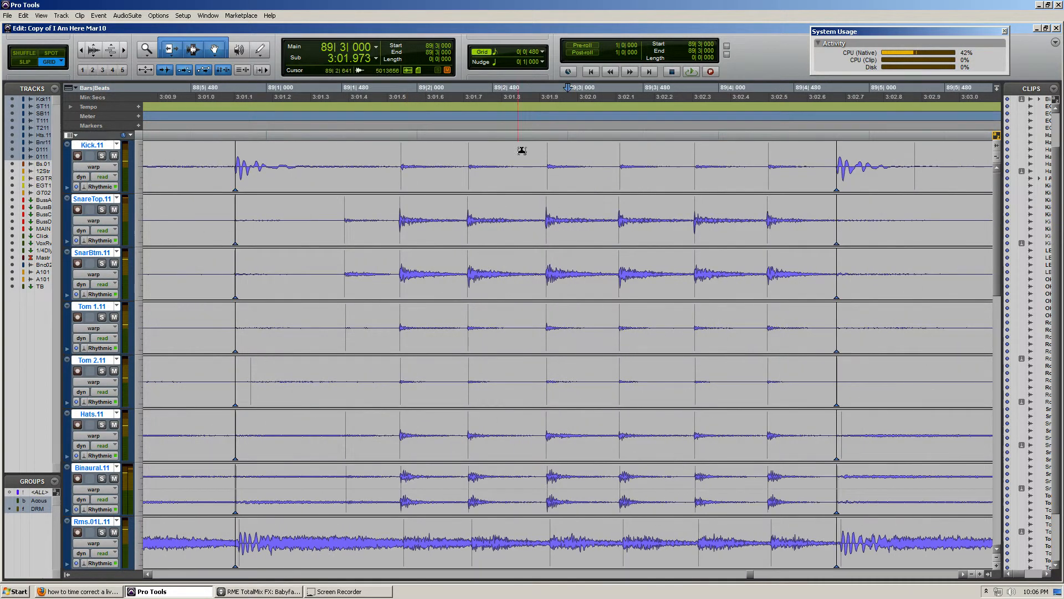
left_click(535, 52)
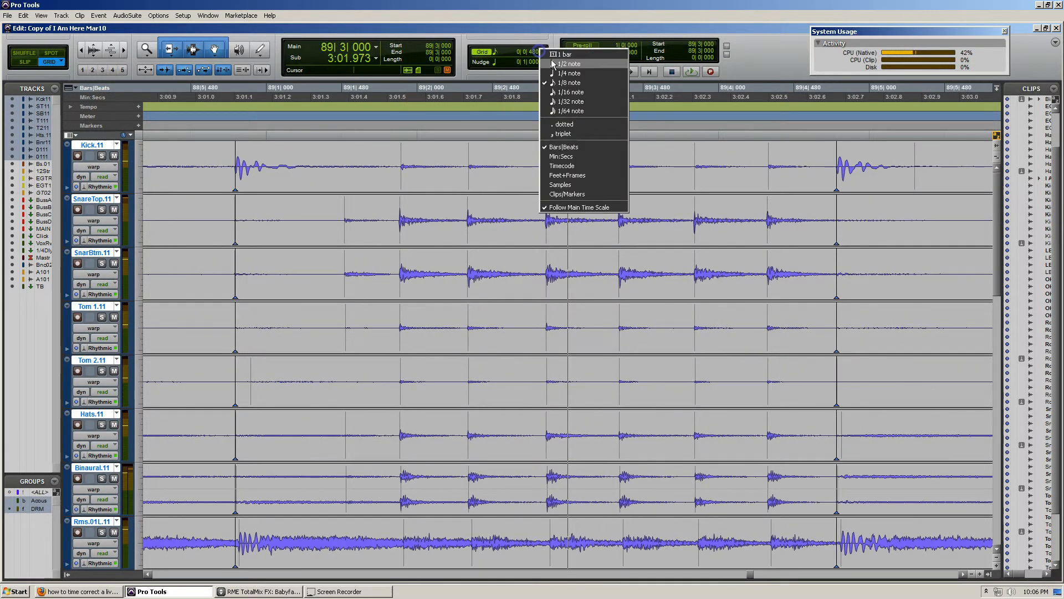
left_click(573, 92)
Play back the start of the snare fill from 88|5|480
left_click(203, 163)
key("space")
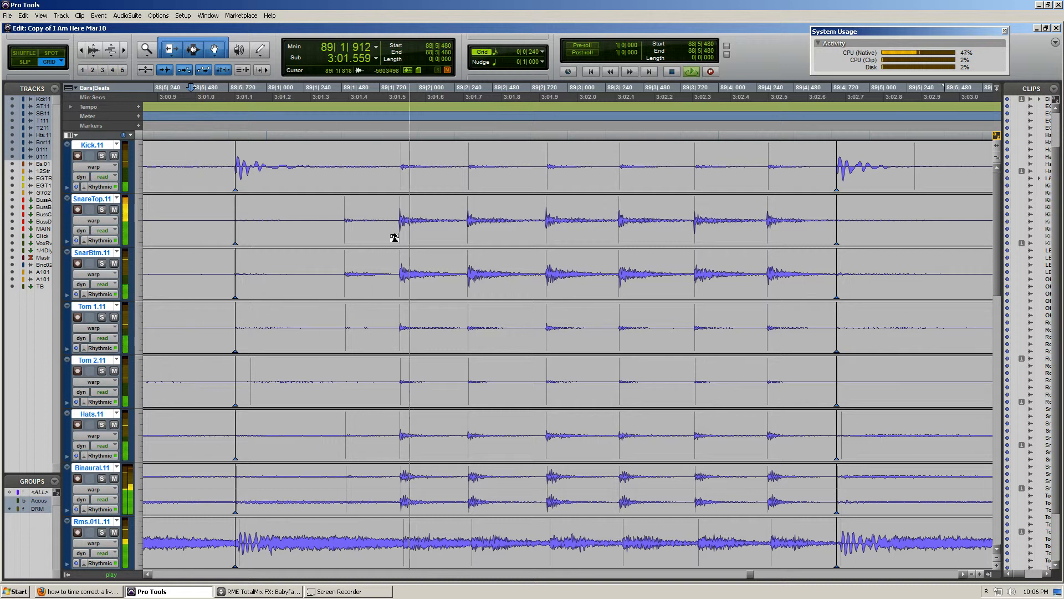
key("space")
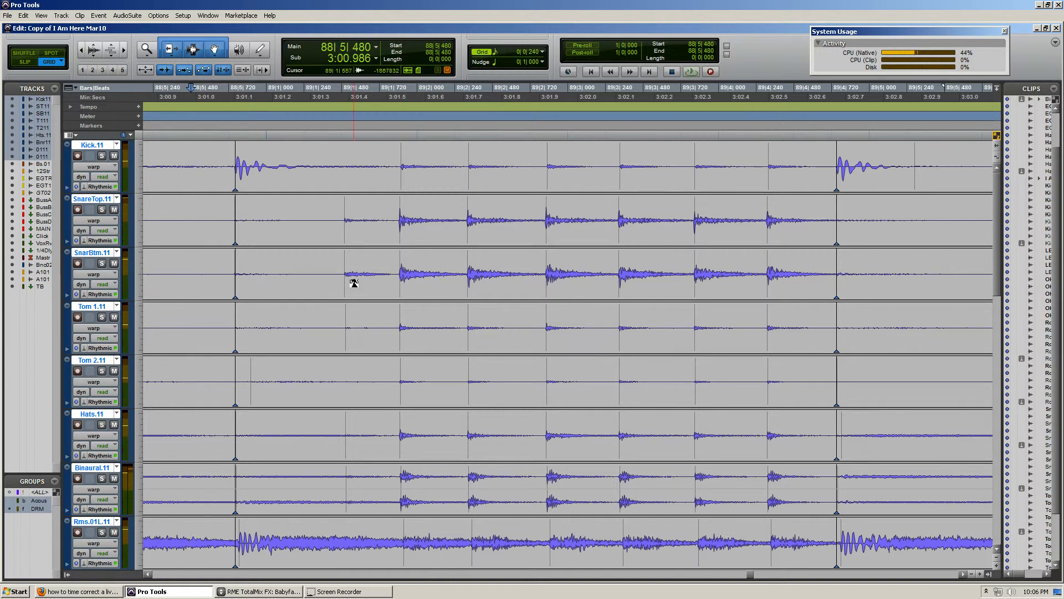
Warp the six main snare fill hits in bar 89 onto consecutive 1/8-note positions from 89|2|000 through 89|4|480
left_click_drag(404, 278, 409, 288)
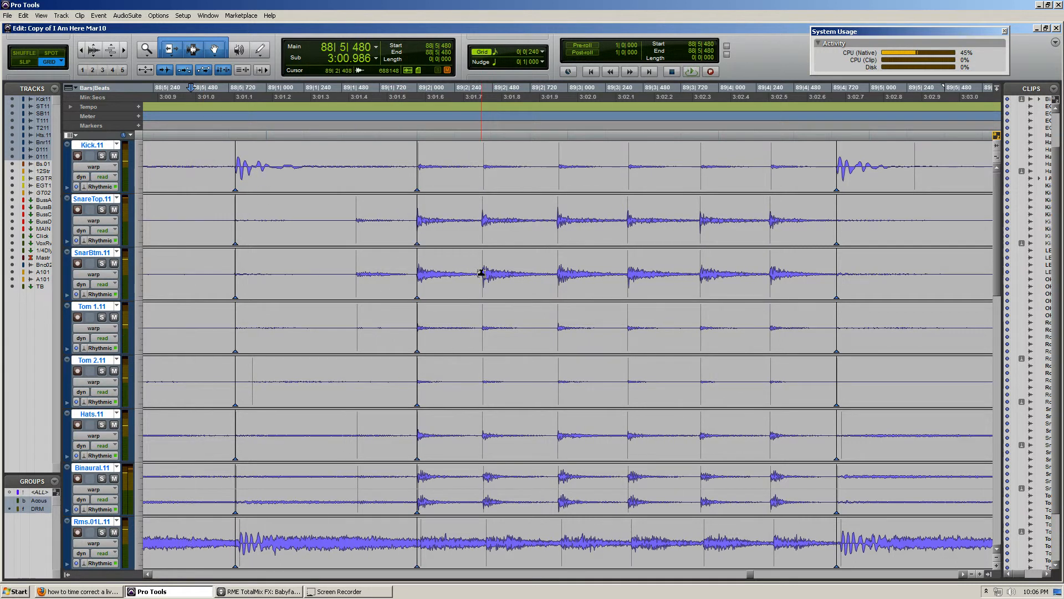
left_click_drag(481, 273, 492, 283)
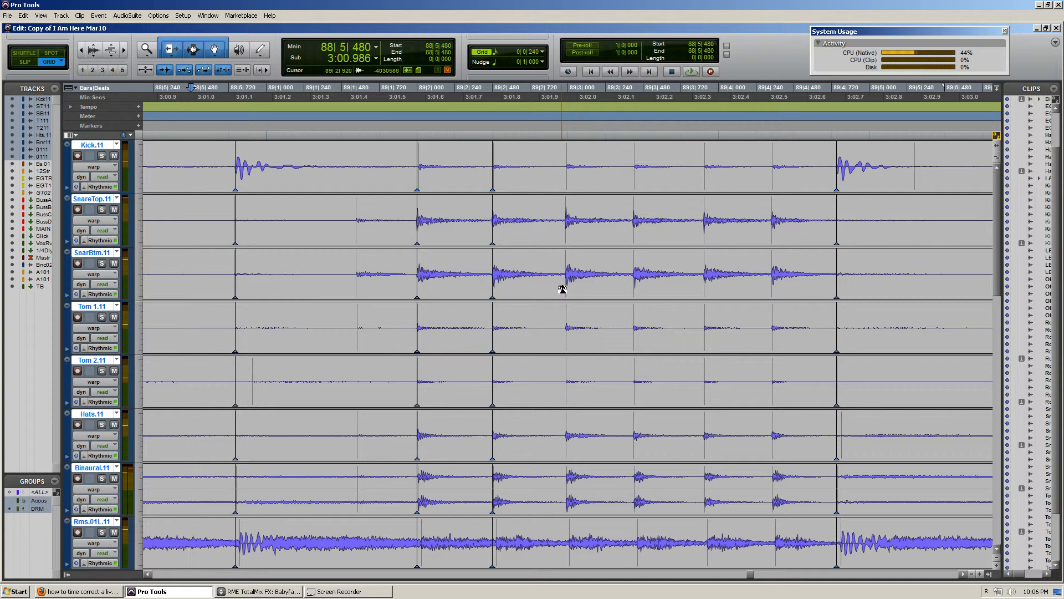
left_click_drag(562, 289, 569, 282)
left_click_drag(636, 284, 639, 279)
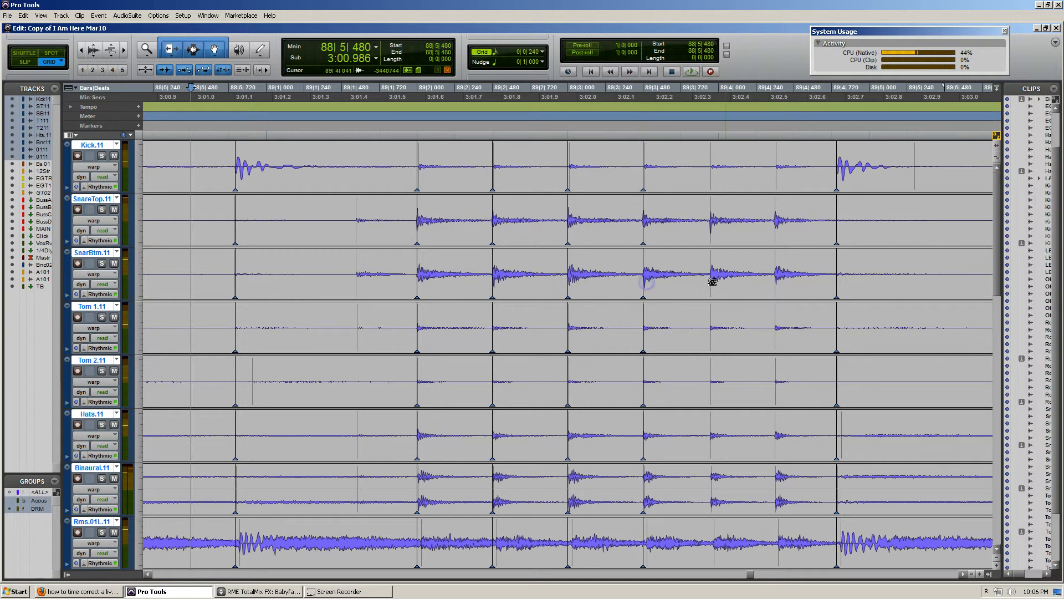
left_click_drag(713, 280, 789, 284)
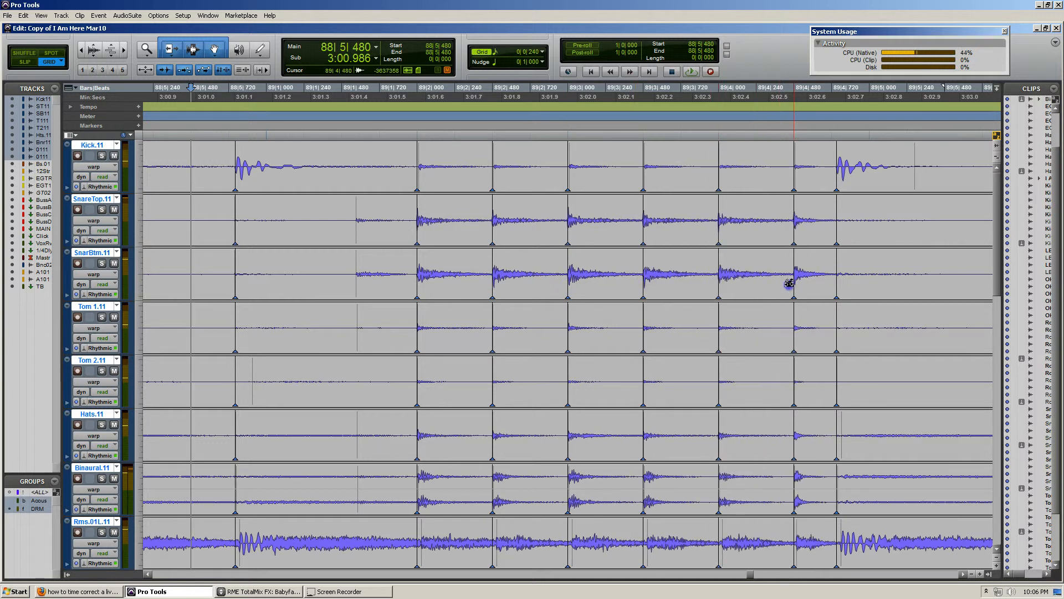
Warp the kick hit that ends the snare fill onto 89|5|000 across the drum group
left_click_drag(837, 171, 843, 179)
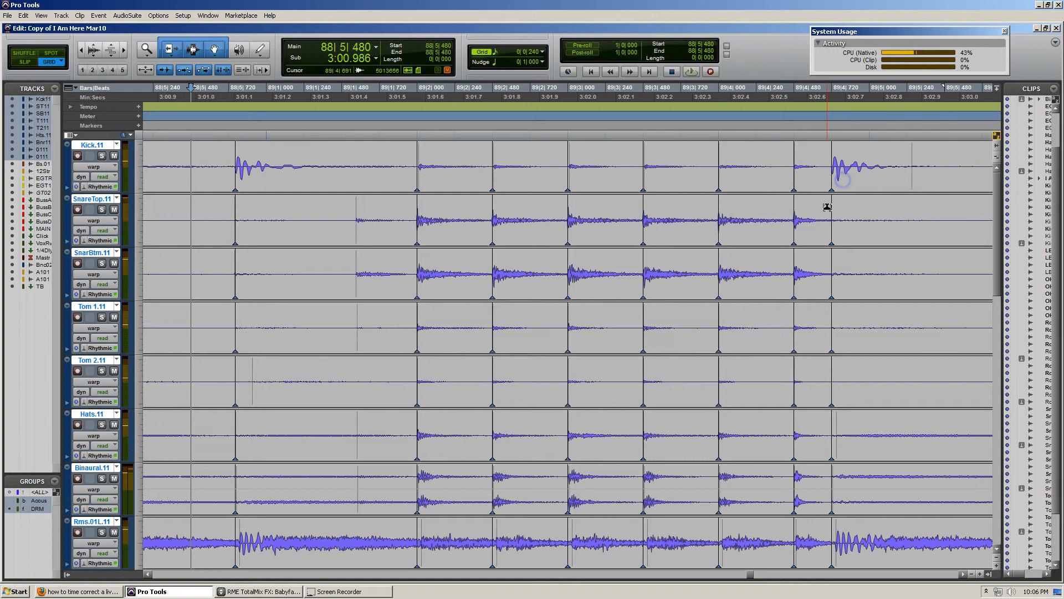
scroll(827, 207, "right", 3)
left_click_drag(644, 179, 670, 180)
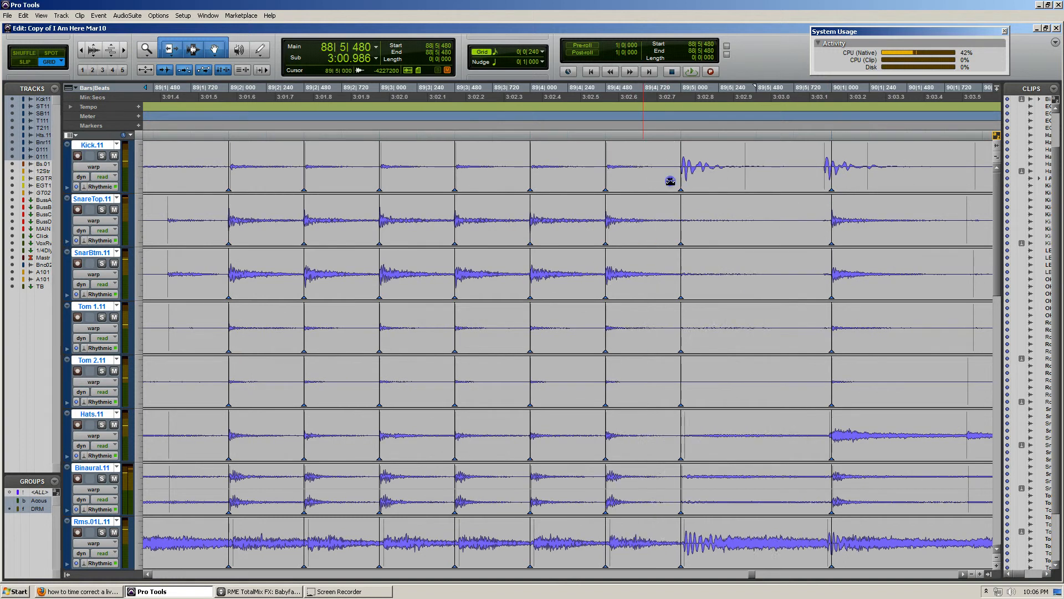
Play back the drums from 88|3|240 through the corrected snare fill
key("r")
key("r")
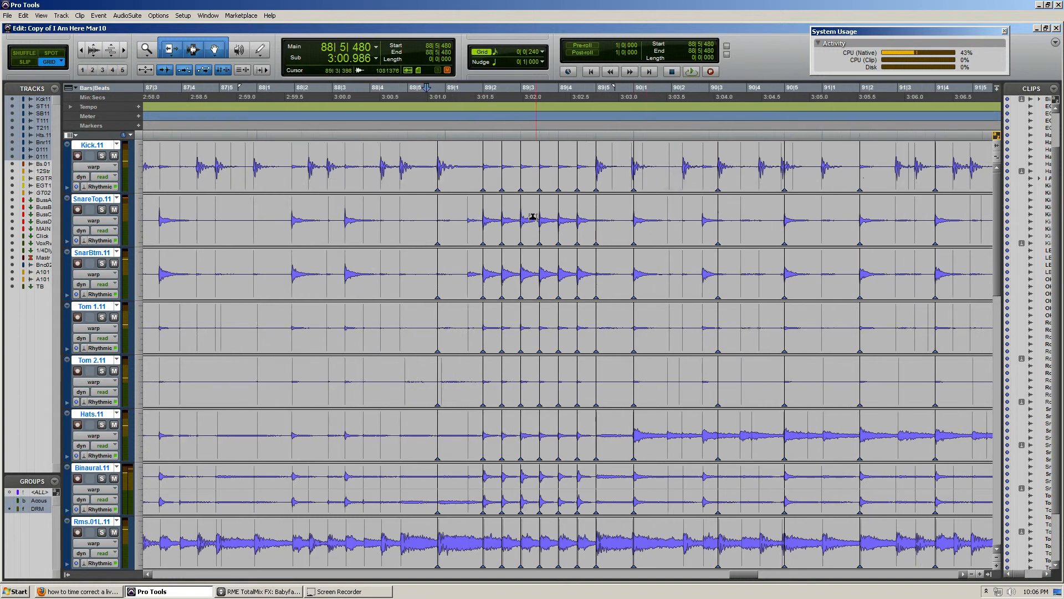
left_click(346, 160)
key("space")
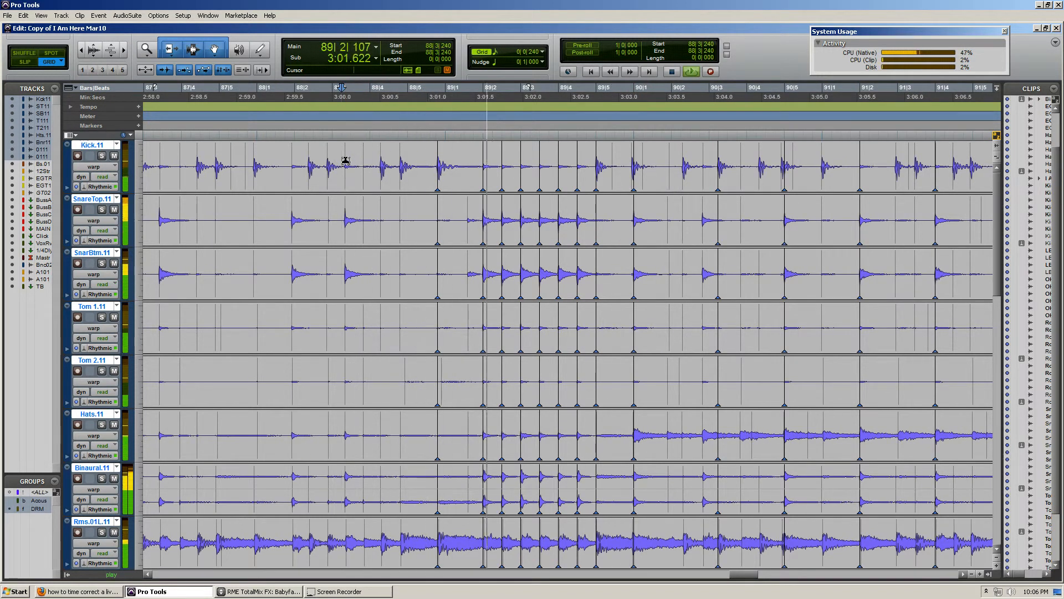
key("space")
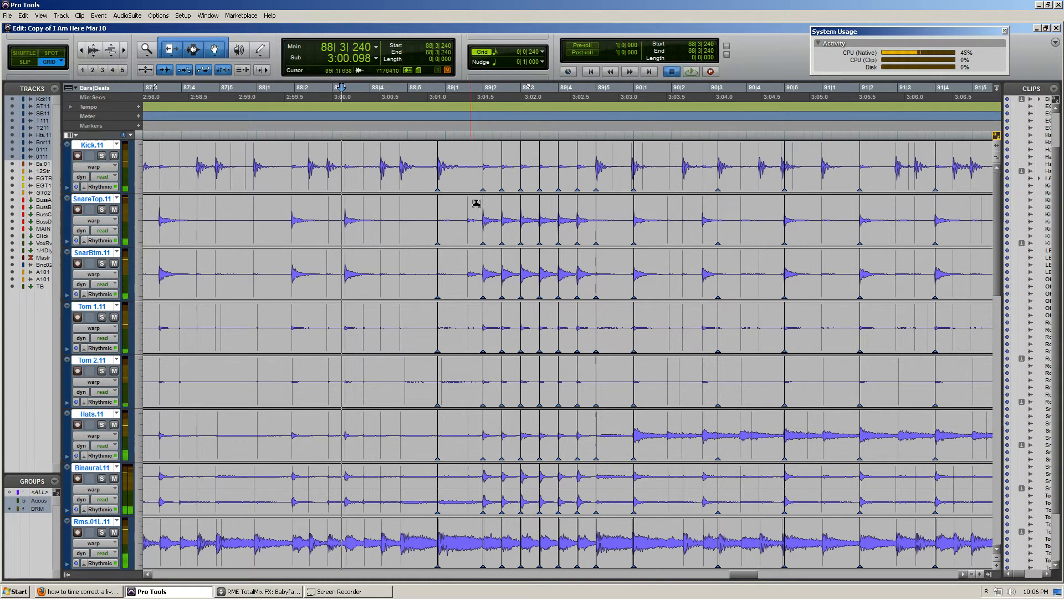
Examine the end of the snare fill and the kick and snare hits leading into bar 90 against the 1/16-note grid
left_click(475, 207)
left_click_drag(497, 212, 612, 212)
left_click(612, 212)
key("t")
key("t")
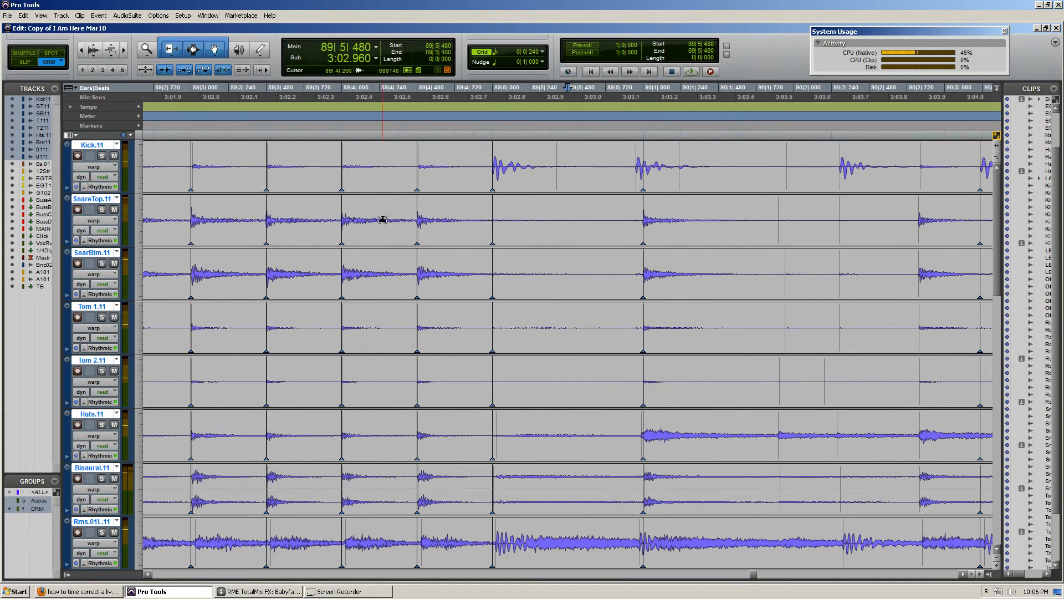
key("r")
key("r")
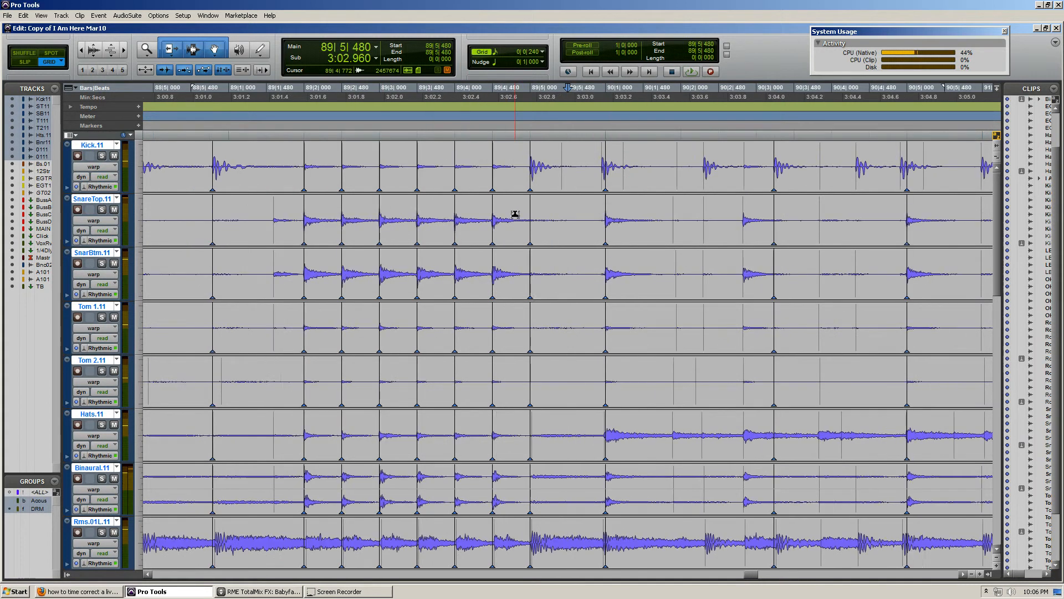
left_click(574, 165)
key("t")
key("t")
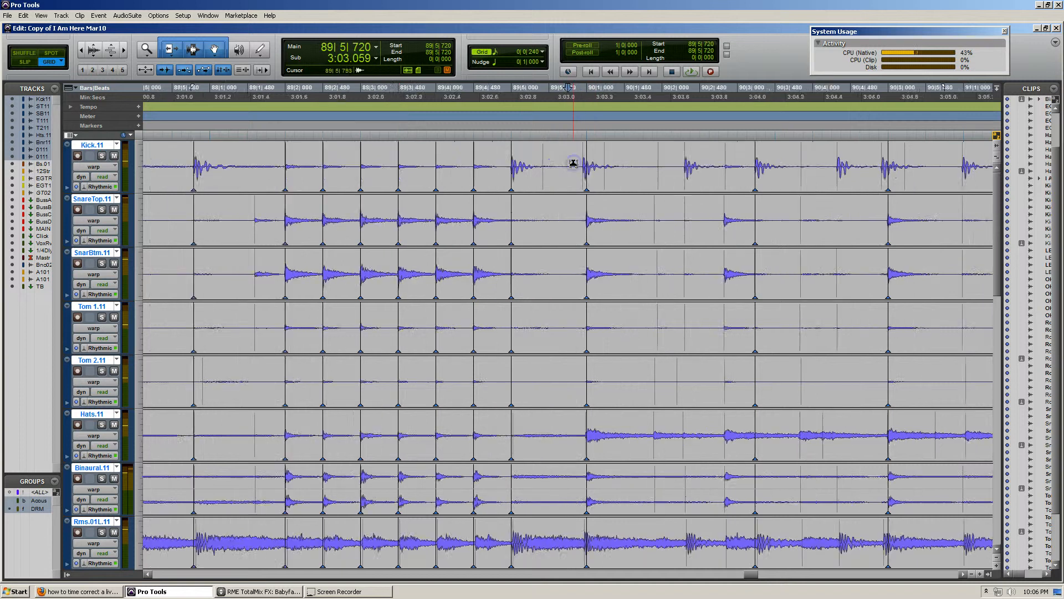
Try pulling the fill-ending kick back to about 89|4|557 and the snare hit at 89|4|000 forward, playing the result from 89|1|240
key("t")
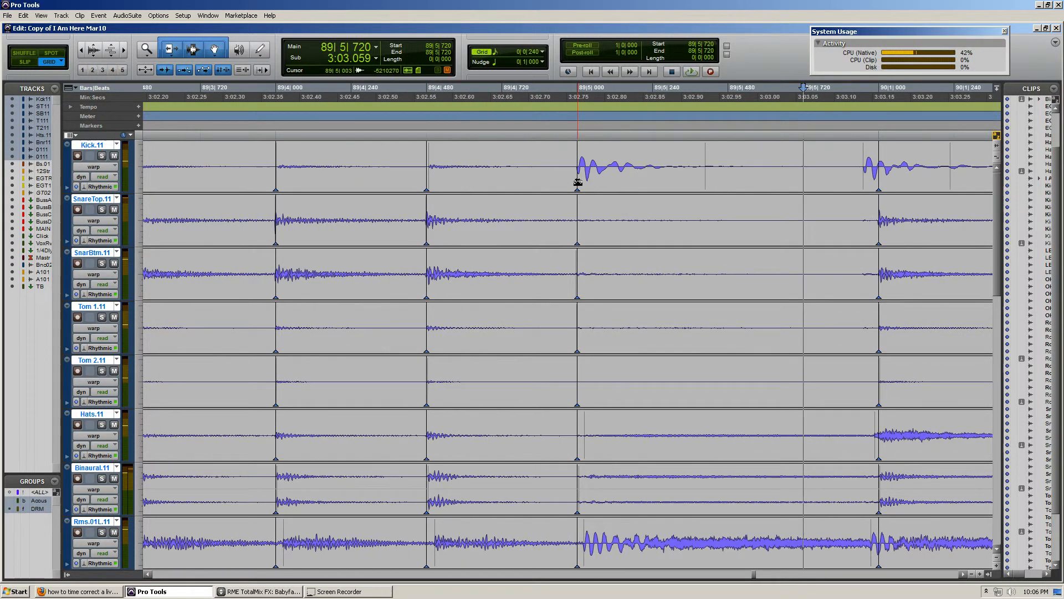
left_click_drag(577, 182, 450, 201)
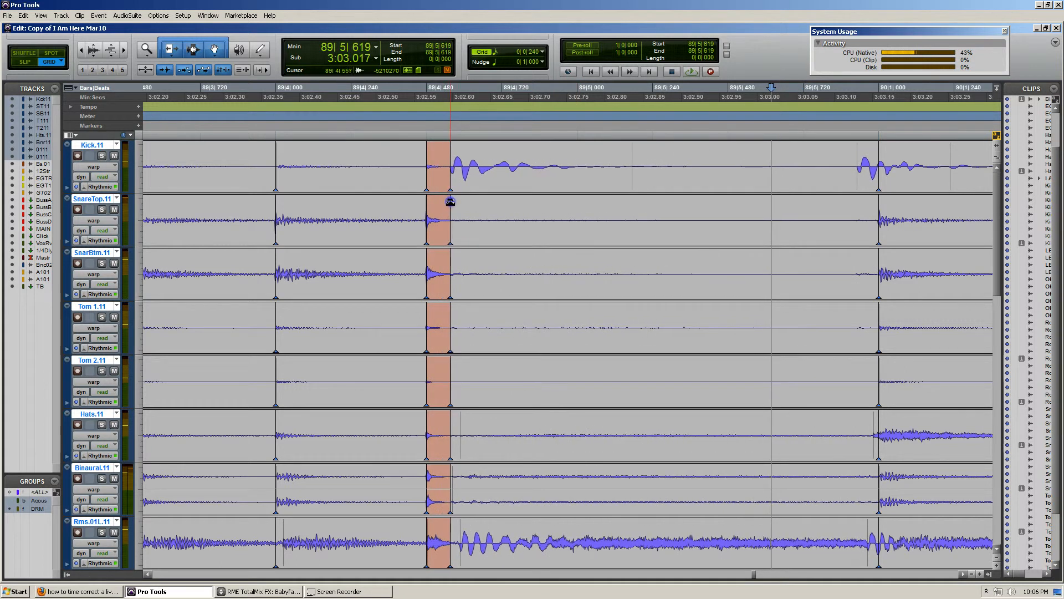
left_click_drag(278, 178, 399, 169)
key("r")
key("r")
left_click(283, 162)
key("space")
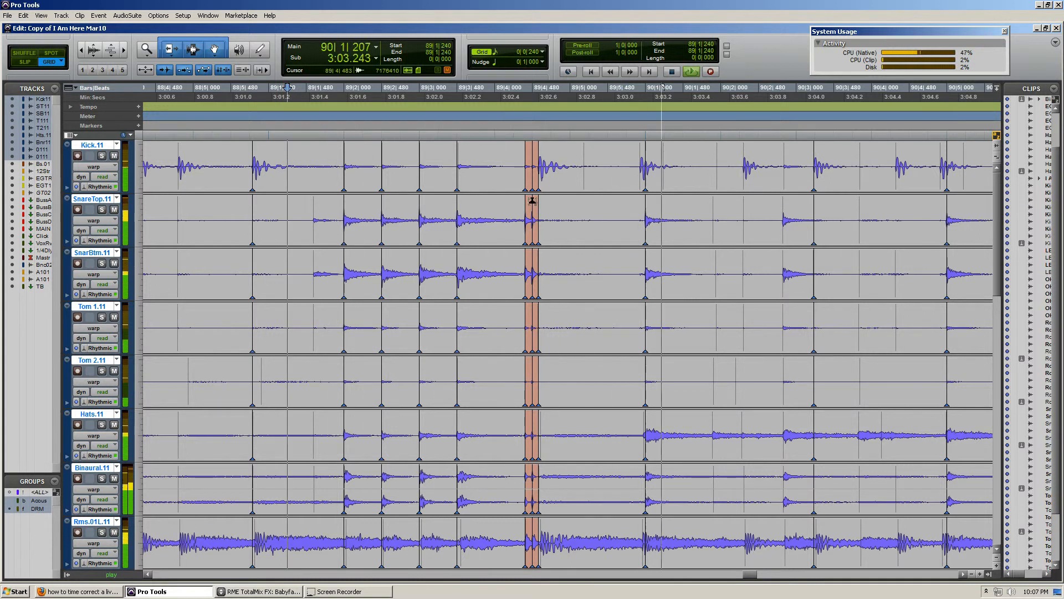
Stop playback and undo both extreme warp moves at the end of the bar 89 fill
key("space")
key("ctrl+z")
key("ctrl+z")
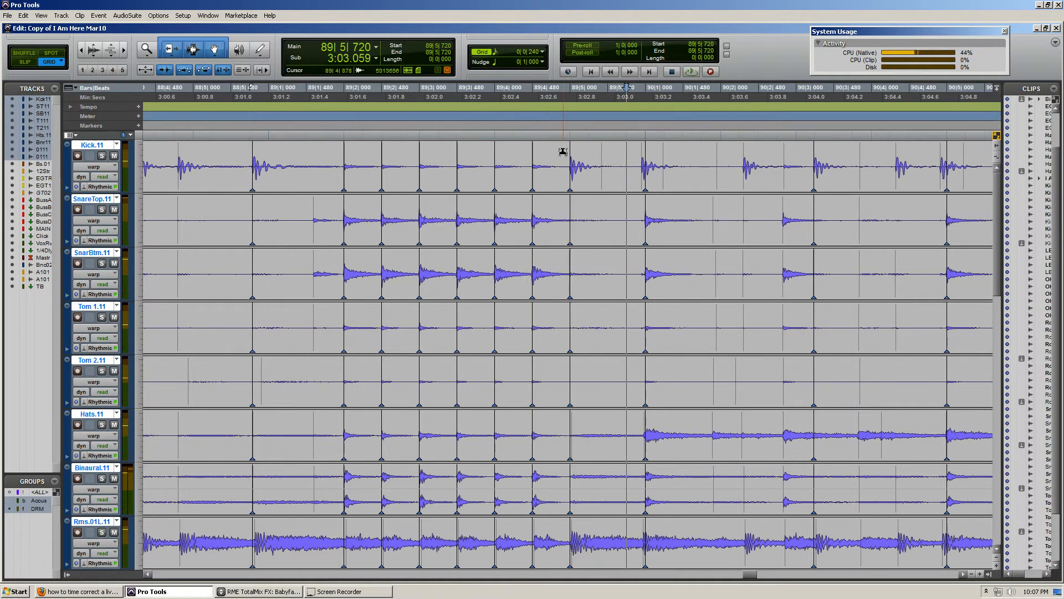
Review the warp markers through the bar 89 snare fill, both close up and against the surrounding bars
left_click(554, 153)
key("t")
key("t")
key("r")
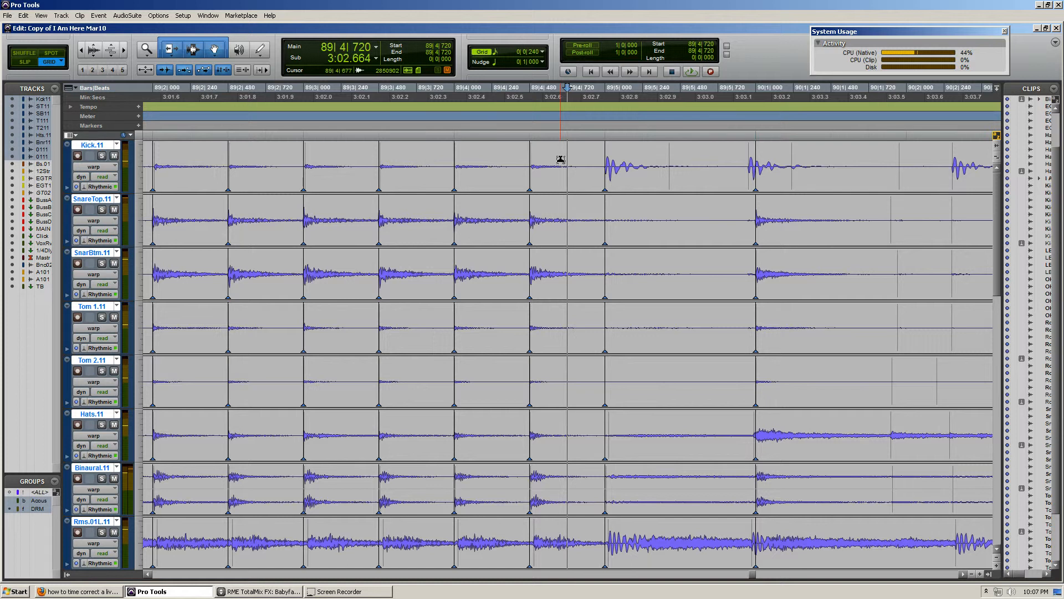
scroll(561, 181, "right", 2)
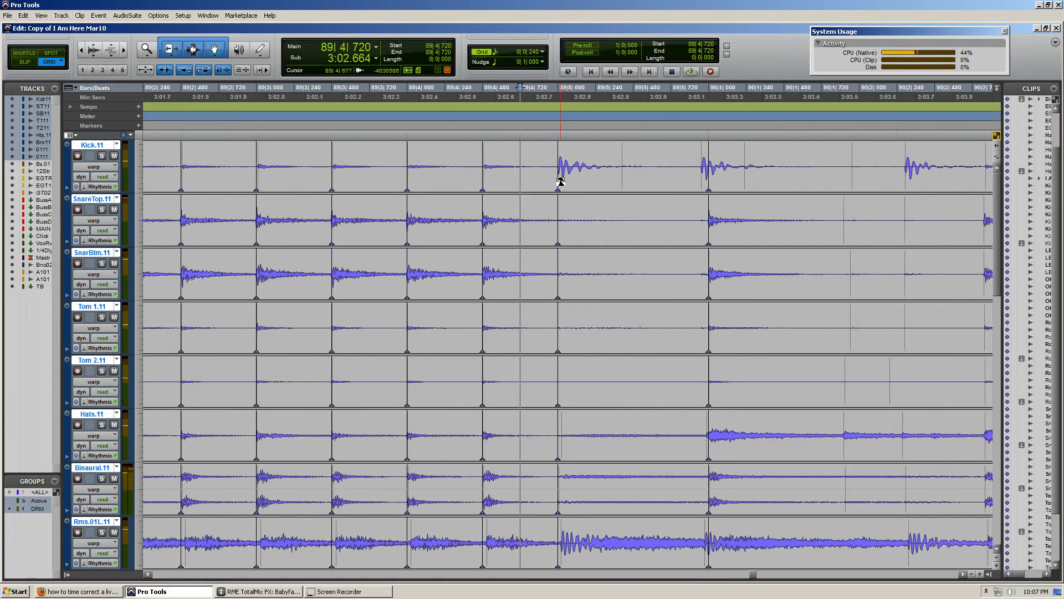
scroll(561, 182, "right", 2)
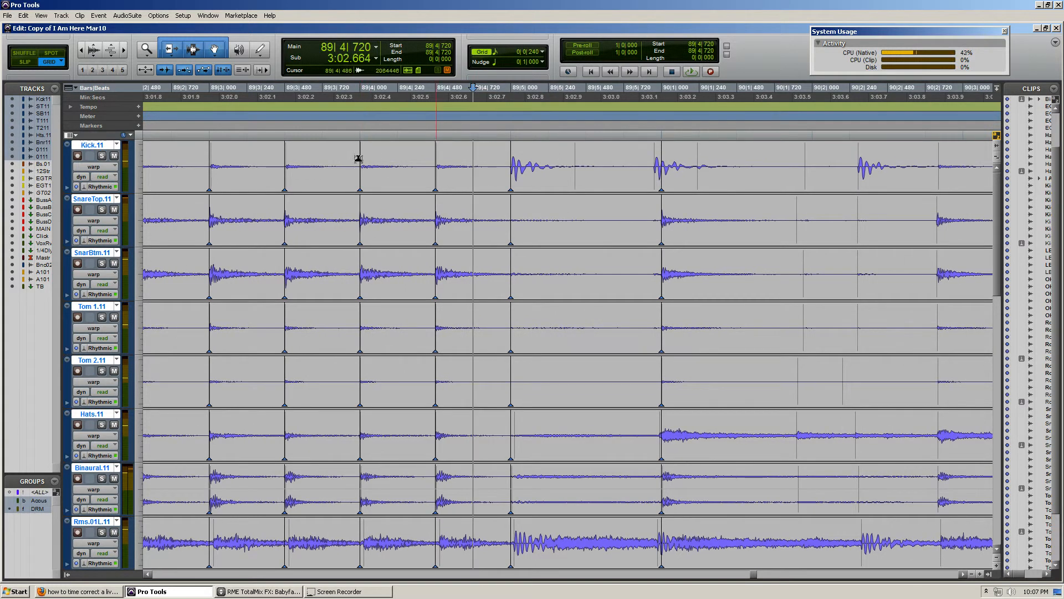
key("r")
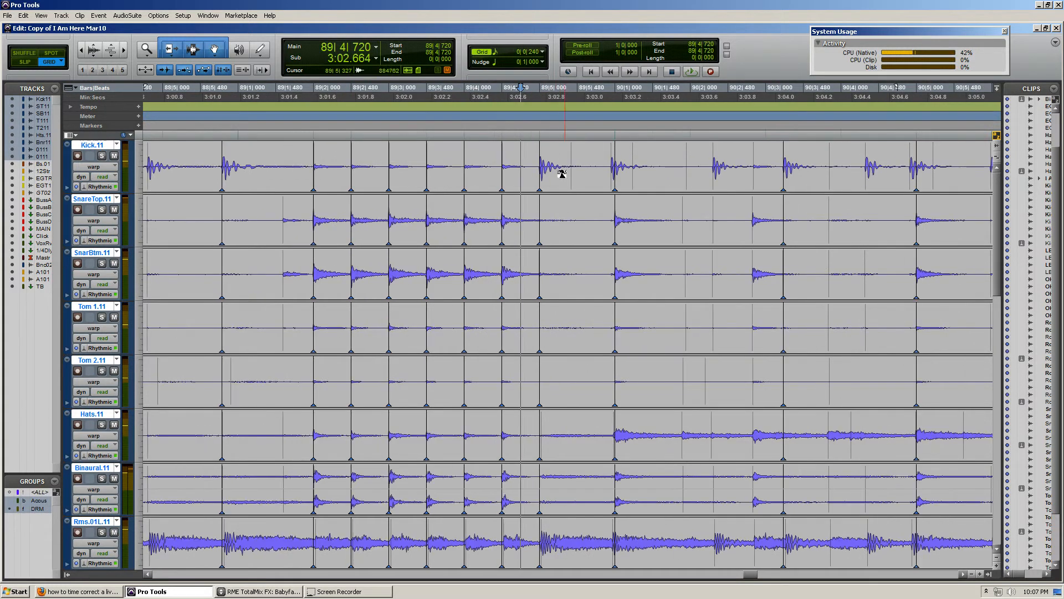
key("r")
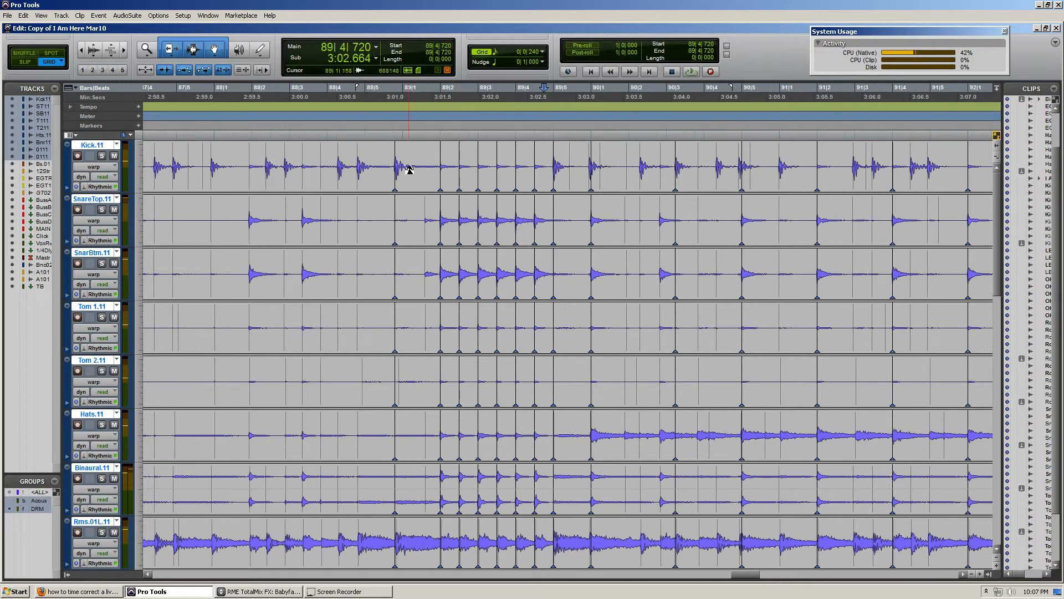
key("r")
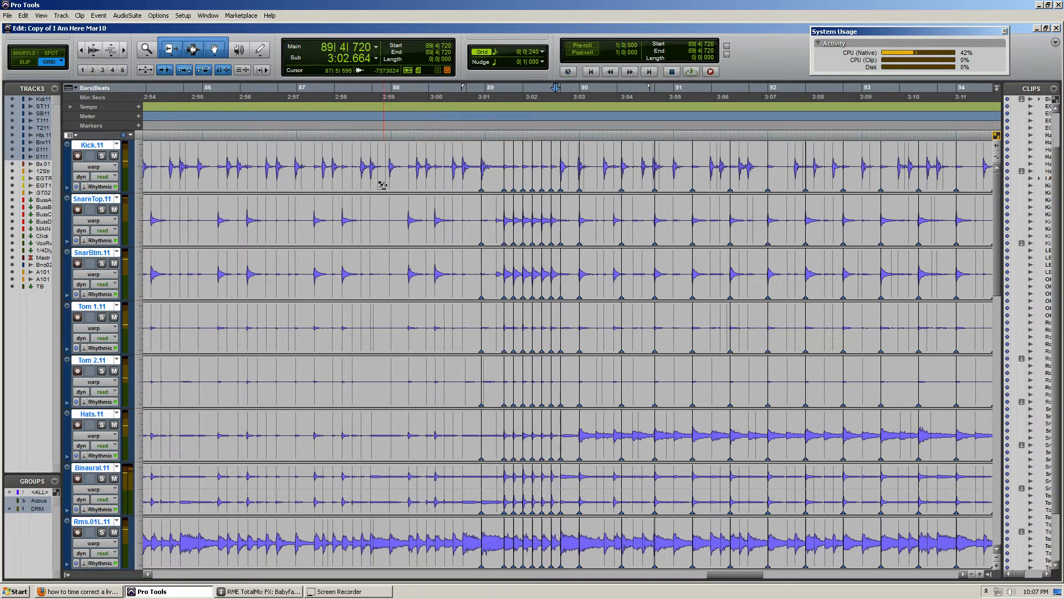
key("r")
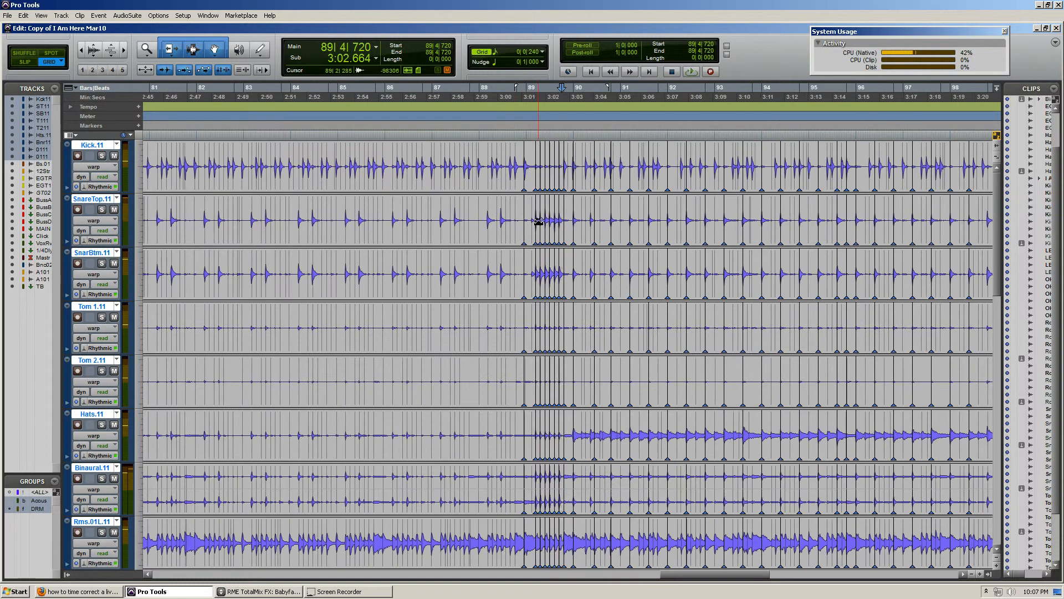
Warp the first two uncorrected snare hits after 98|3|000 onto 98|5|000 and 99|2|000 across the drum group
scroll(540, 217, "right", 3)
left_click(558, 201)
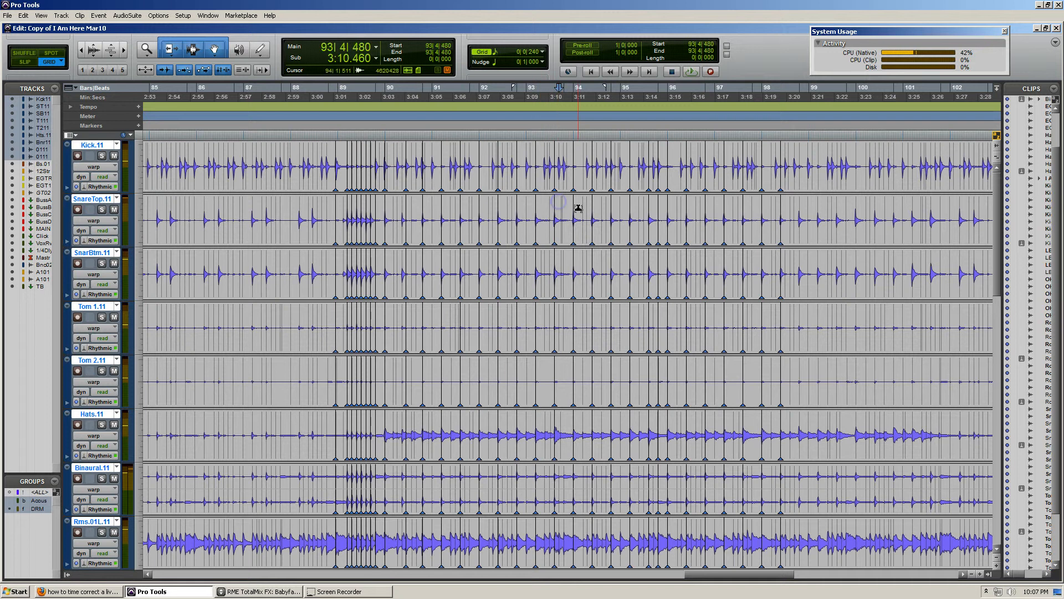
scroll(578, 208, "right", 2)
left_click(579, 211)
key("t")
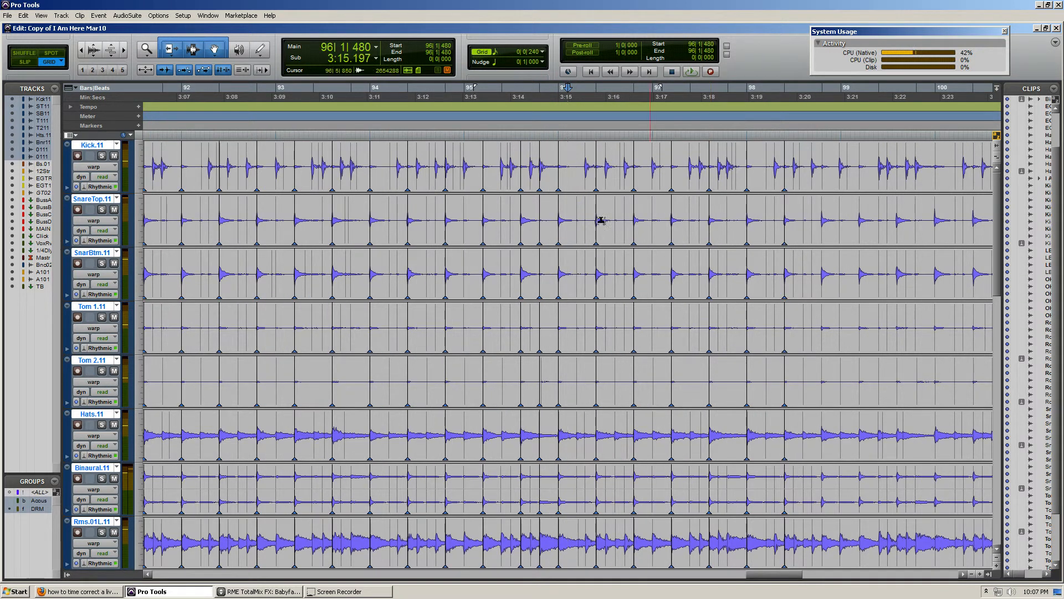
scroll(651, 220, "right", 2)
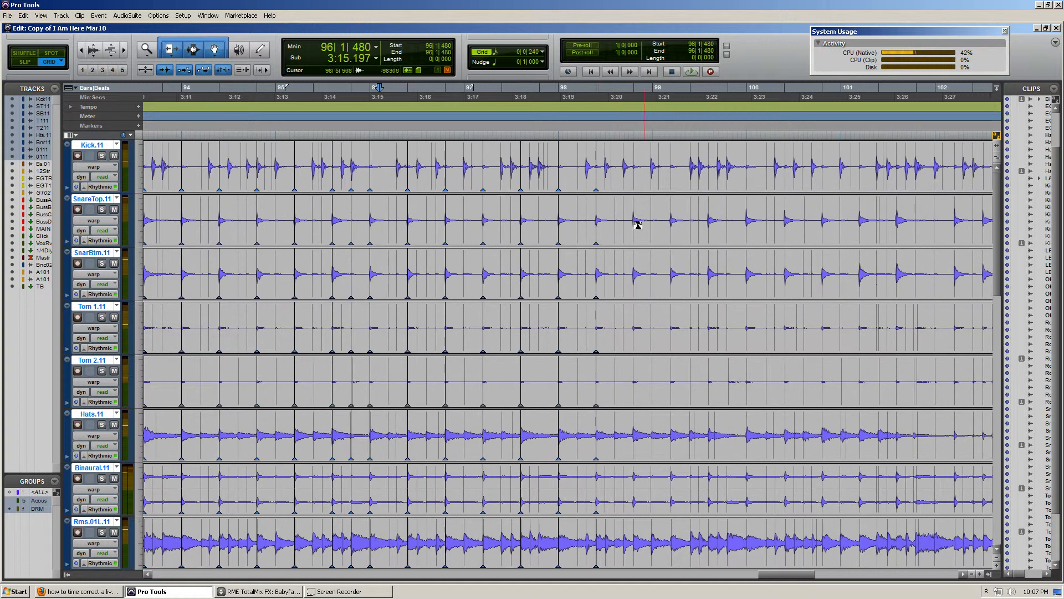
left_click(636, 210)
key("ctrl+]")
key("ctrl+]")
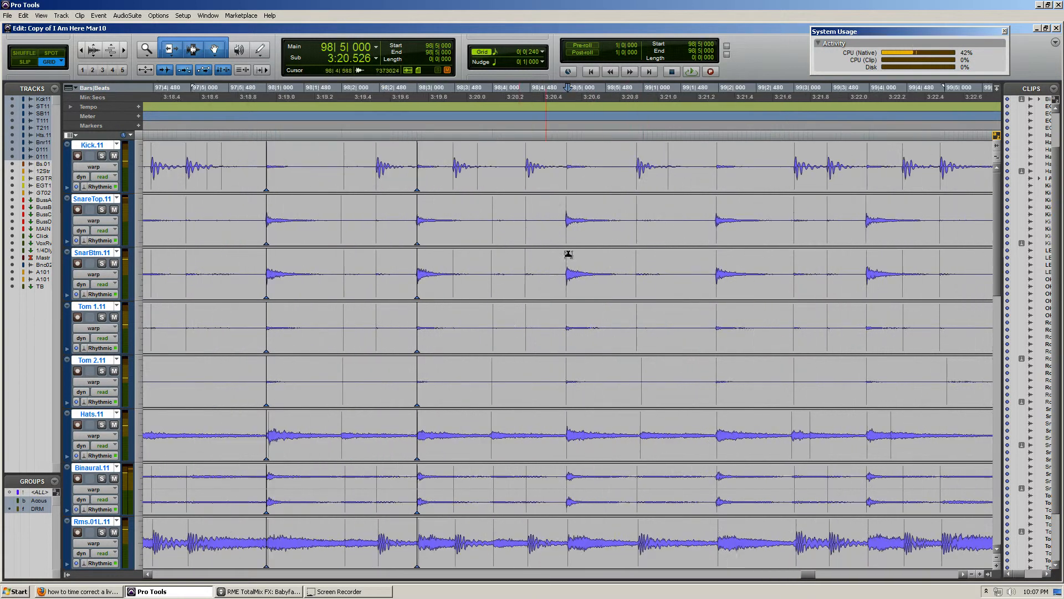
left_click(567, 235)
left_click(721, 237)
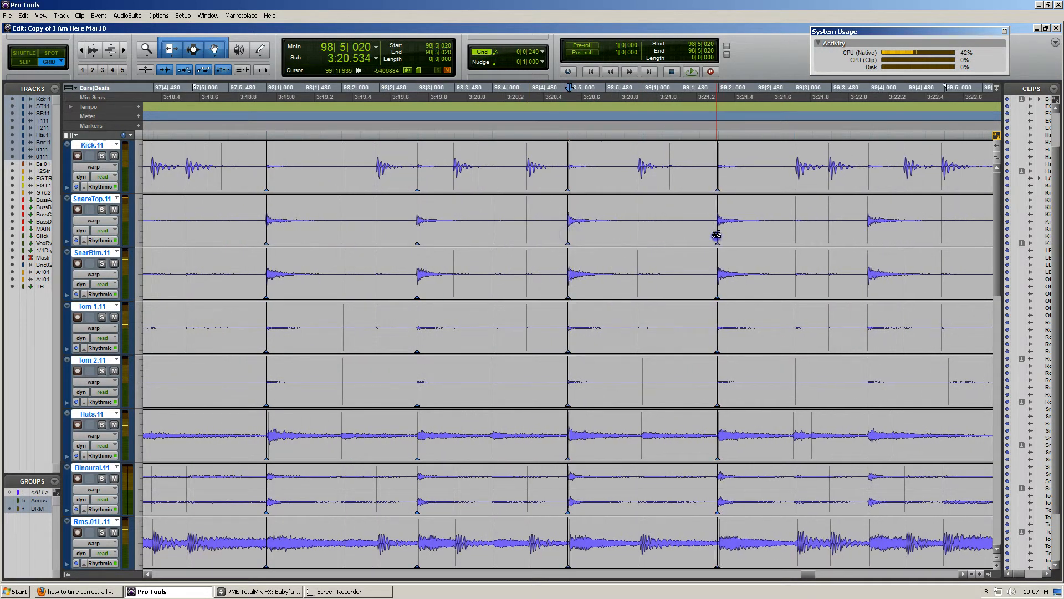
Warp the following three snare hits onto 99|4|000, 100|1|000 and 100|3|000, using only one warp marker per hit on each track
scroll(787, 237, "right", 1)
left_click(729, 238)
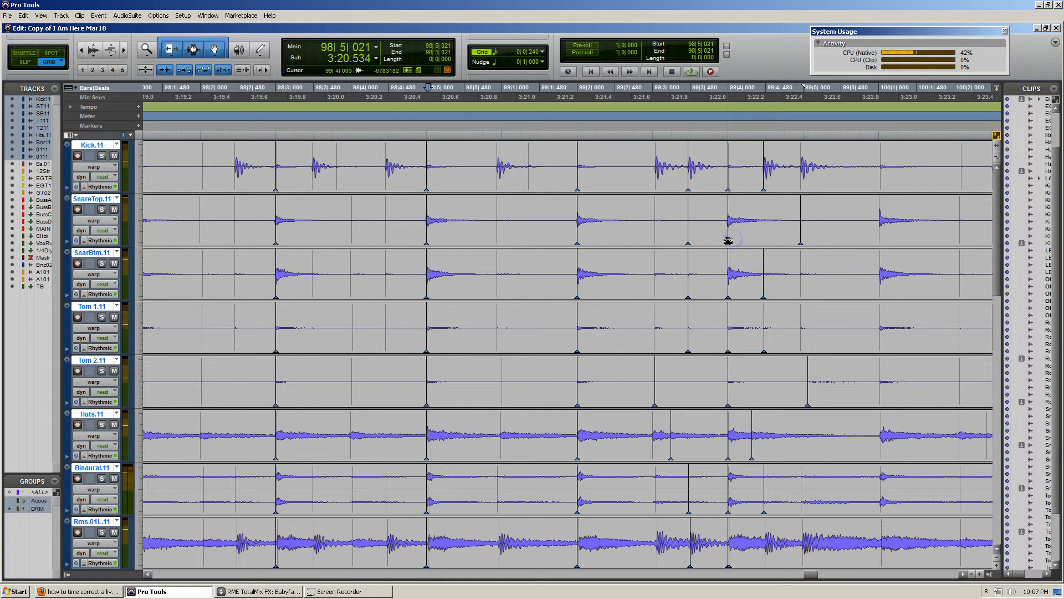
key("ctrl+z")
double_click(729, 239)
scroll(729, 240, "right", 3)
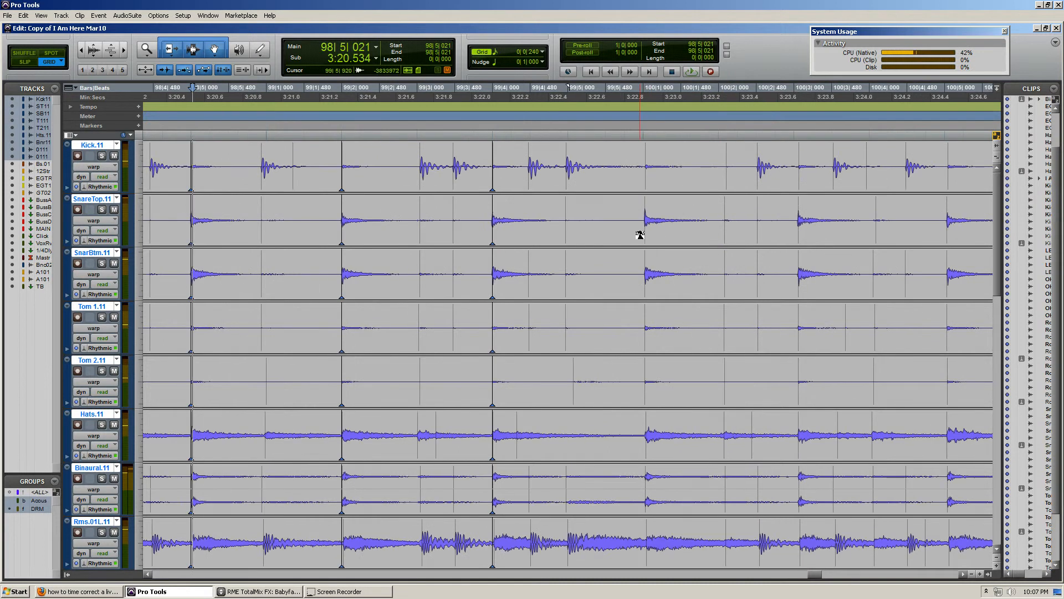
left_click_drag(645, 234, 652, 234)
left_click_drag(797, 231, 802, 230)
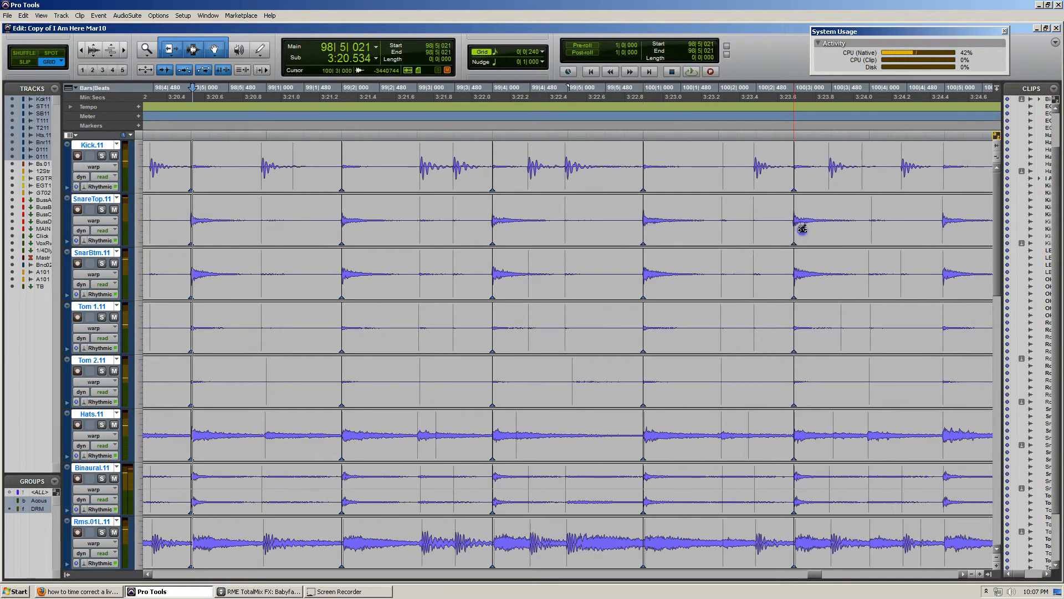
Warp the snare hits that follow onto 100|5|000, 101|2|000, 101|4|000 and 102|2|000 across the drum group
scroll(783, 258, "right", 2)
left_click_drag(708, 229, 715, 229)
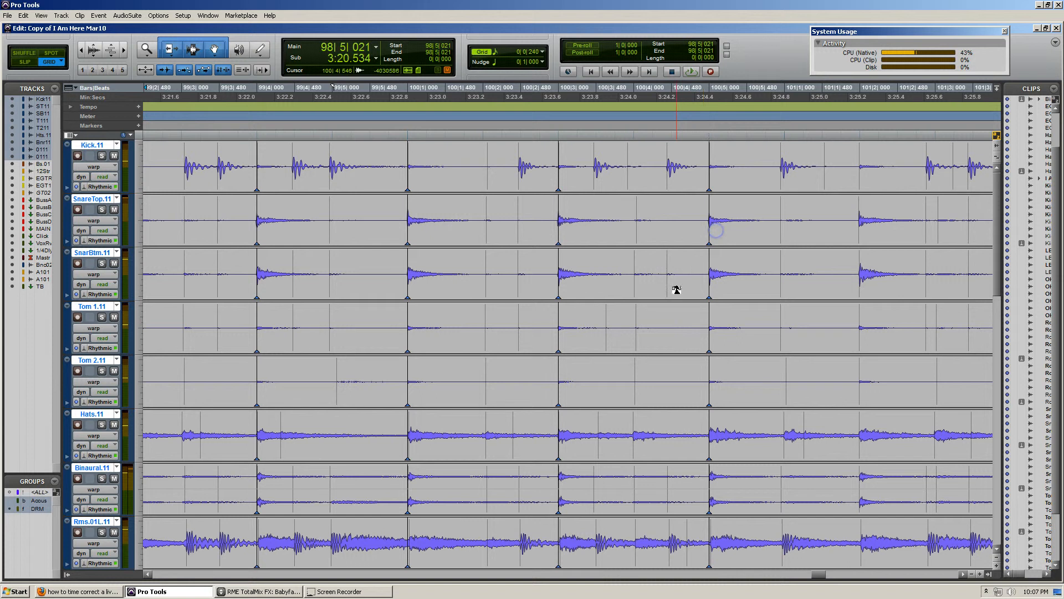
scroll(677, 290, "right", 2)
left_click_drag(623, 232, 584, 230)
scroll(690, 251, "right", 2)
scroll(582, 221, "right", 1)
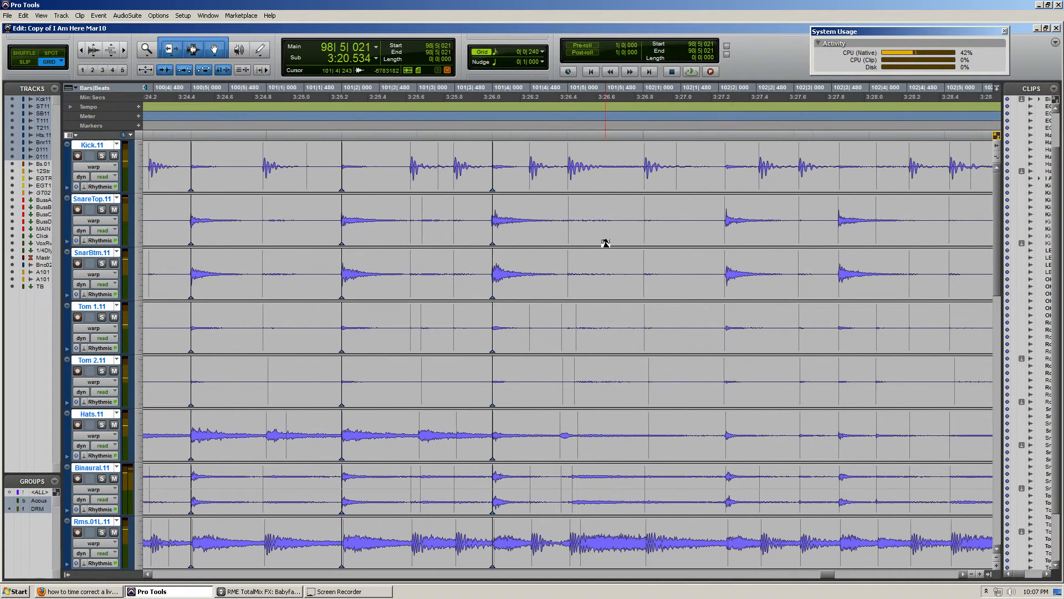
left_click_drag(724, 229, 712, 232)
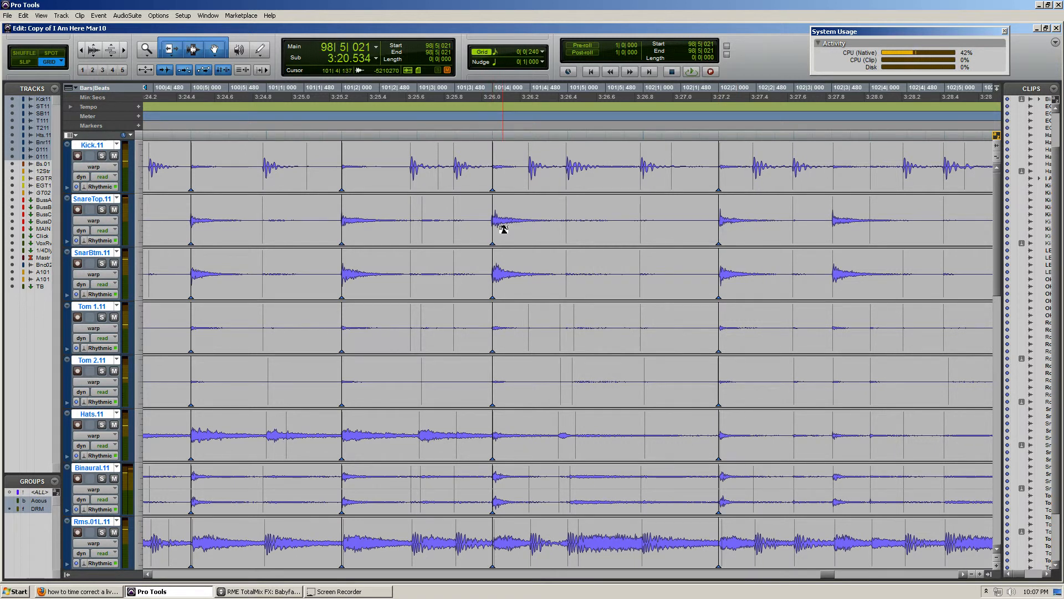
Try an individual warp with neighbouring transient markers on the snare hit near 106|2|000, and test an extra marker on the preceding kick
scroll(518, 238, "right", 10)
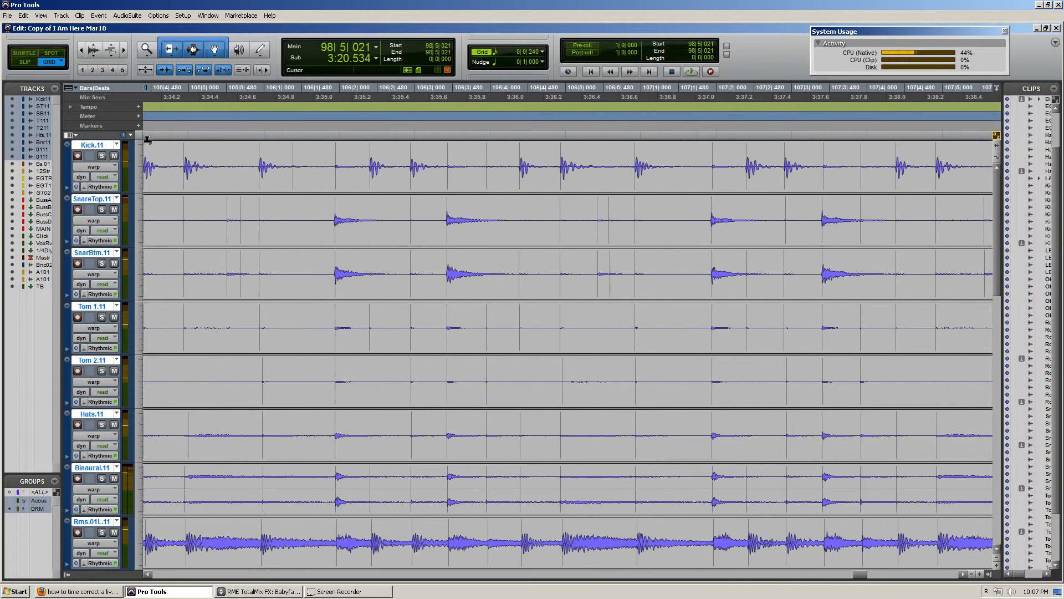
left_click(372, 221)
key("t")
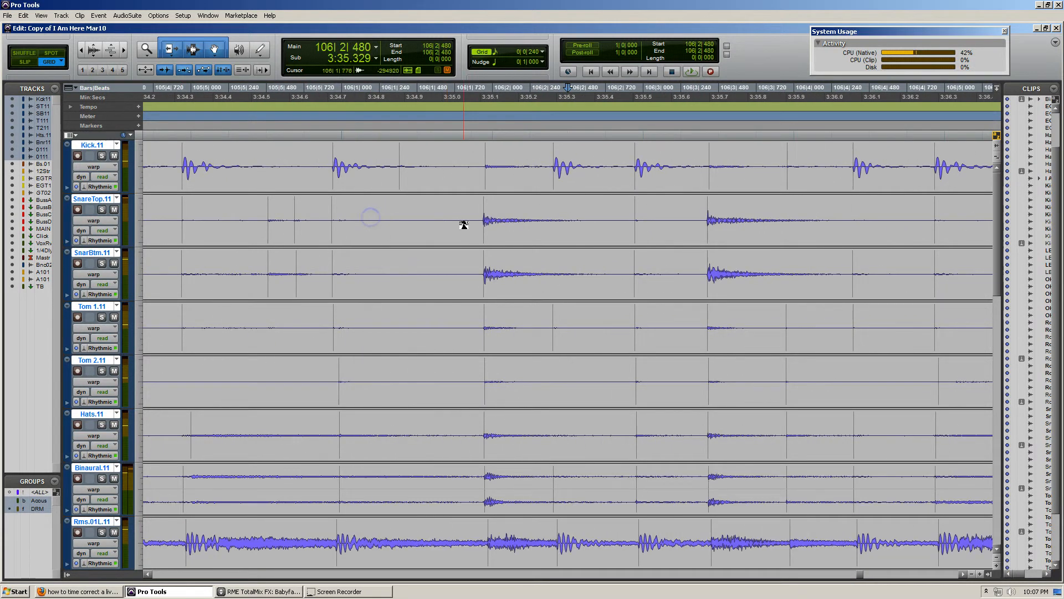
key("r")
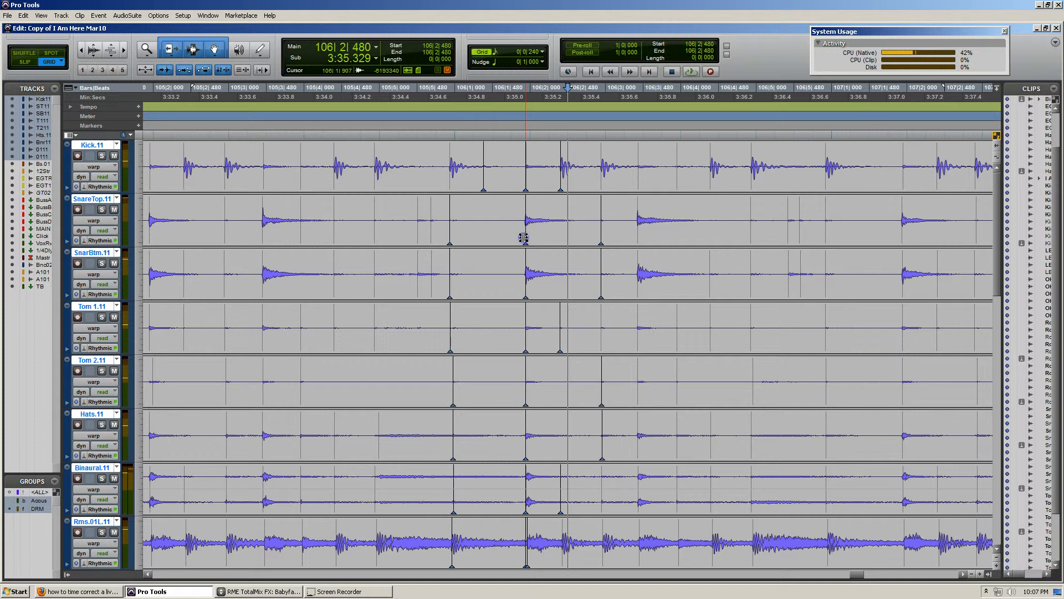
left_click(532, 231)
key("t")
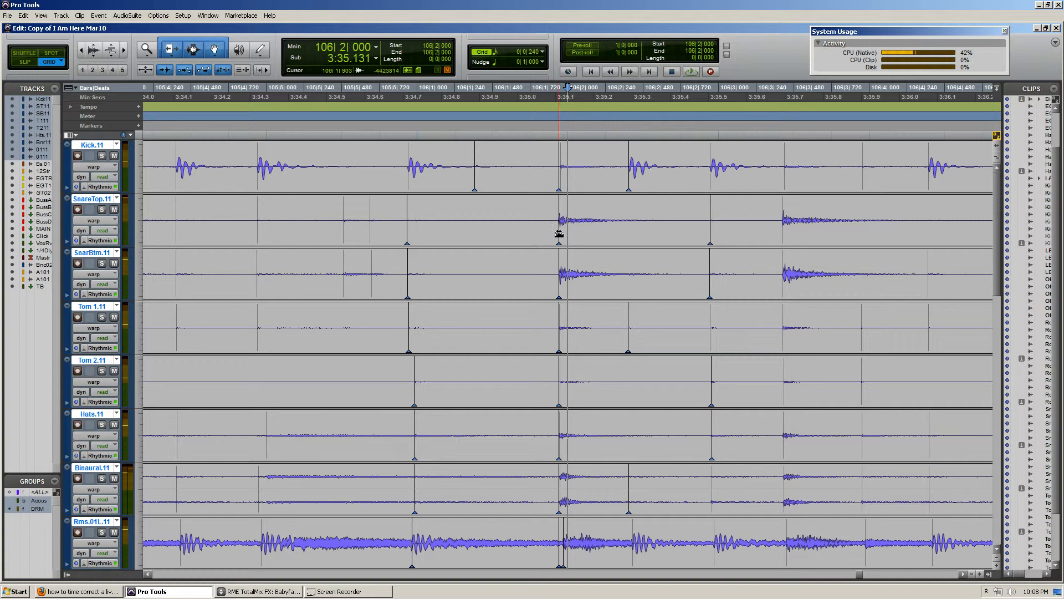
left_click(405, 237)
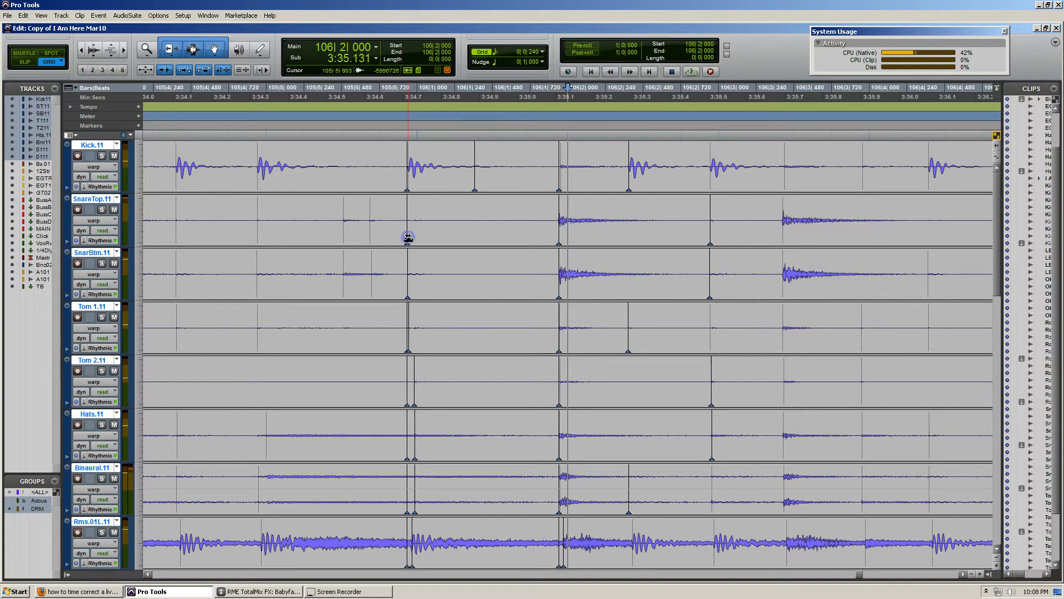
key("ctrl+z")
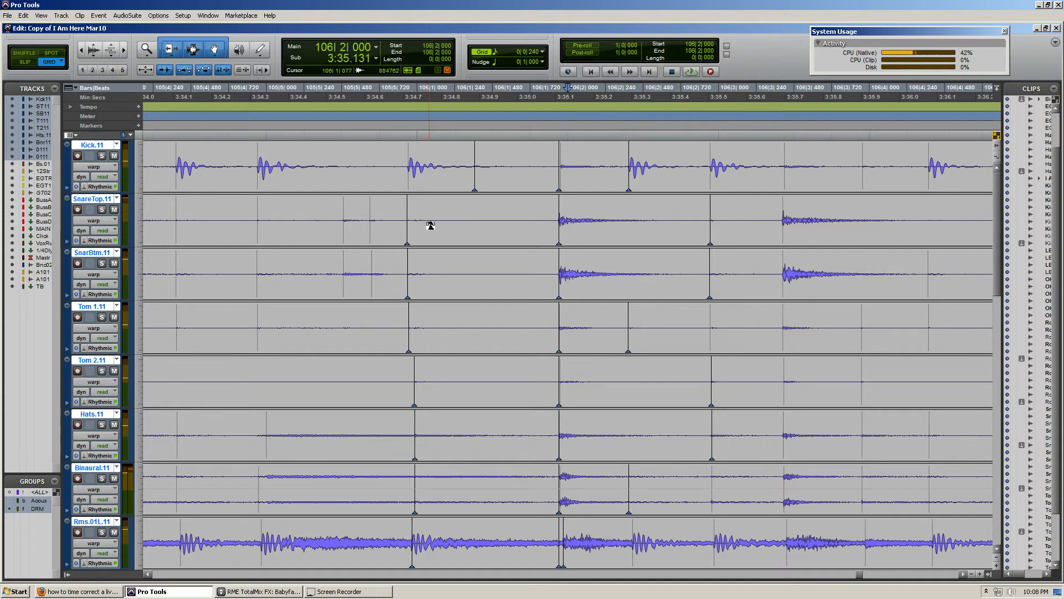
Select the audio from 106|1|000 to 106|2|000, and only from 106|1|480 to 106|2|000, to compare the stretched ranges
left_click(412, 214)
left_click_drag(451, 214, 557, 220)
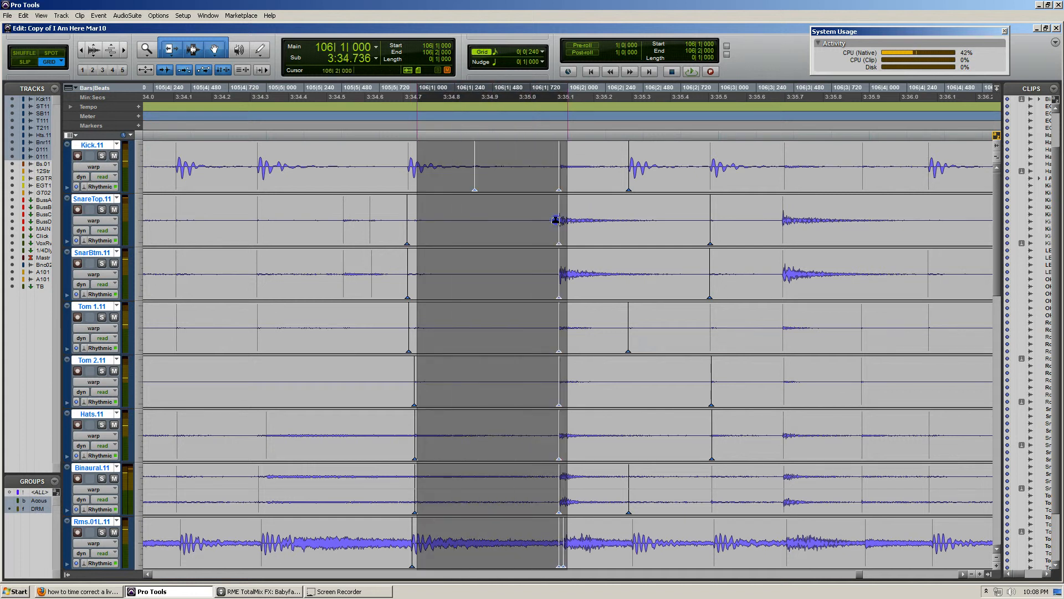
left_click(489, 160)
left_click_drag(489, 160, 564, 161)
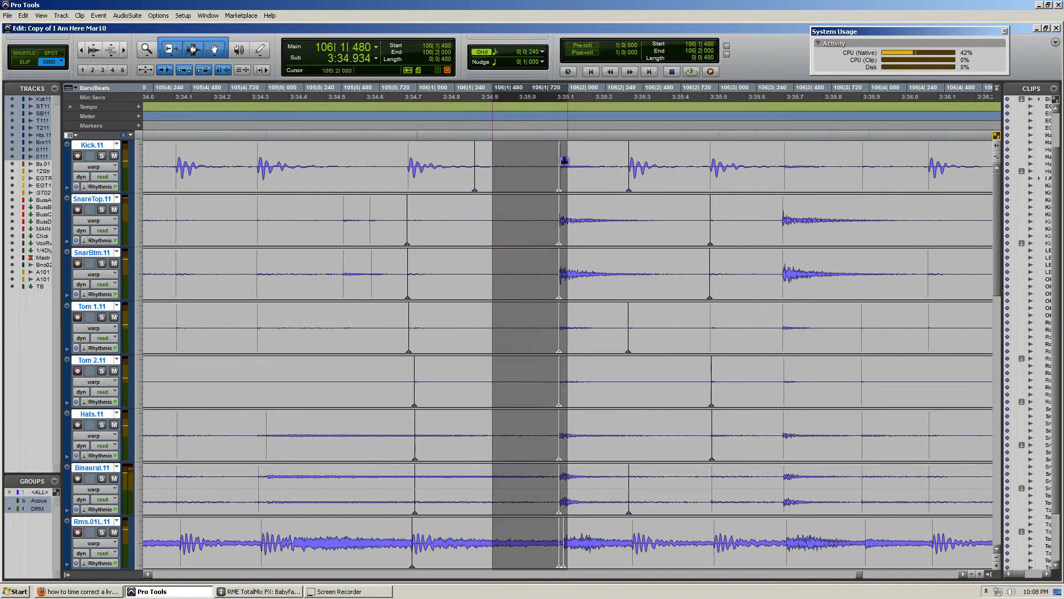
left_click(494, 162)
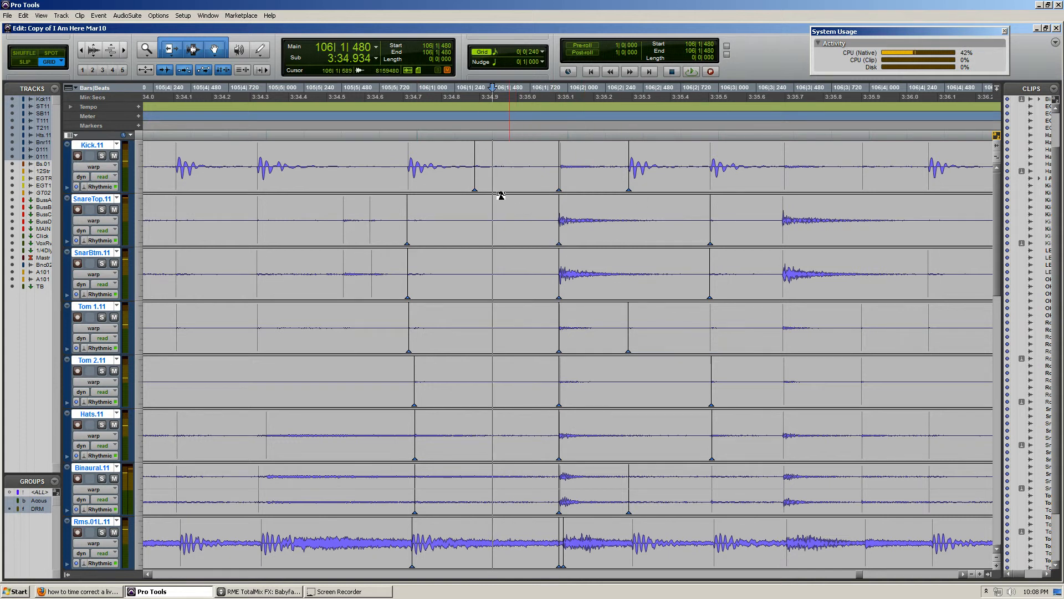
Remove the trial warp markers around the snare hit near 106|2|000 from all drum tracks, including the room tracks
key("Tab")
key("Tab")
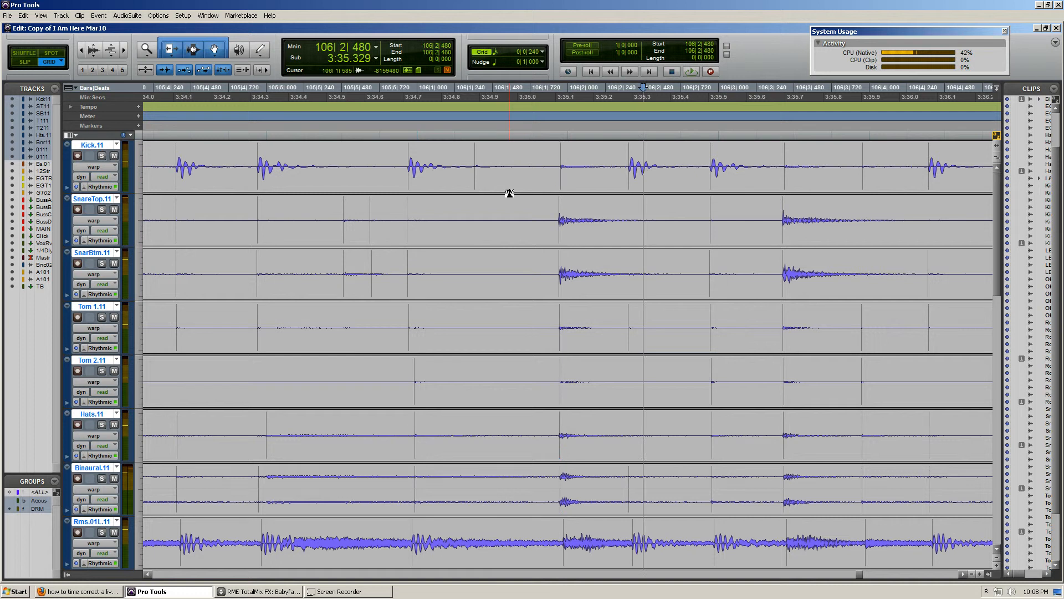
scroll(355, 383, "down", 3)
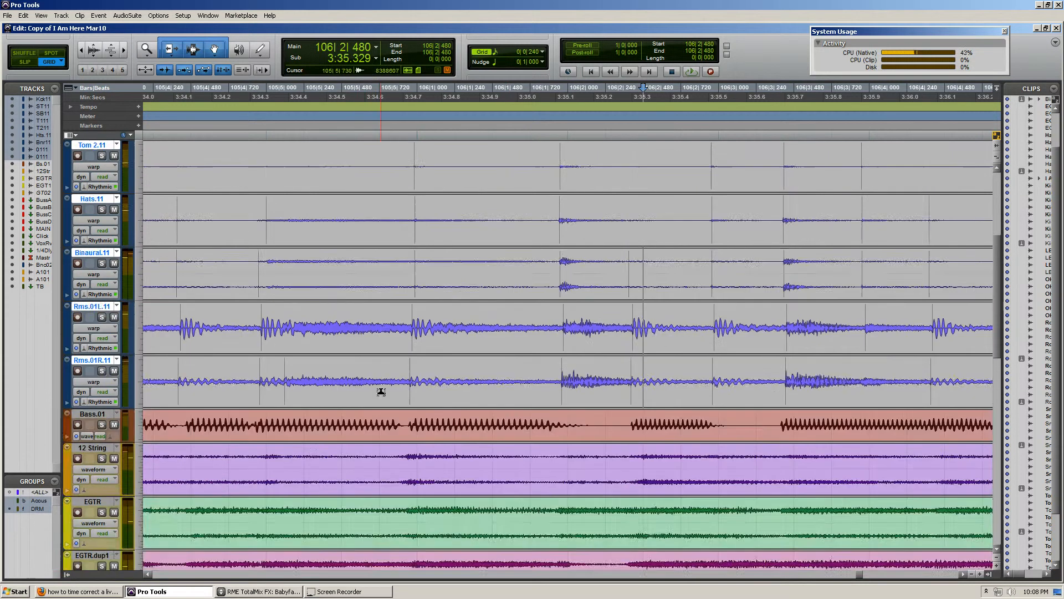
scroll(387, 394, "up", 3)
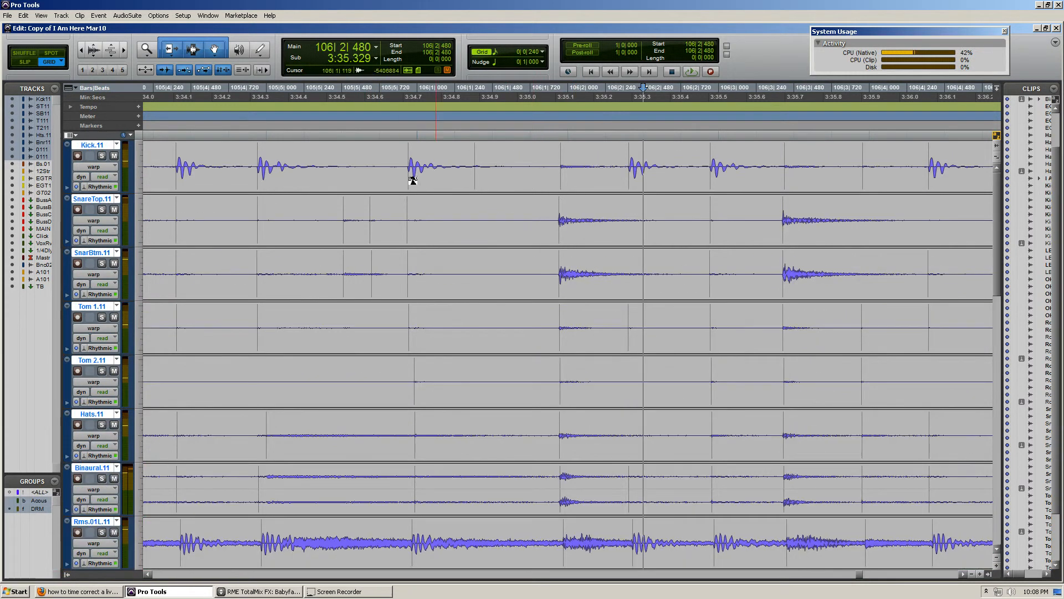
key("ctrl+bracketleft")
key("ctrl+bracketleft")
key("ctrl+bracketleft")
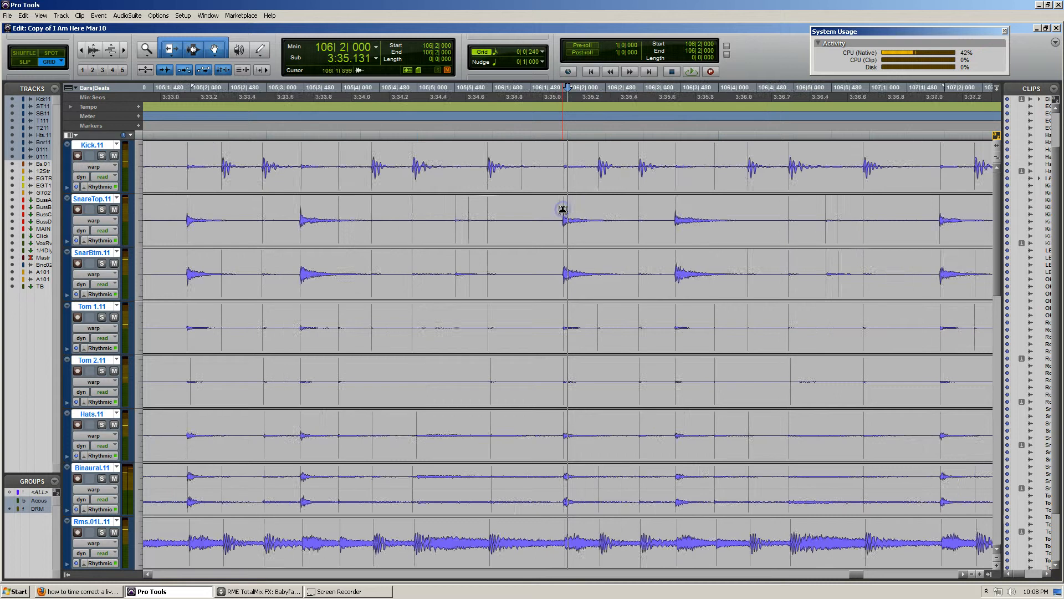
Go back from bar 106 and examine the warped drum hits from the bar 89 fill through bar 96
key("ctrl+bracketleft")
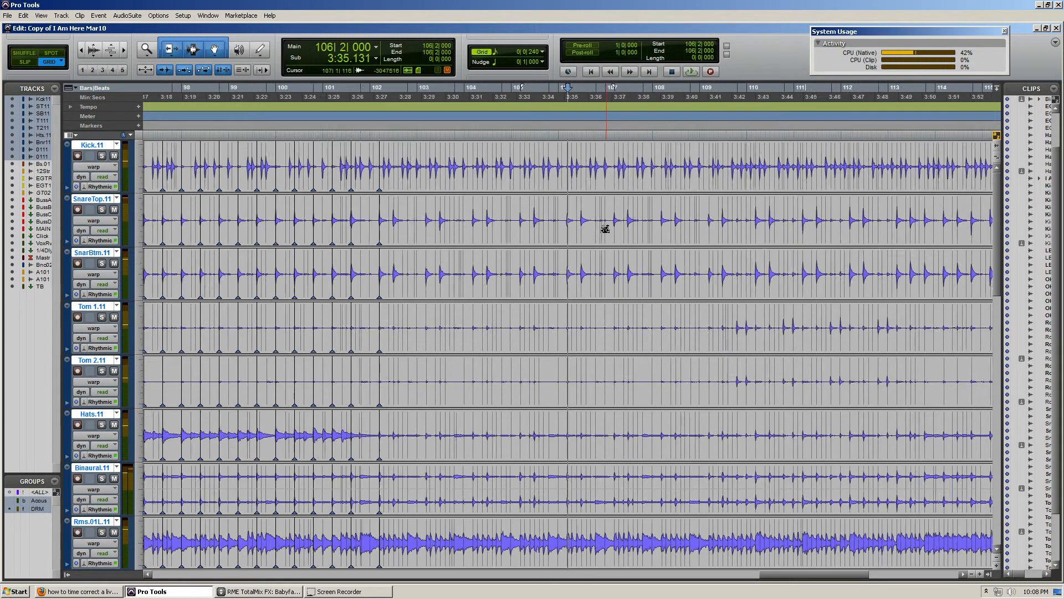
scroll(445, 250, "left", 1)
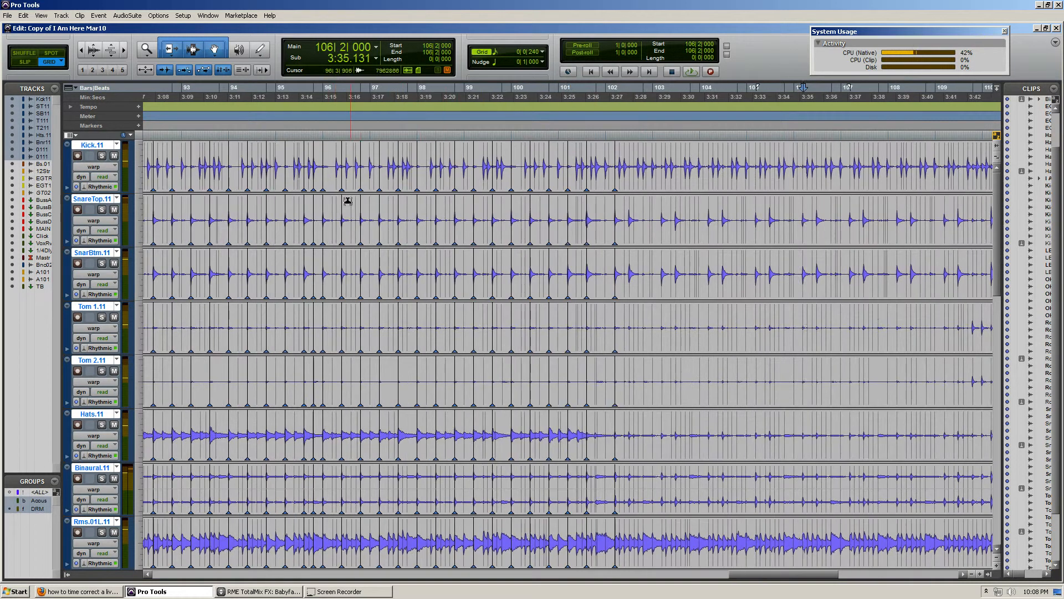
left_click(335, 208)
key("ctrl+bracketleft")
left_click(316, 206)
key("ctrl+bracketright")
key("ctrl+bracketright")
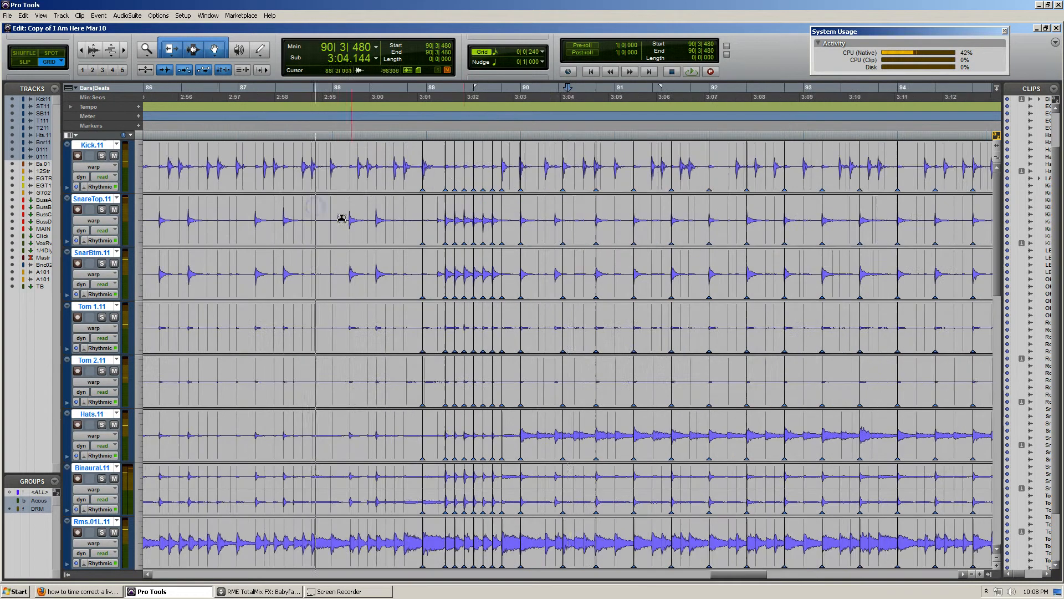
scroll(535, 209, "right", 2)
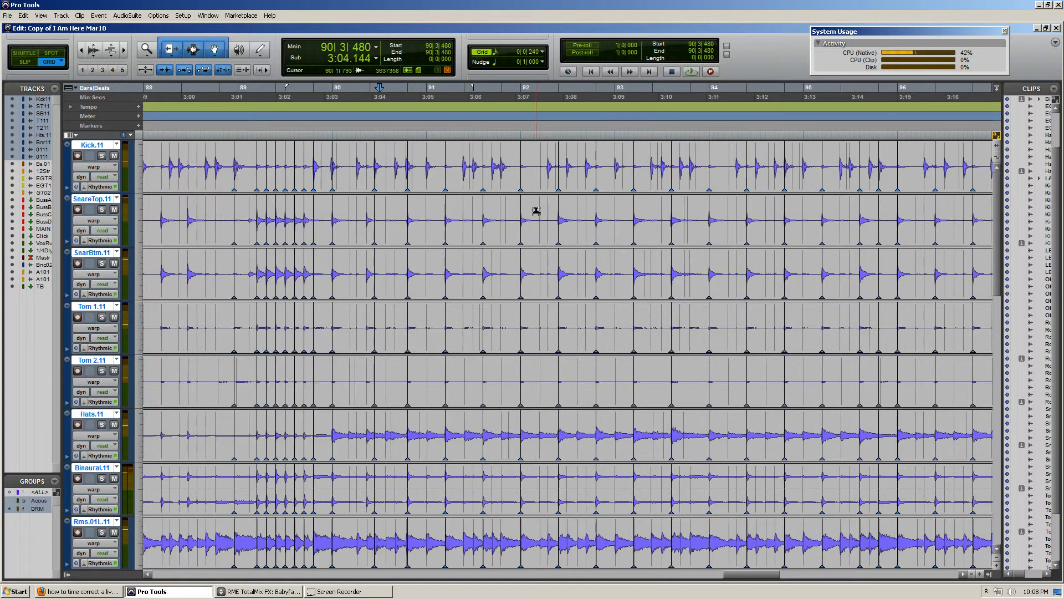
Examine the kick hits between the warped snare hits in bars 92 to 94 across the drum tracks, including the room tracks
left_click(578, 269)
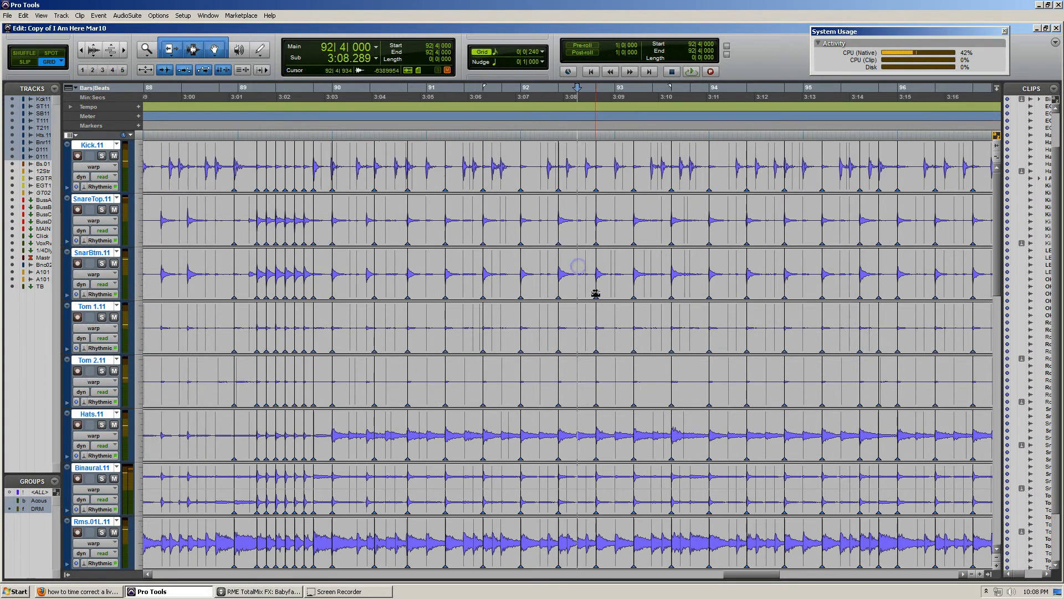
key("ctrl+bracketright")
key("ctrl+bracketright")
key("ctrl+bracketright")
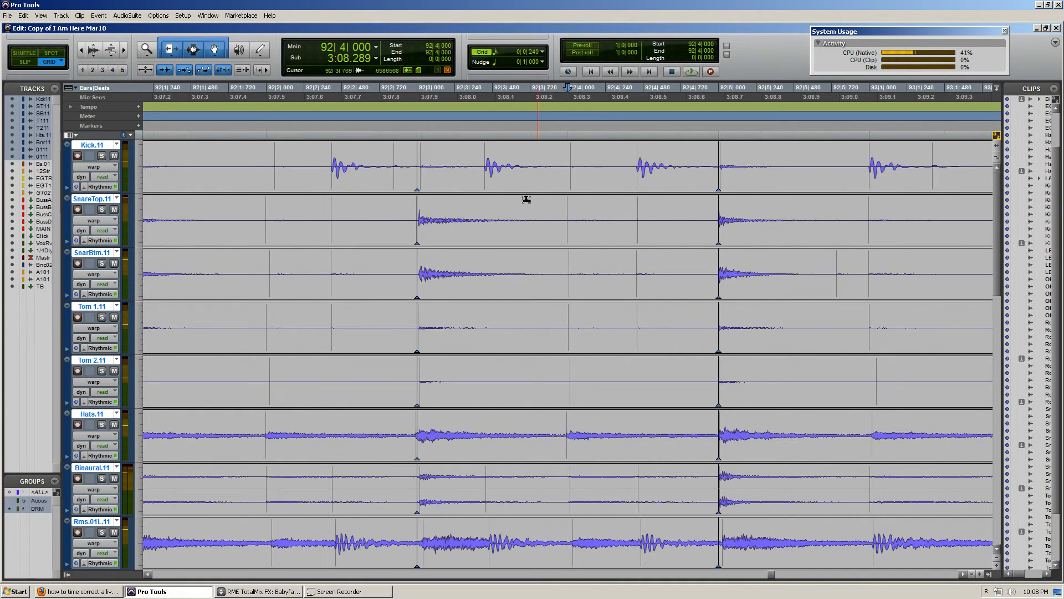
scroll(610, 216, "right", 2)
scroll(589, 207, "down", 2)
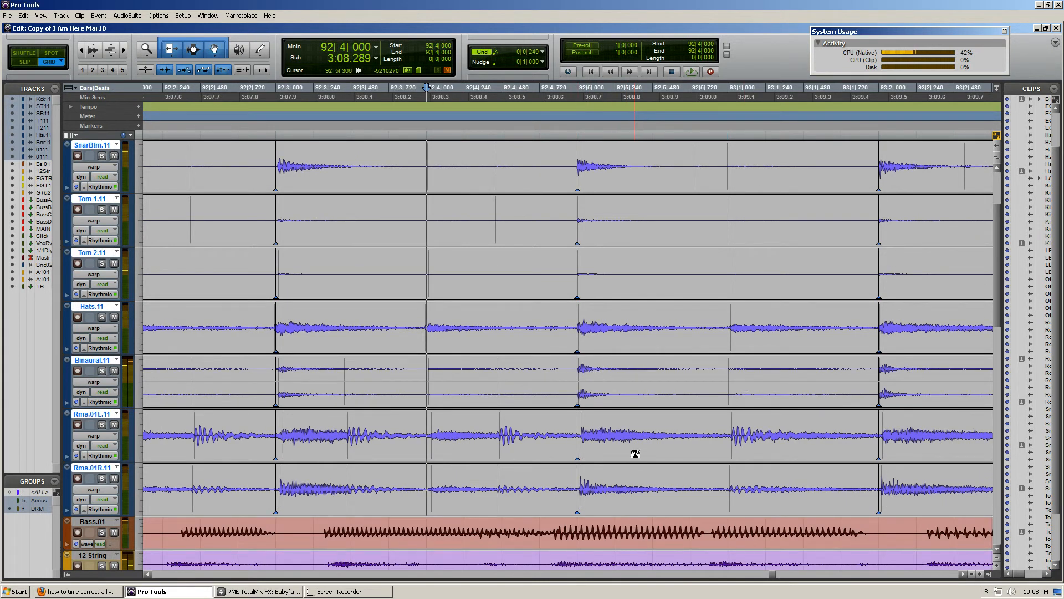
scroll(635, 453, "up", 2)
scroll(597, 254, "right", 8)
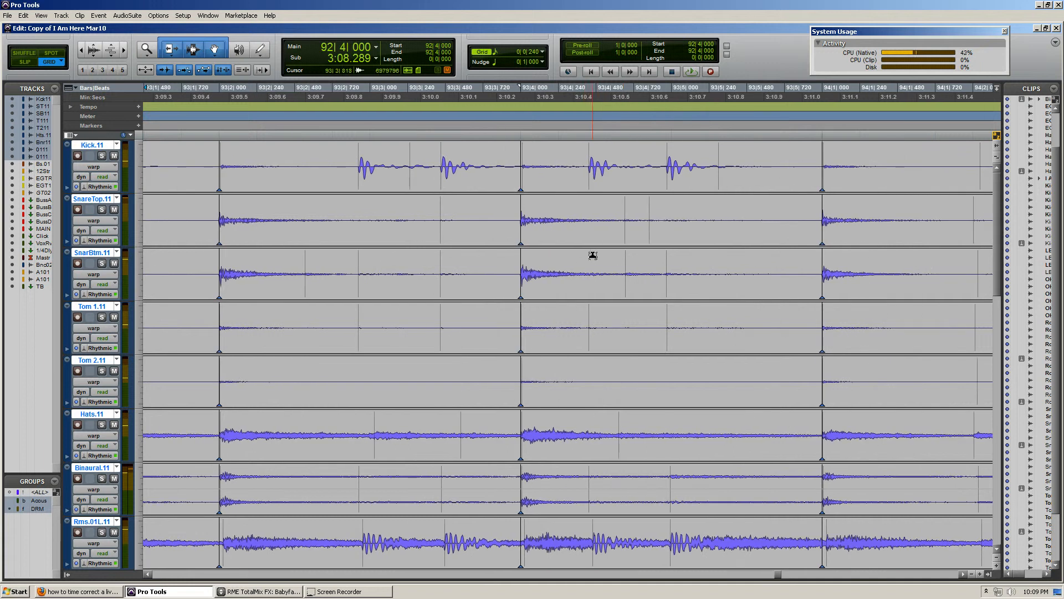
scroll(579, 272, "down", 1)
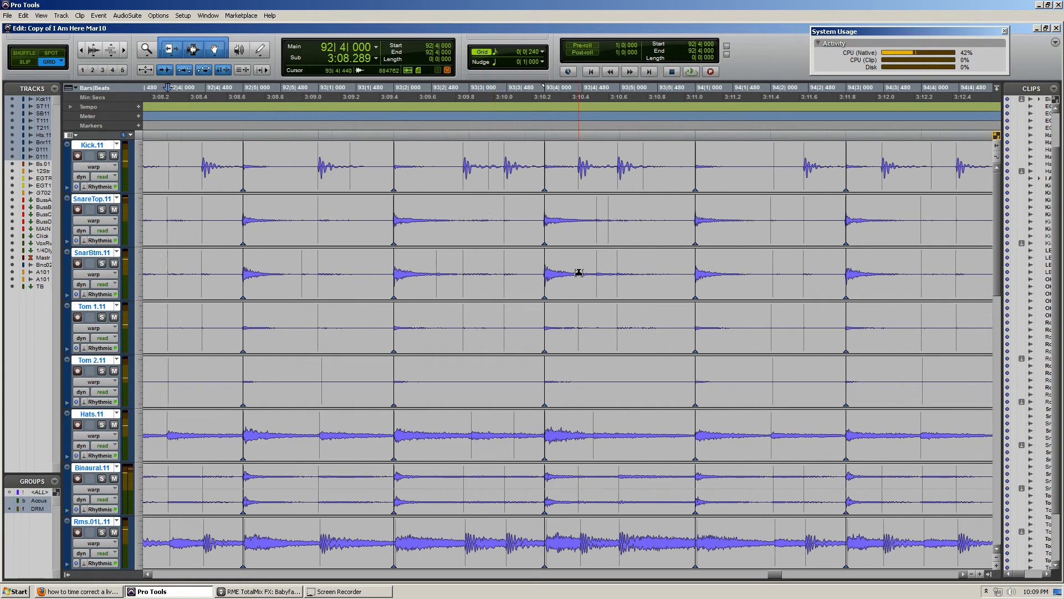
left_click(497, 232)
scroll(516, 221, "right", 2)
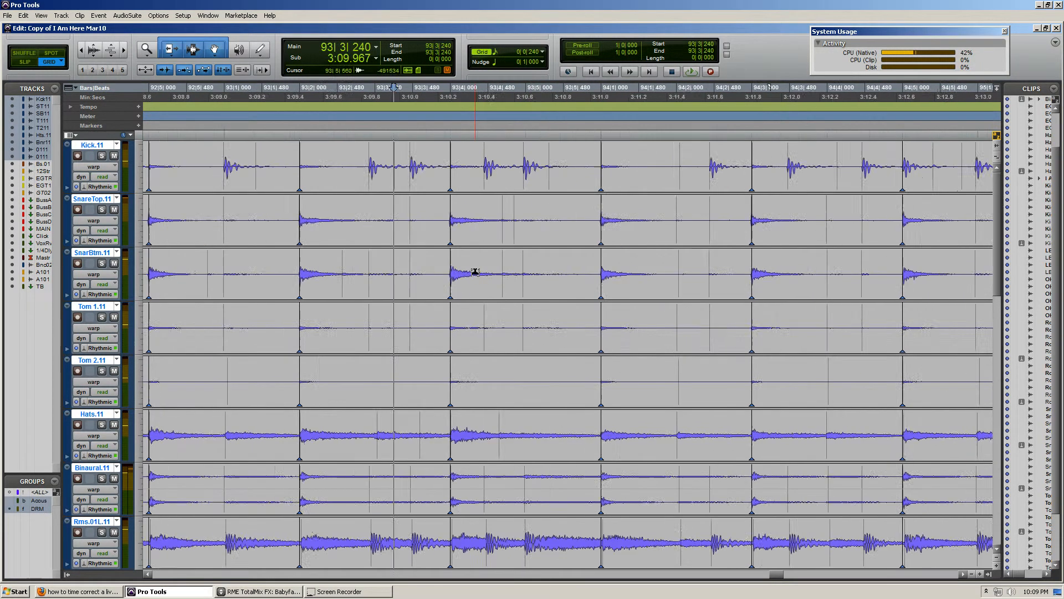
scroll(475, 272, "down", 2)
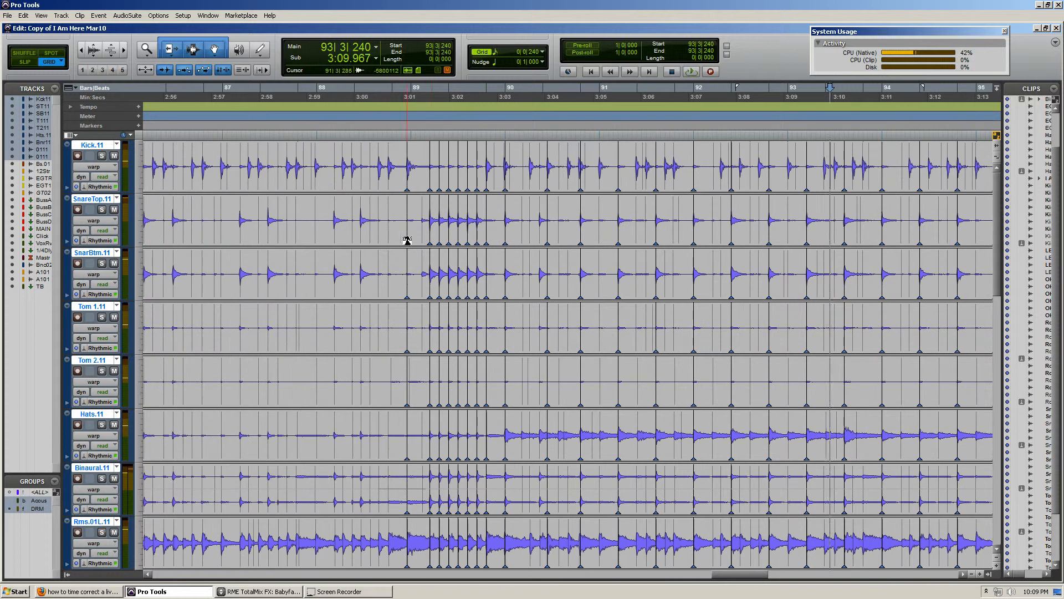
Examine the warped snare fill in bar 89 up close against the grid and within the surrounding bars
left_click(380, 207)
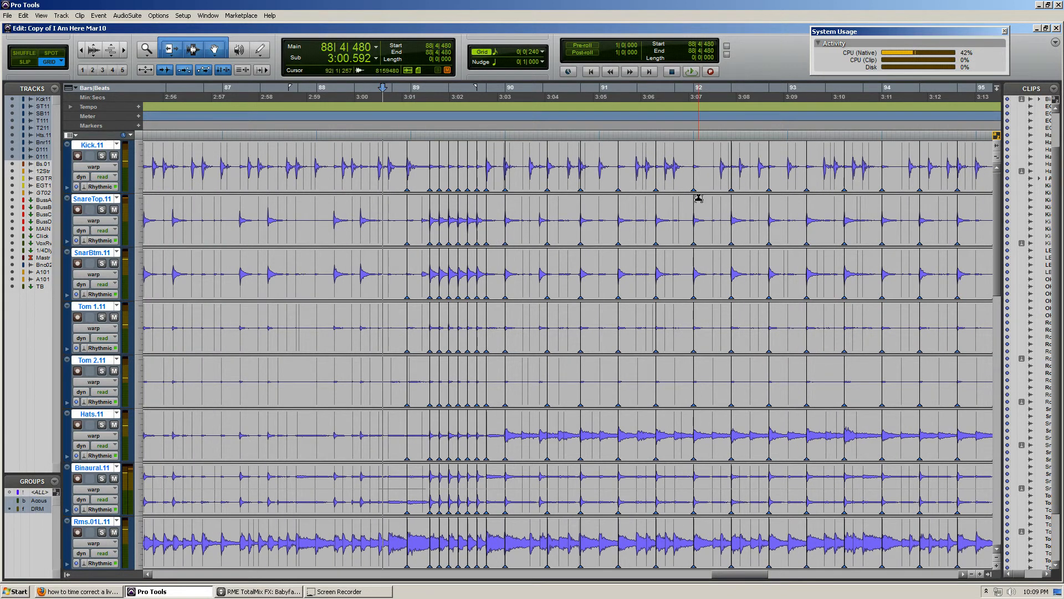
left_click(447, 168)
scroll(602, 242, "up", 2)
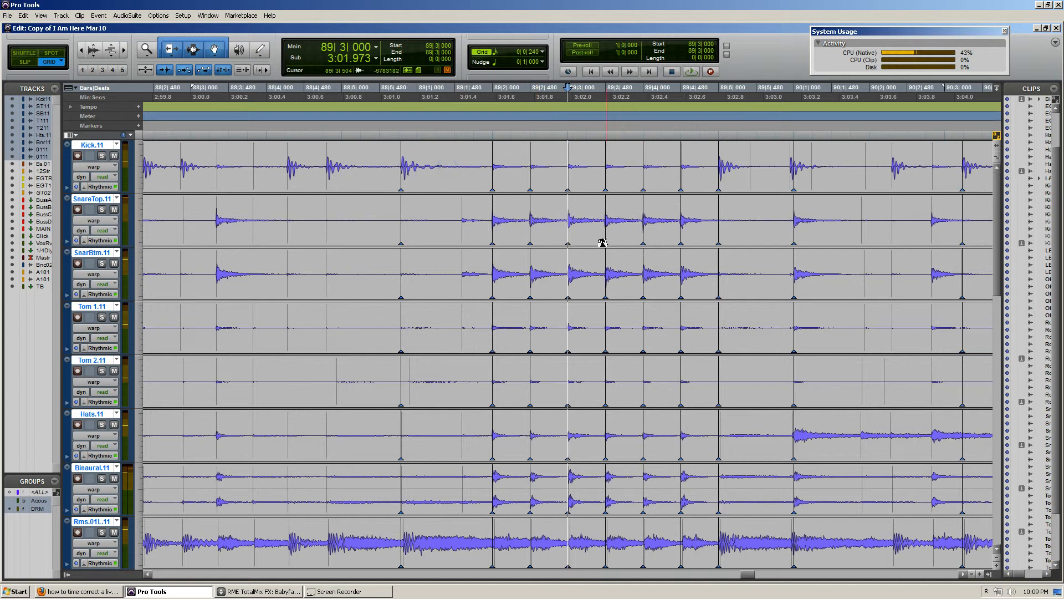
scroll(603, 242, "up", 1)
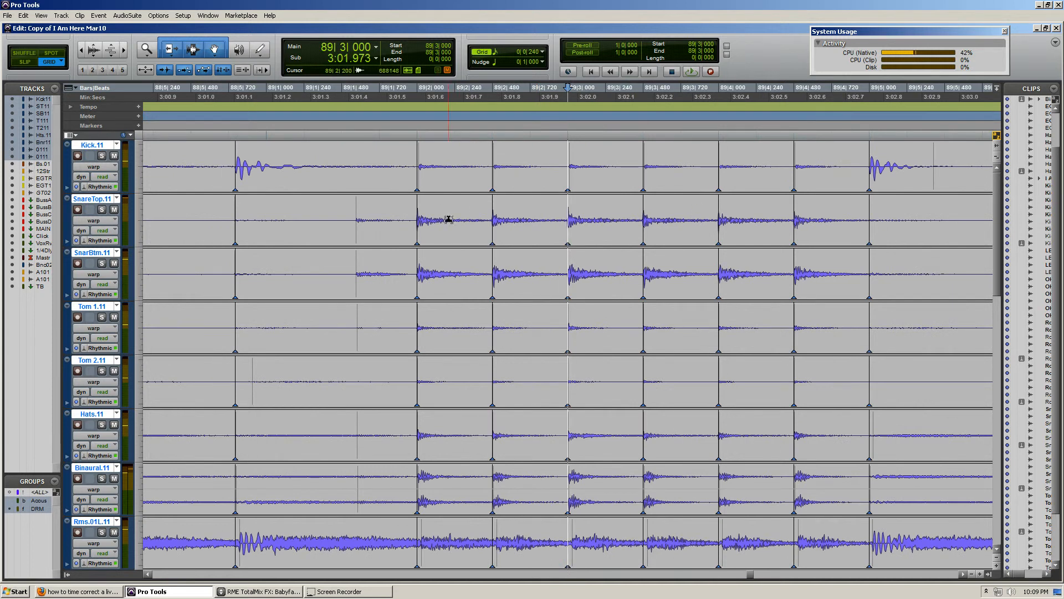
left_click(612, 201)
scroll(598, 208, "down", 3)
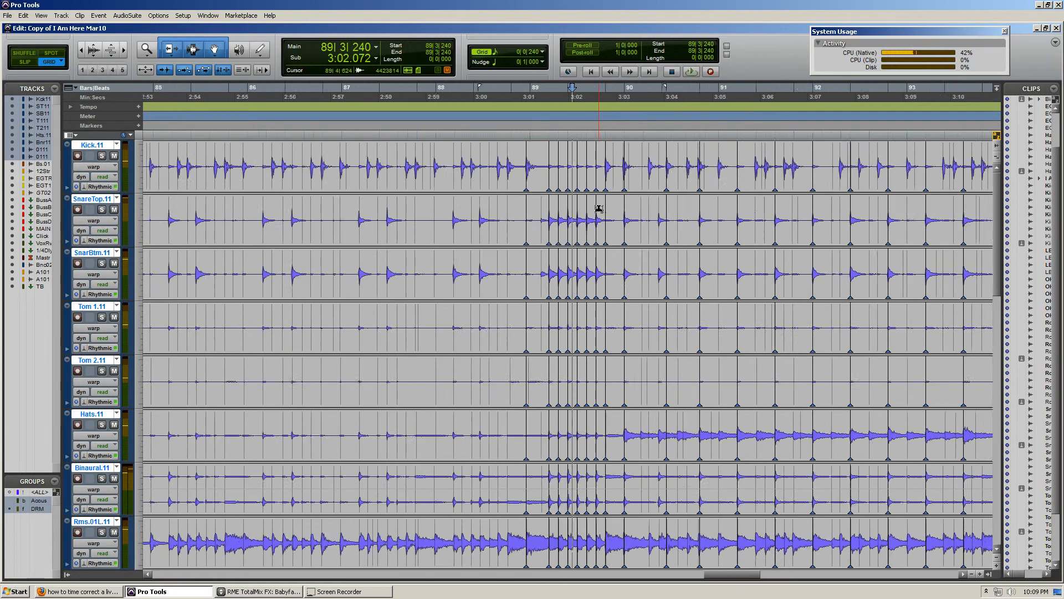
scroll(599, 208, "down", 1)
scroll(599, 209, "down", 1)
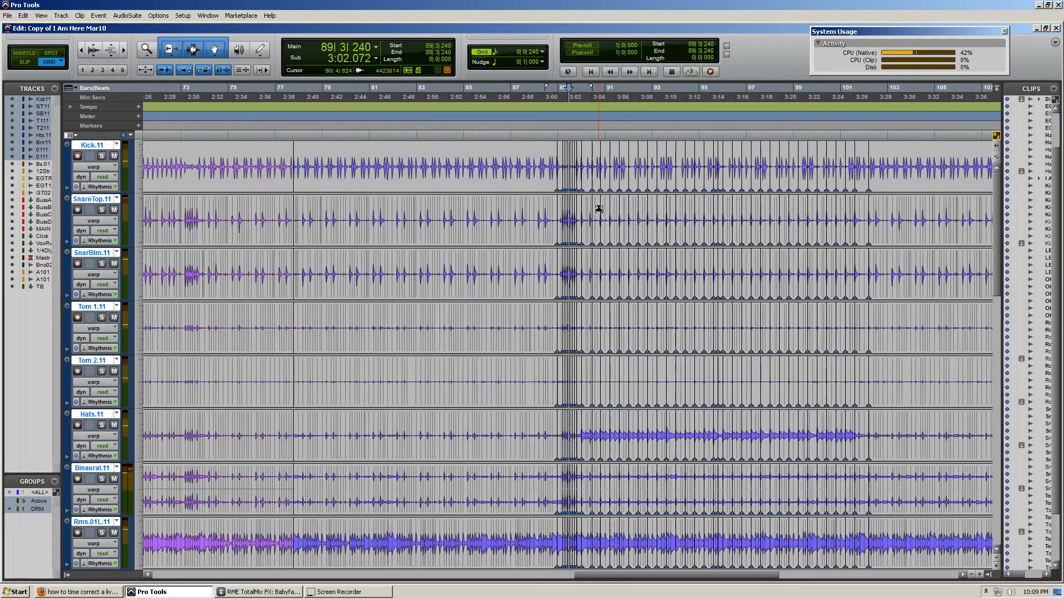
scroll(556, 221, "up", 3)
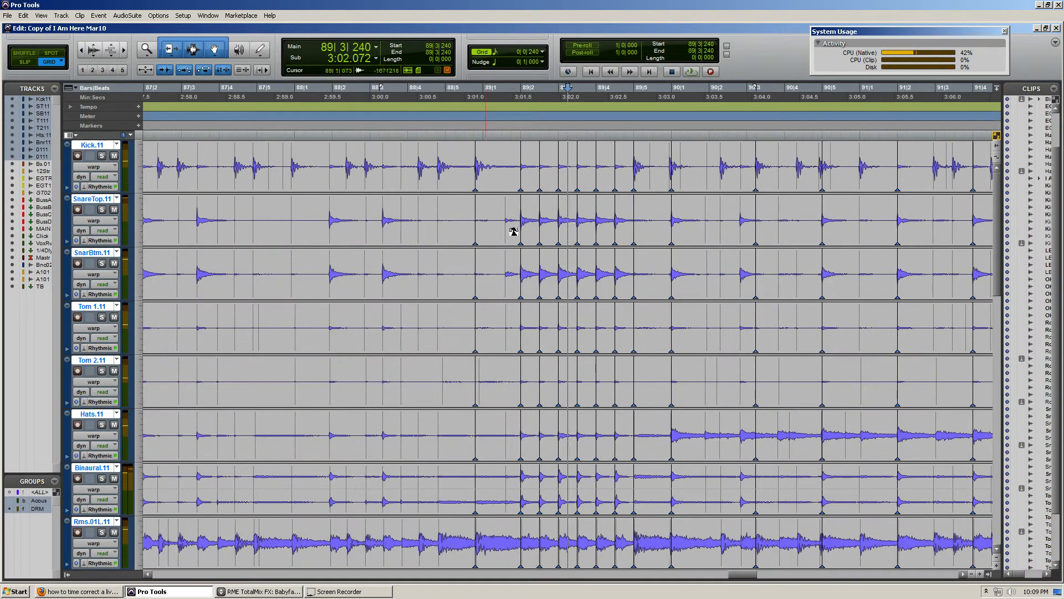
Try warping the unmarked snare hit near 88|2|000, ahead of the bar 89 fill, slightly later across the drum group
scroll(522, 249, "left", 2)
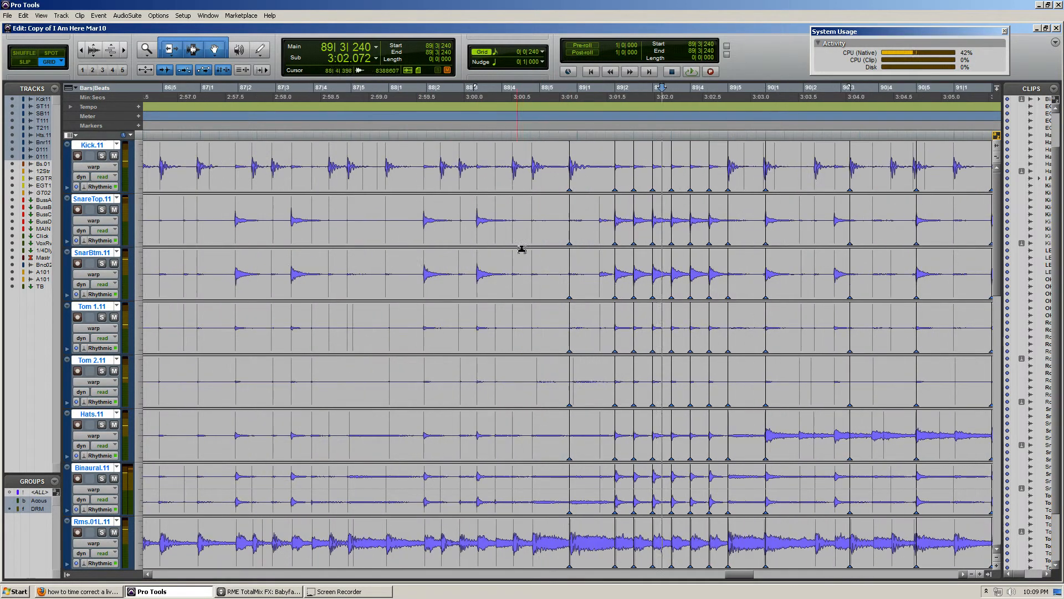
left_click_drag(423, 232, 426, 240)
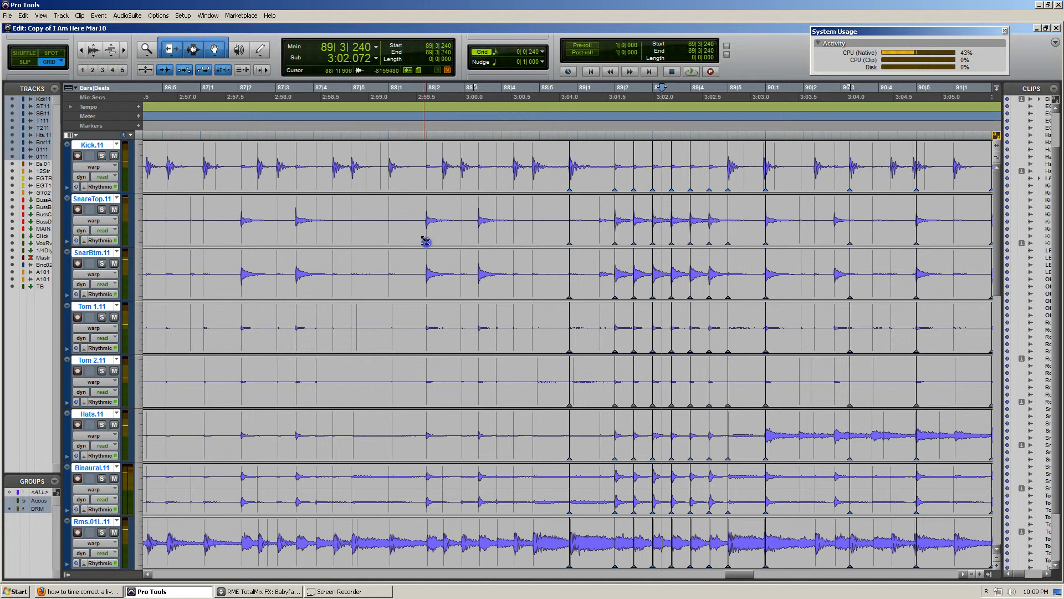
scroll(444, 264, "left", 4)
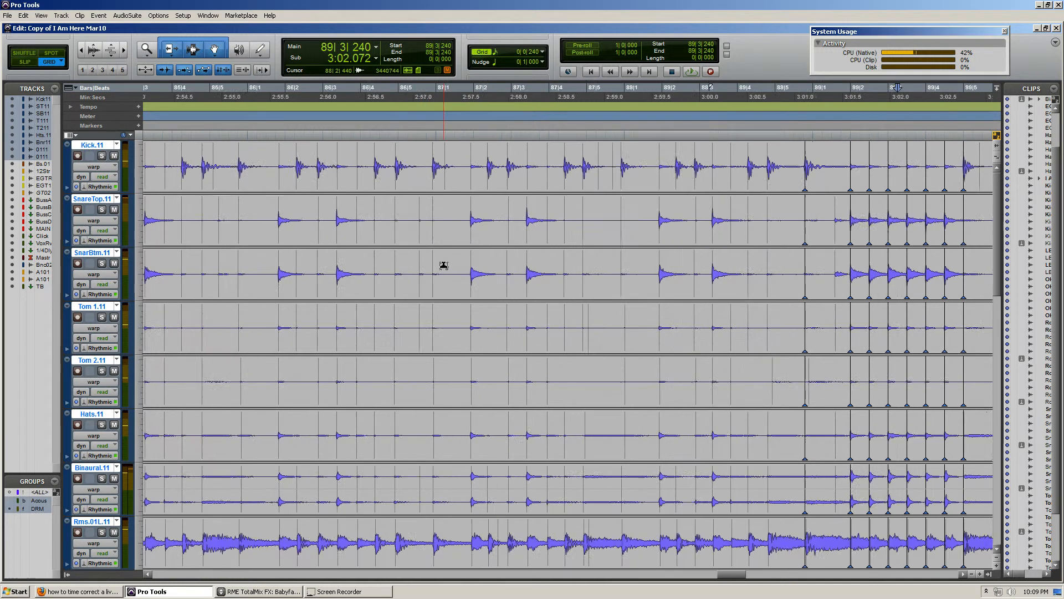
Compare the warped section of the drum clips with the unwarped audio before bar 89 and after bar 102
scroll(444, 265, "down", 4)
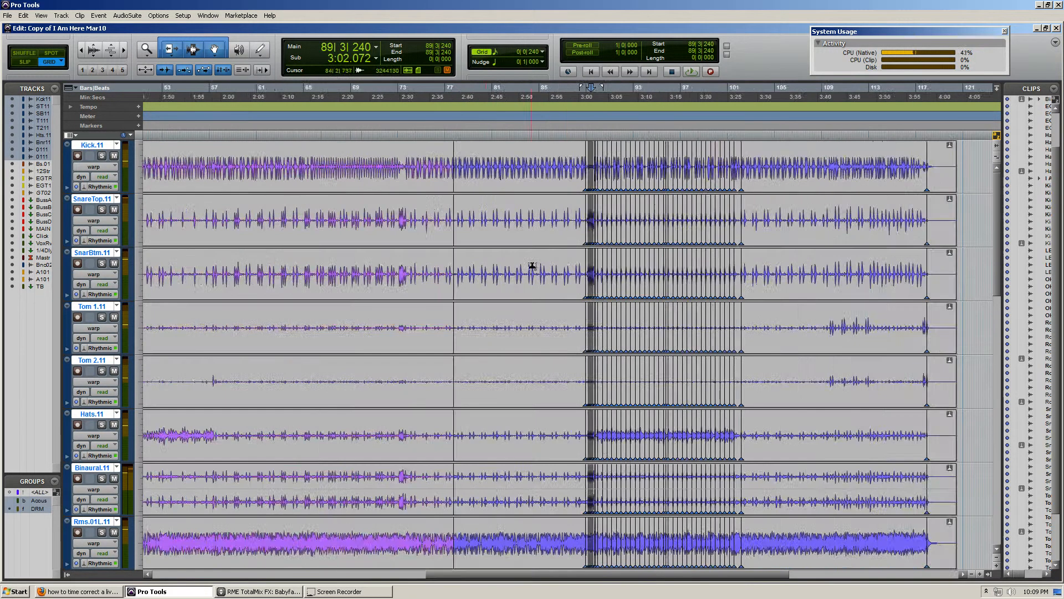
scroll(568, 260, "right", 4)
left_click(494, 209)
scroll(506, 266, "left", 10)
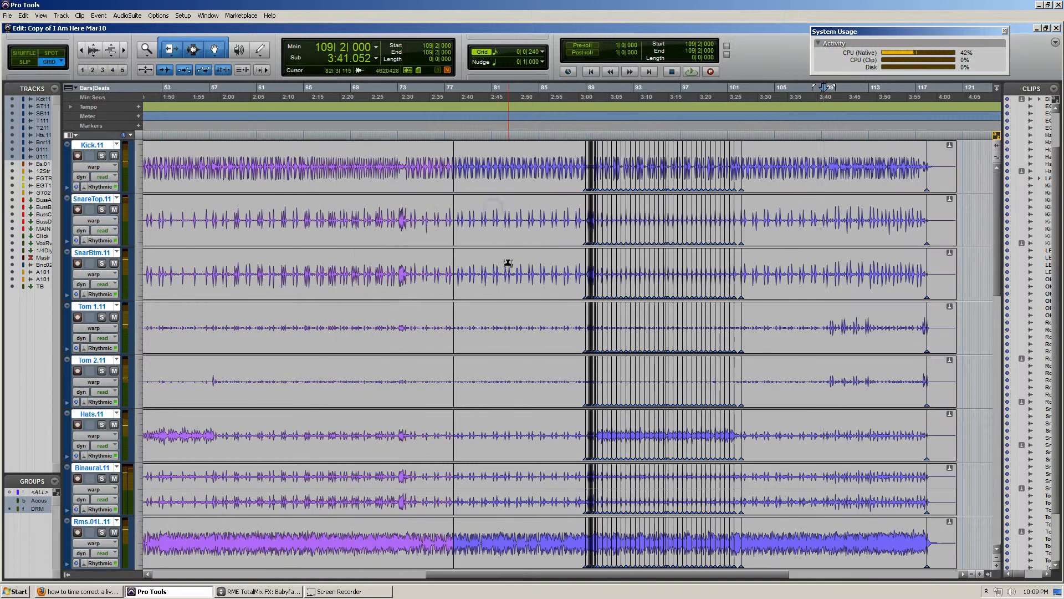
scroll(508, 288, "right", 7)
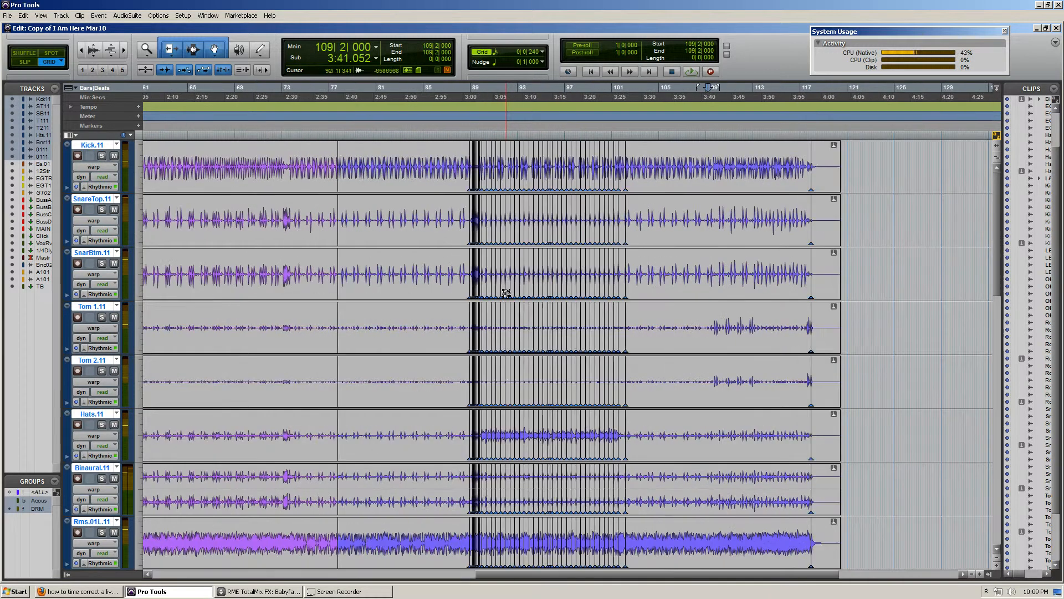
left_click(671, 218)
key("t")
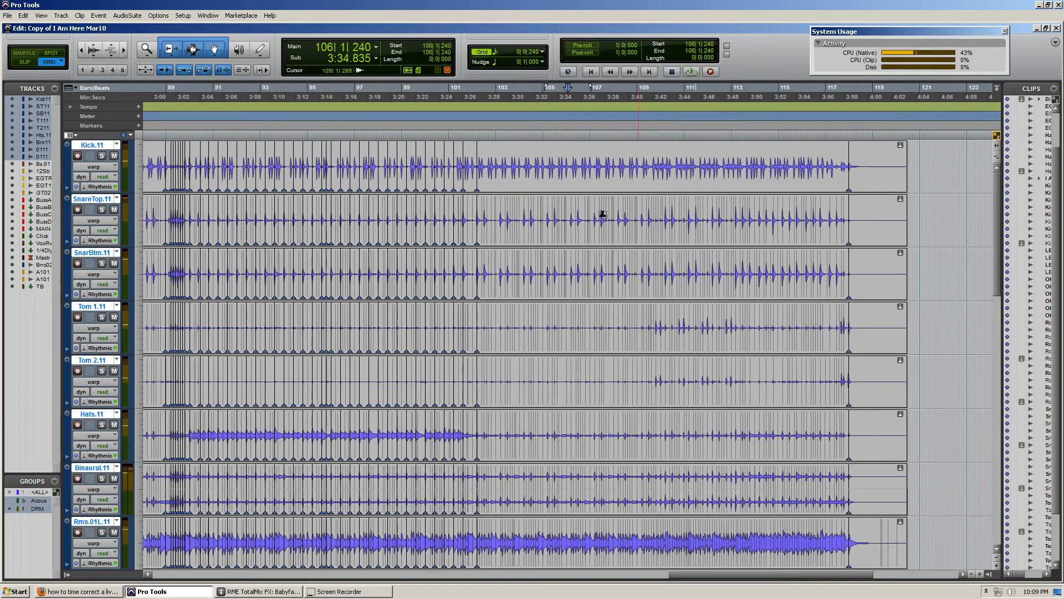
Examine the snare and kick hits in bars 101 to 106, around and beyond the last warp marker at 102|2|000
left_click(521, 209)
key("t")
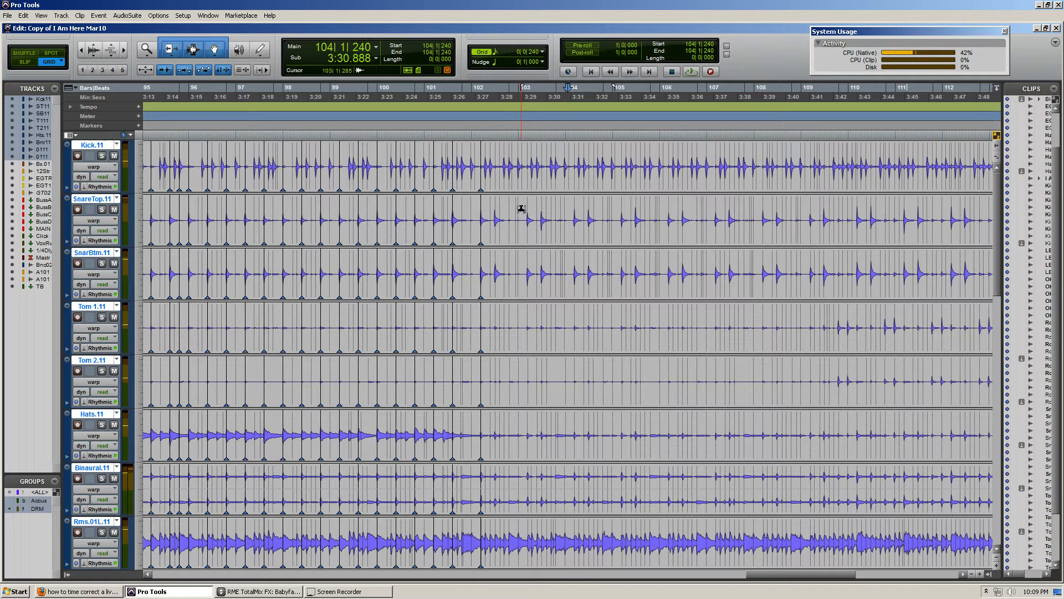
left_click(461, 200)
key("t")
key("t")
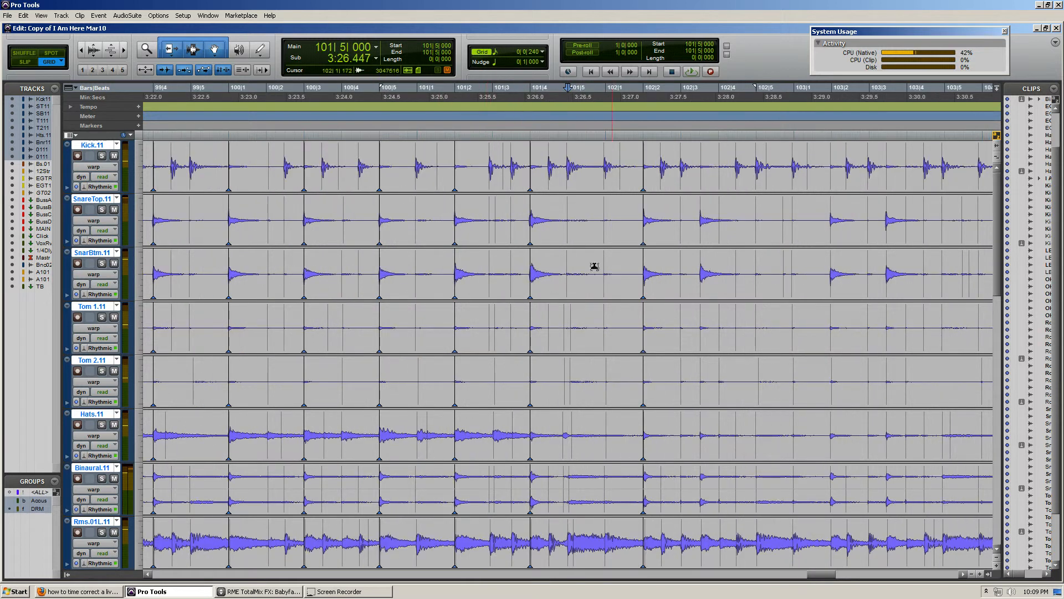
left_click(582, 208)
scroll(606, 209, "right", 3)
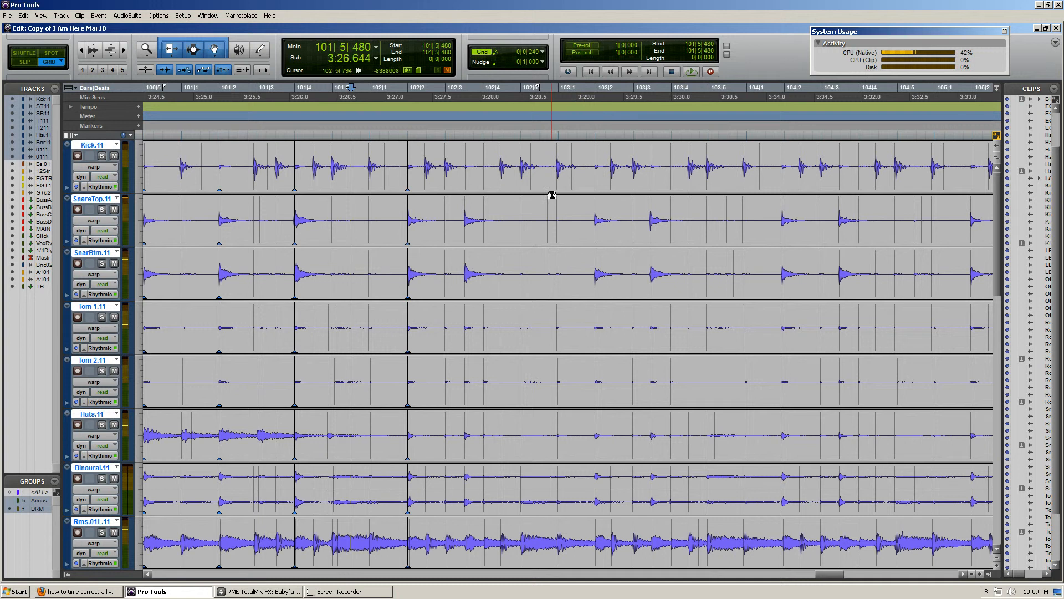
scroll(551, 195, "right", 3)
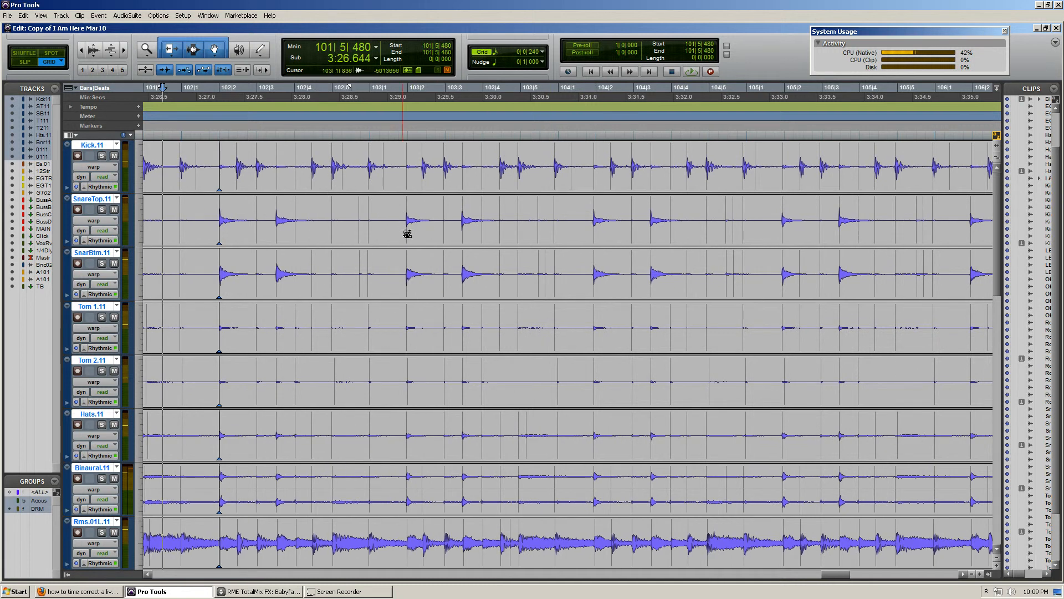
scroll(498, 220, "down", 1)
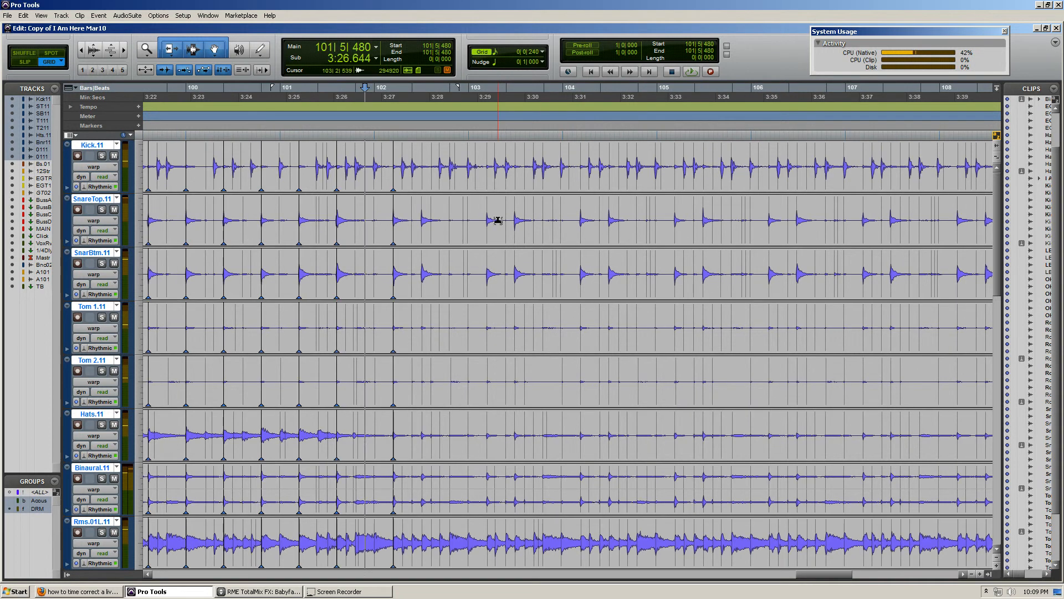
scroll(451, 202, "down", 2)
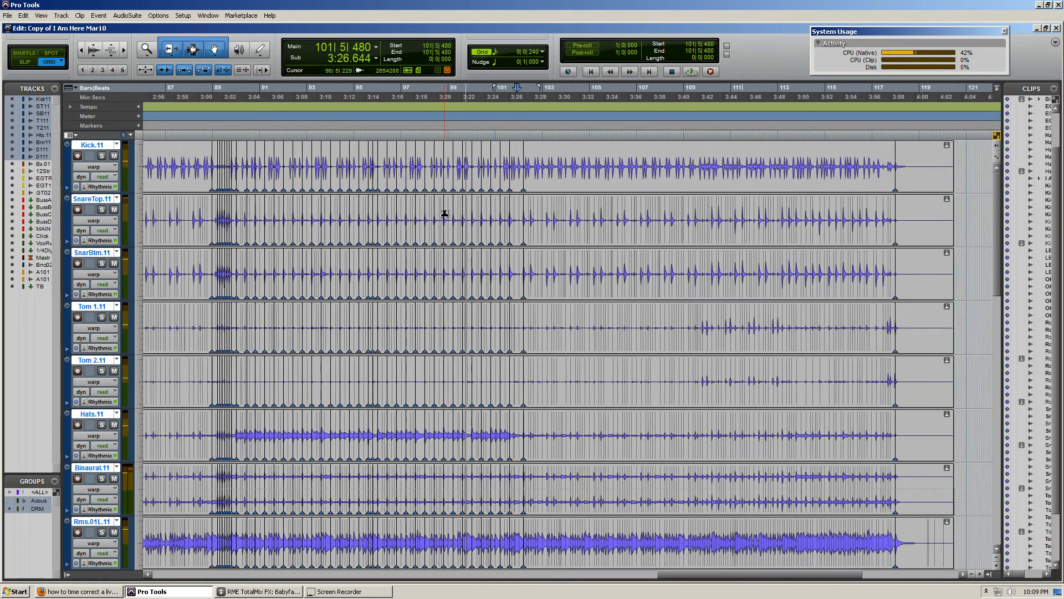
Review the complete drum take from the song's start to its end, including the warp-marked section beginning at bar 89
scroll(450, 219, "down", 1)
scroll(455, 233, "left", 3)
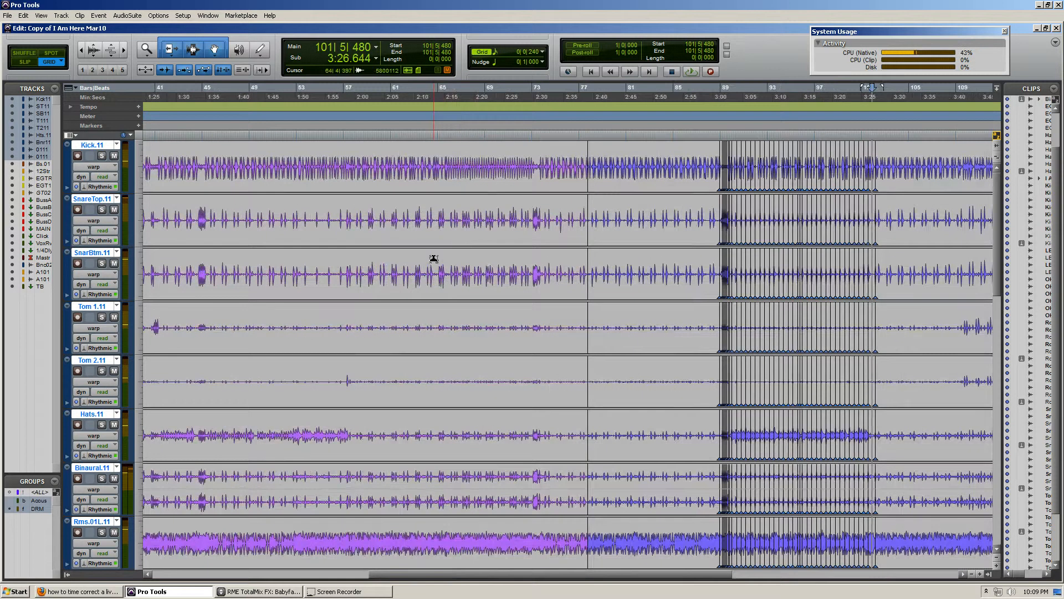
scroll(434, 264, "left", 3)
scroll(435, 268, "left", 3)
scroll(435, 270, "down", 1)
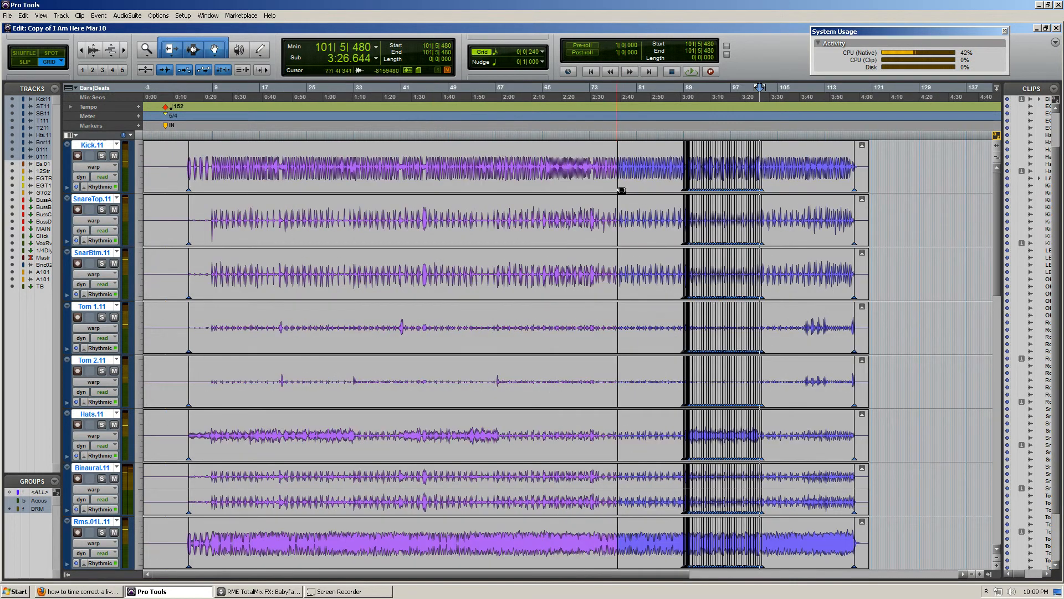
scroll(642, 202, "right", 3)
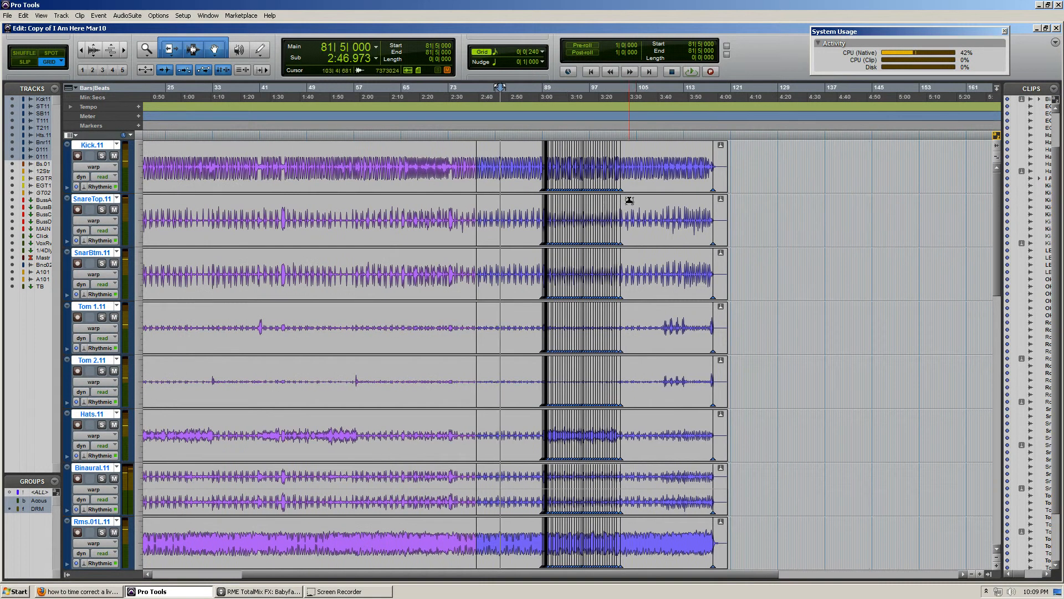
scroll(629, 200, "up", 1)
left_click(491, 204)
key("t")
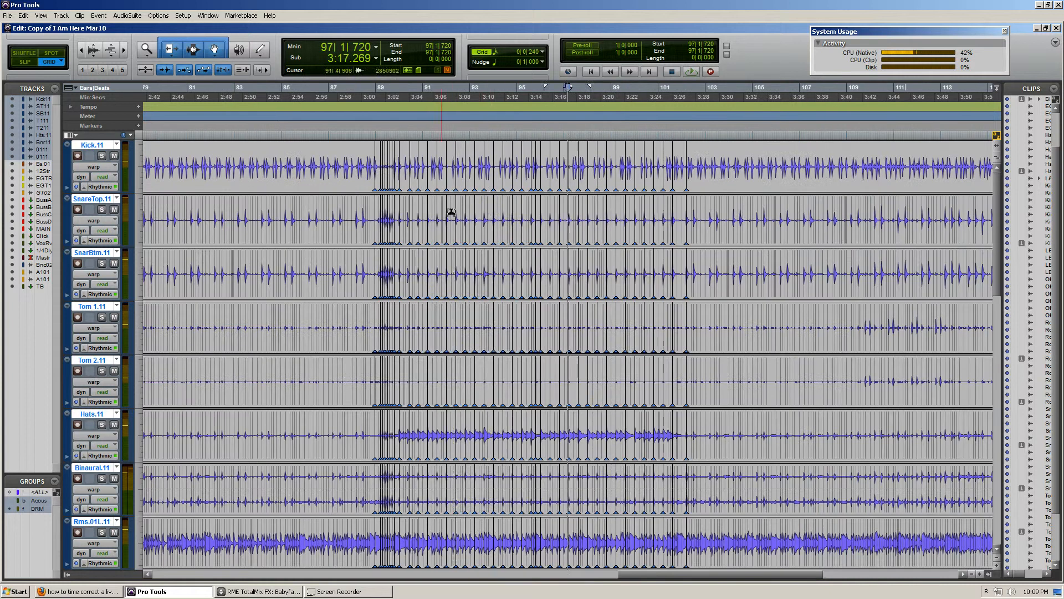
left_click(453, 211)
key("t")
key("r")
key("r")
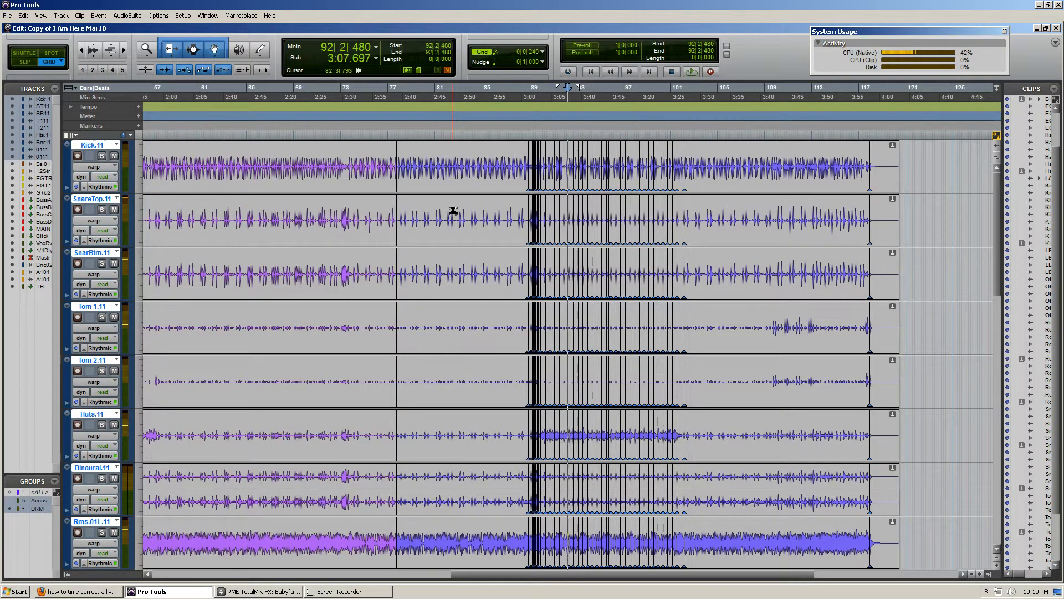
Inspect the warp-marked drum section from bar 89 to 102 up close and within the full take
key("t")
key("t")
scroll(579, 237, "right", 6)
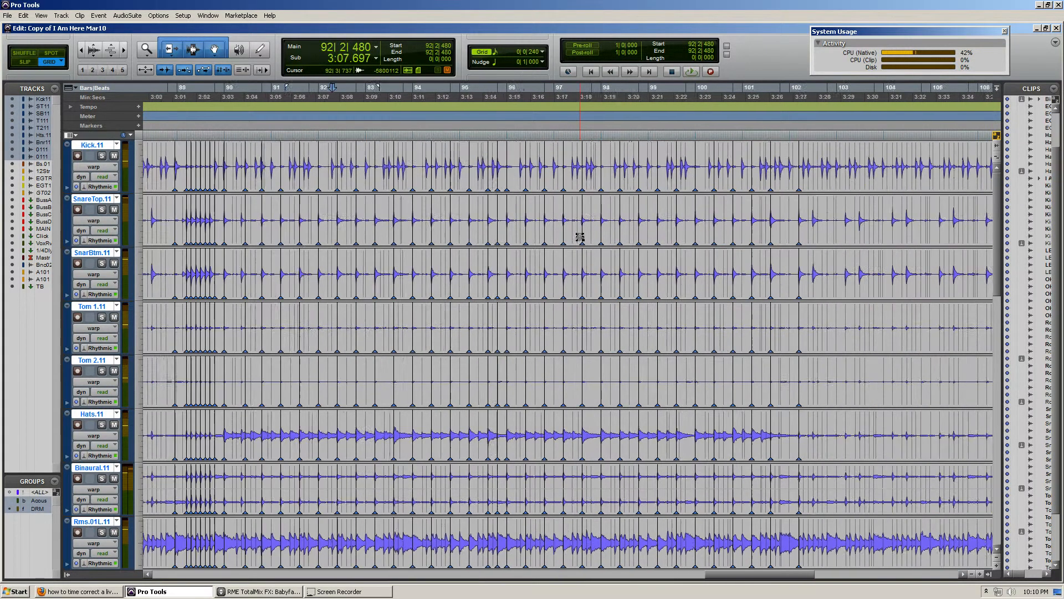
key("r")
left_click(470, 209)
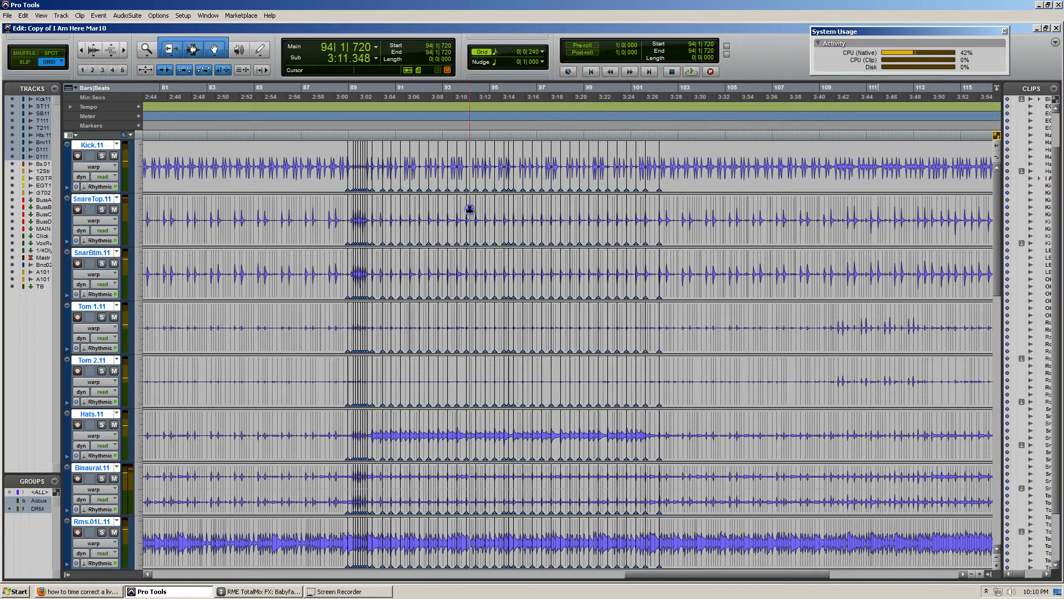
key("r")
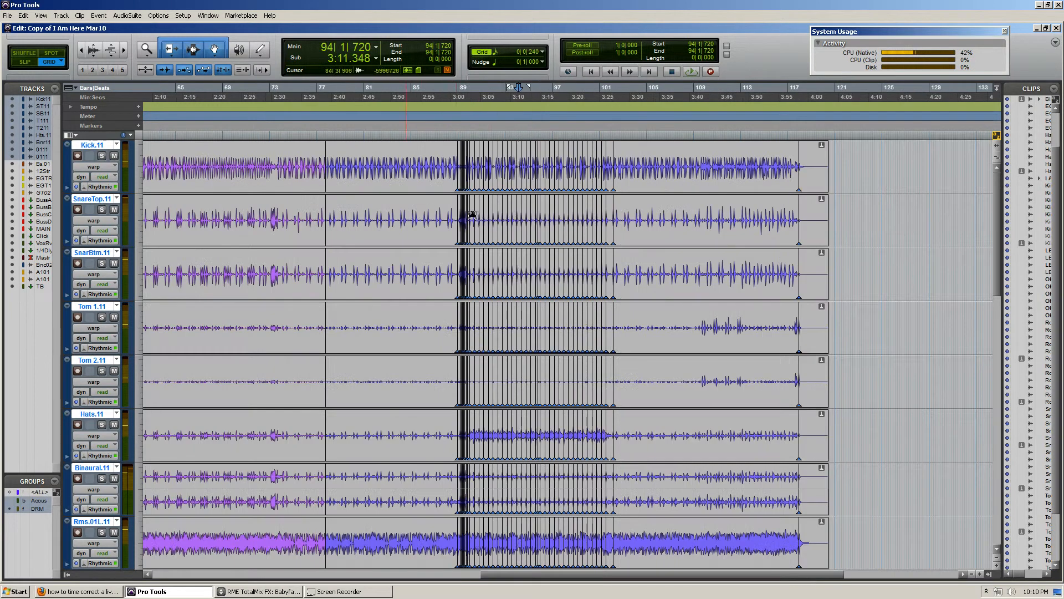
scroll(473, 254, "left", 10)
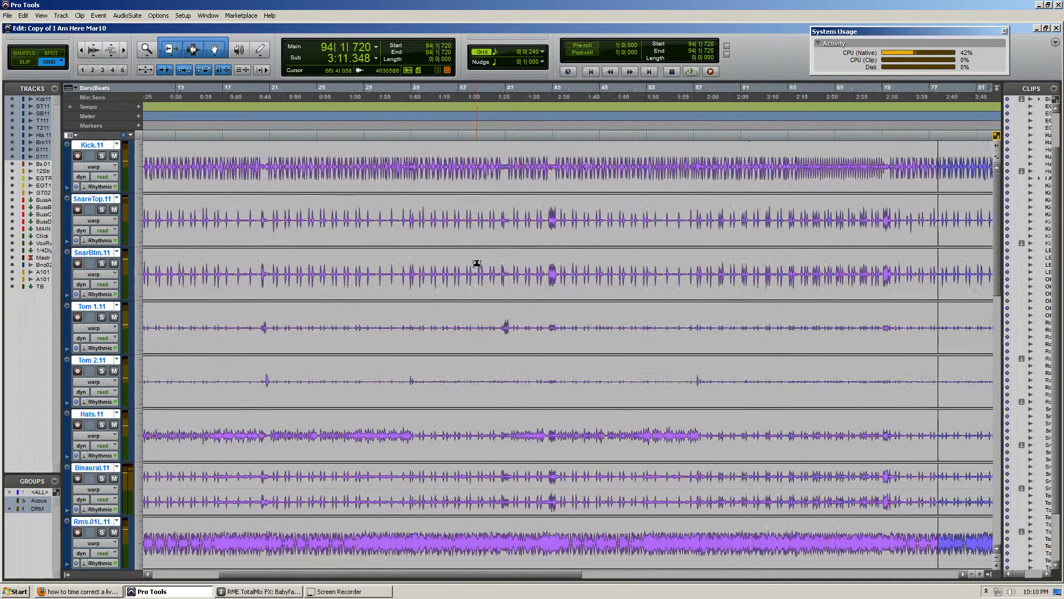
key("r")
left_click(724, 213)
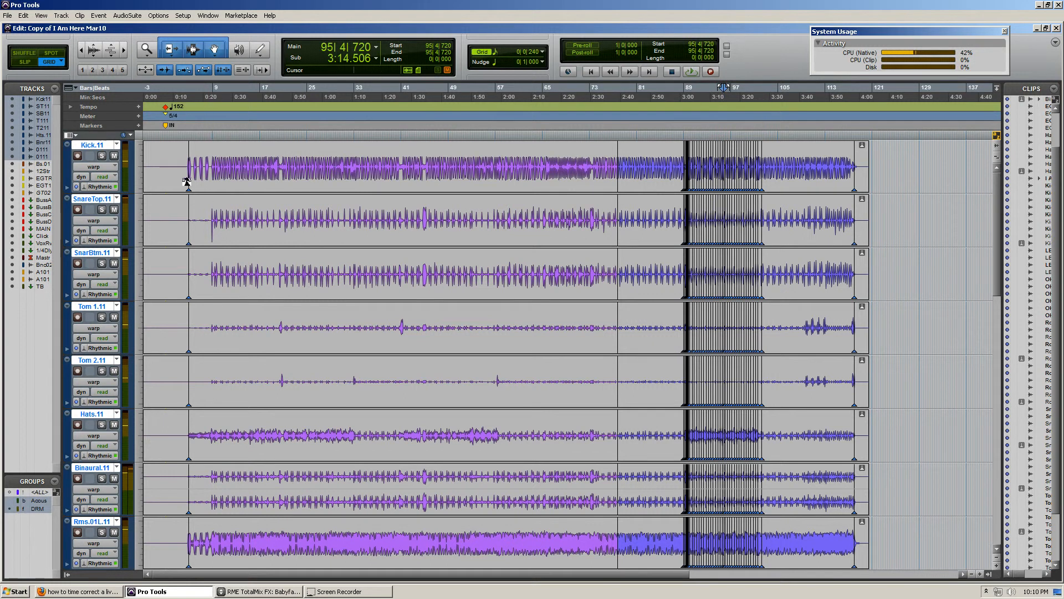
Examine the drum take around bar 41 and on both sides of the clip boundary near bar 77, up to bar 87
left_click(402, 154)
key("t")
key("t")
key("t")
key("r")
key("r")
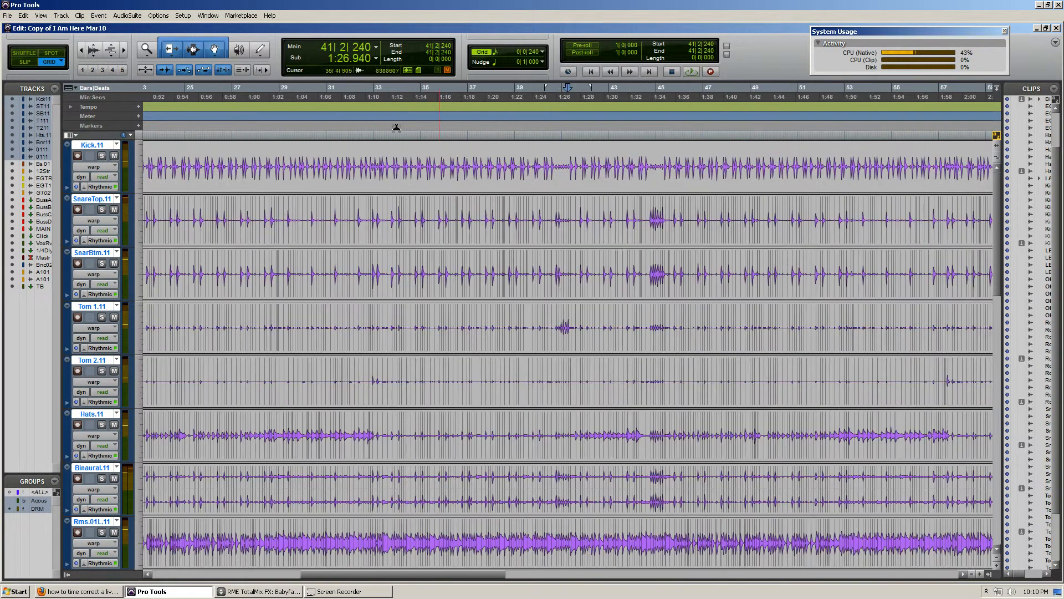
key("r")
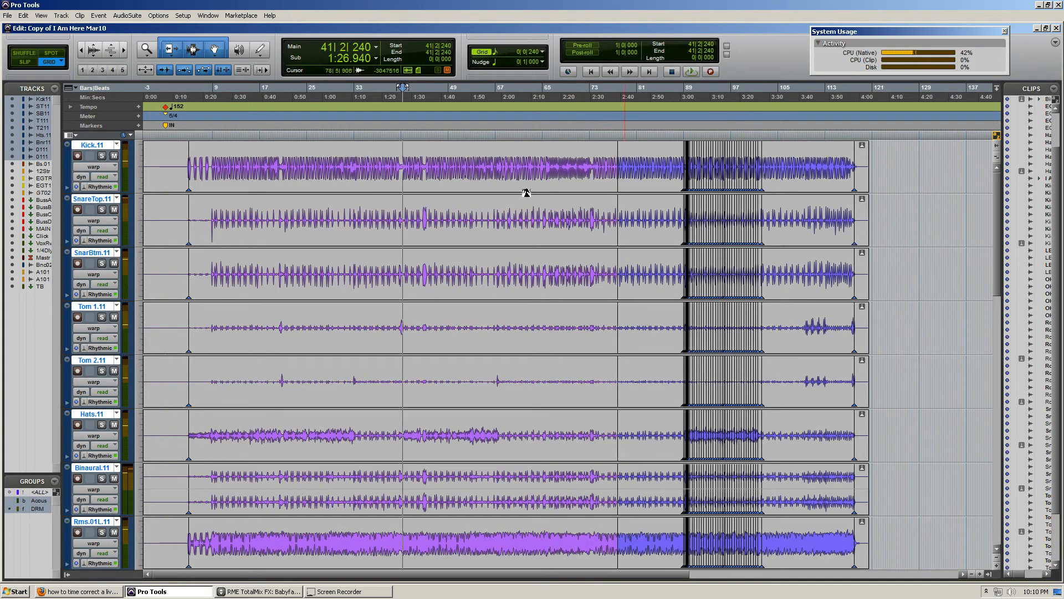
left_click(633, 164)
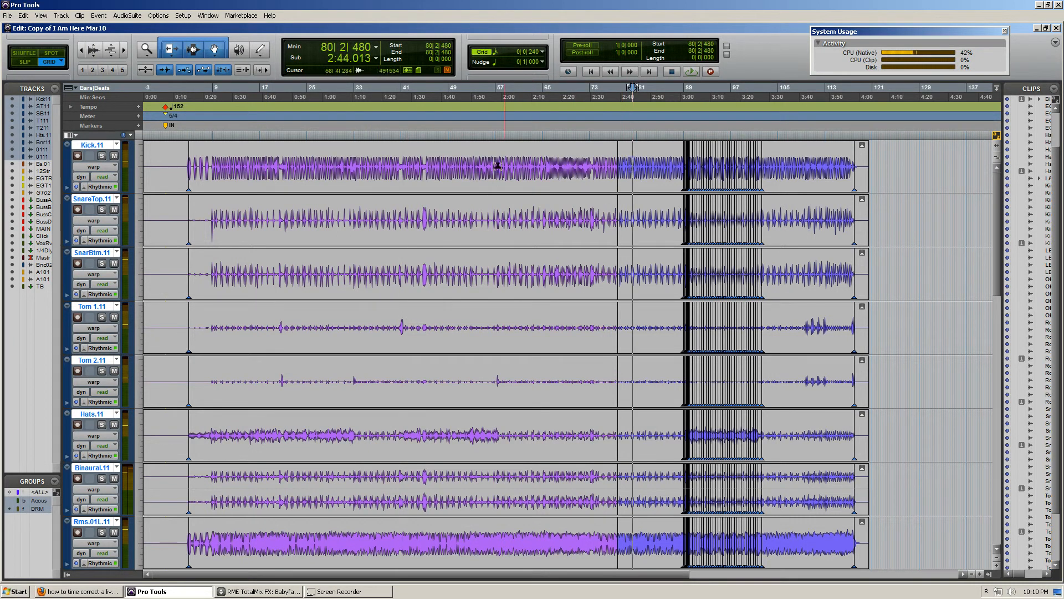
left_click(565, 162)
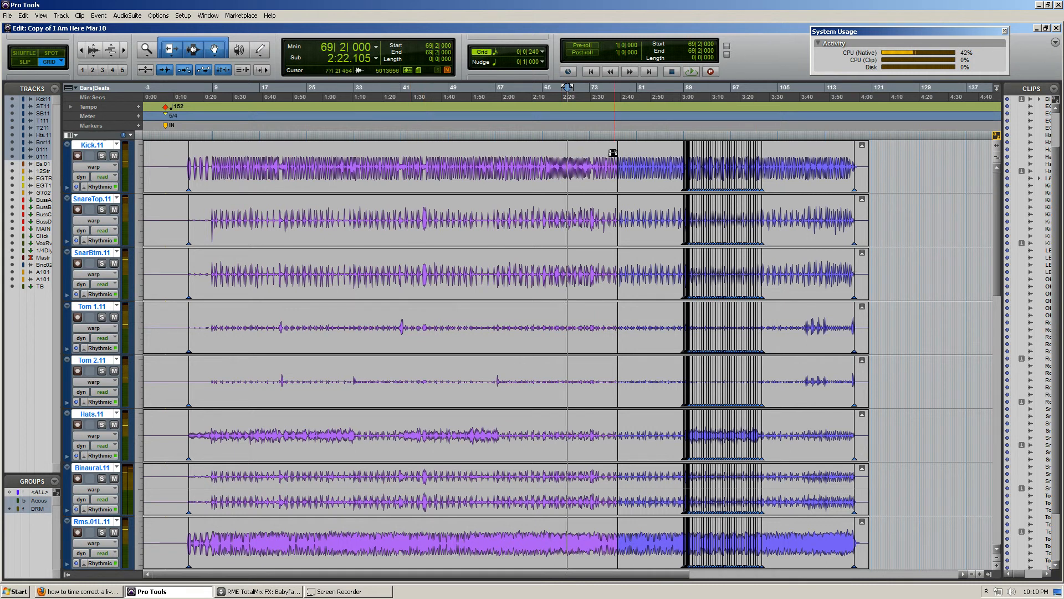
left_click(665, 156)
key("t")
left_click_drag(568, 167, 778, 148)
left_click(583, 151)
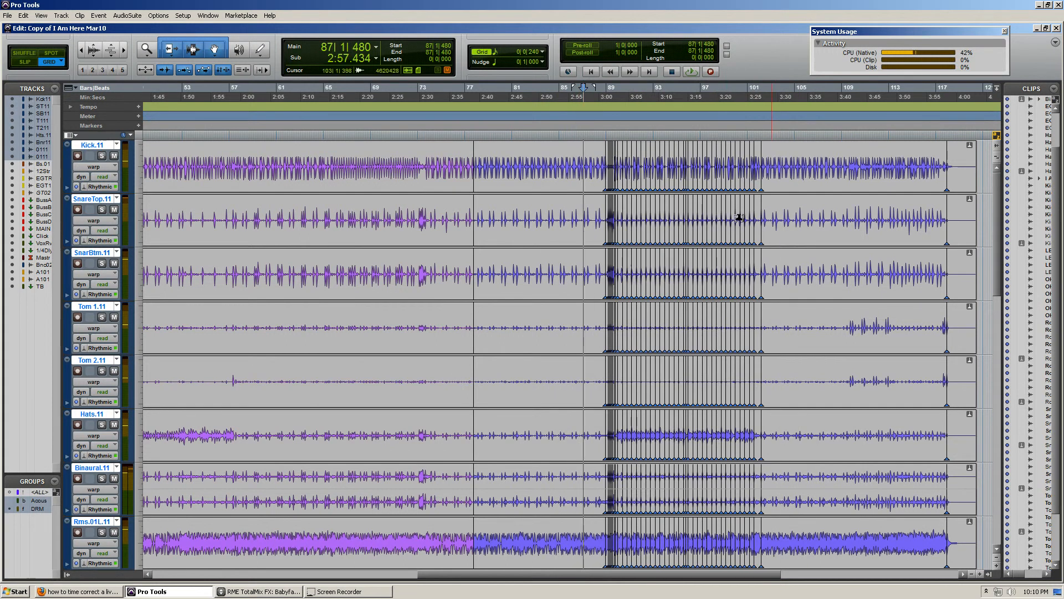
Look over the bass, 12-string and electric guitar tracks below the drums against the warped section, and return to the kick track
scroll(595, 196, "down", 5)
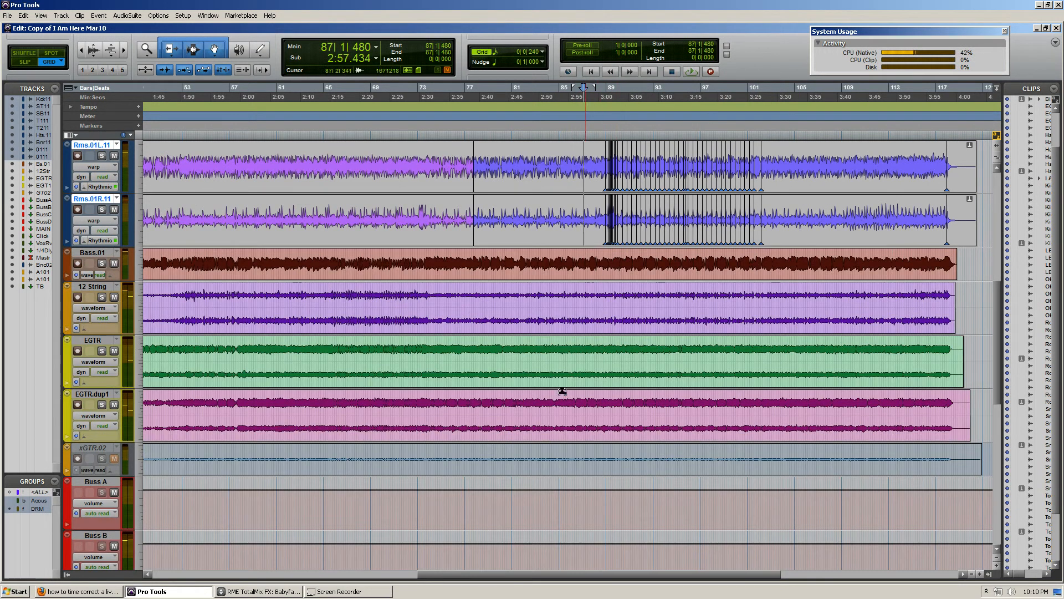
scroll(660, 355, "up", 4)
scroll(563, 198, "down", 5)
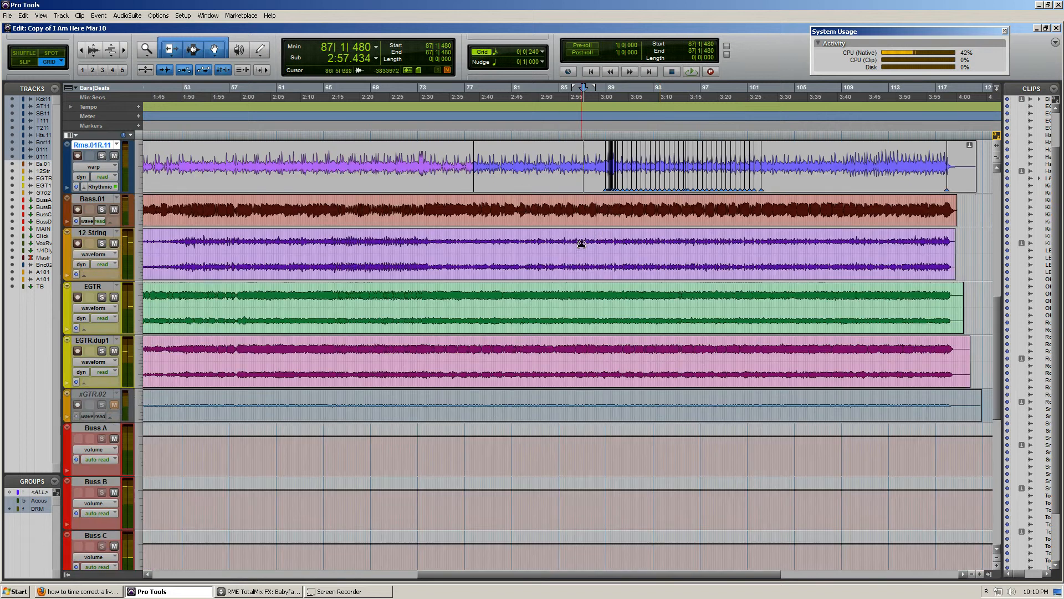
scroll(617, 242, "up", 5)
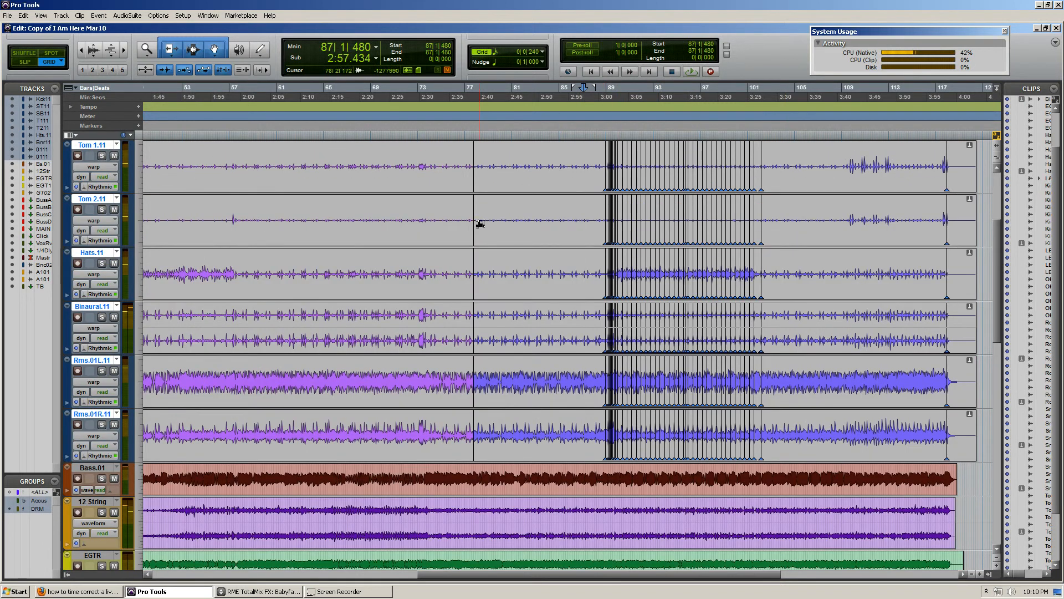
scroll(604, 252, "up", 3)
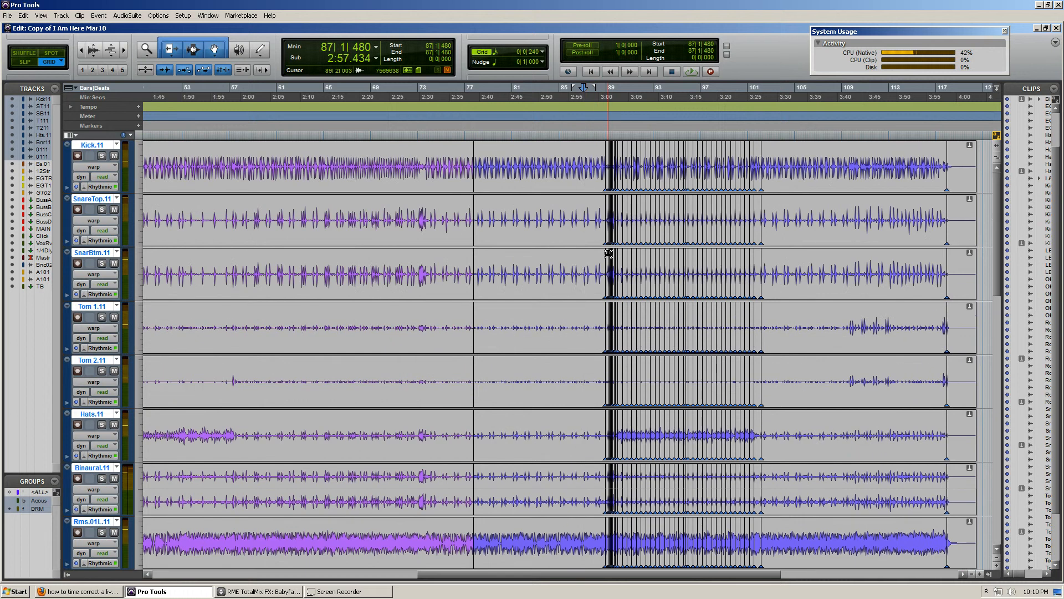
Examine the warp markers on the bar 89 snare fill and the hits following it through bar 92 up close
left_click(640, 204)
key("t")
key("t")
key("t")
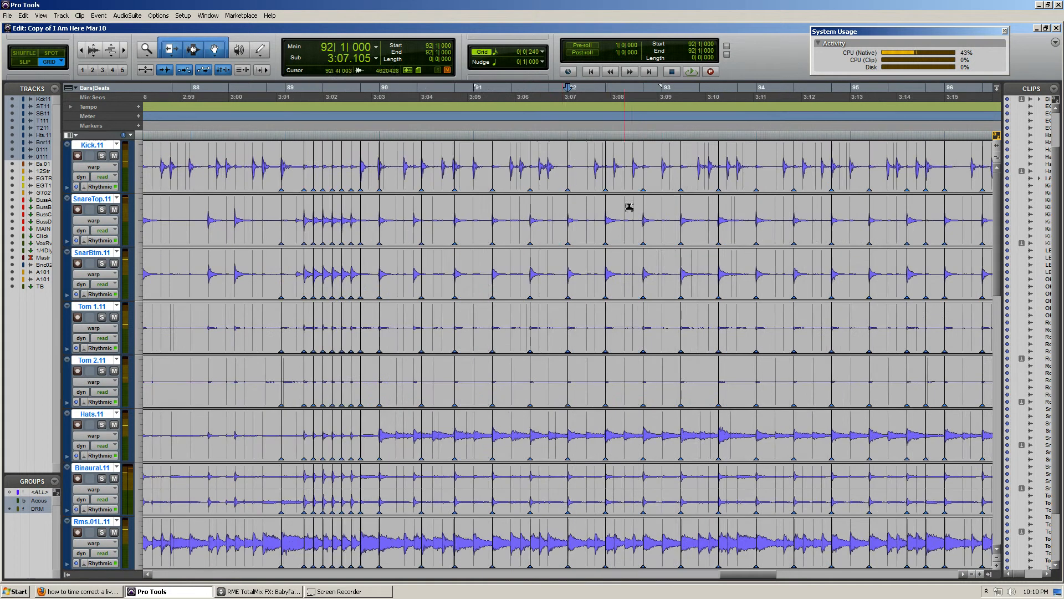
left_click(470, 205)
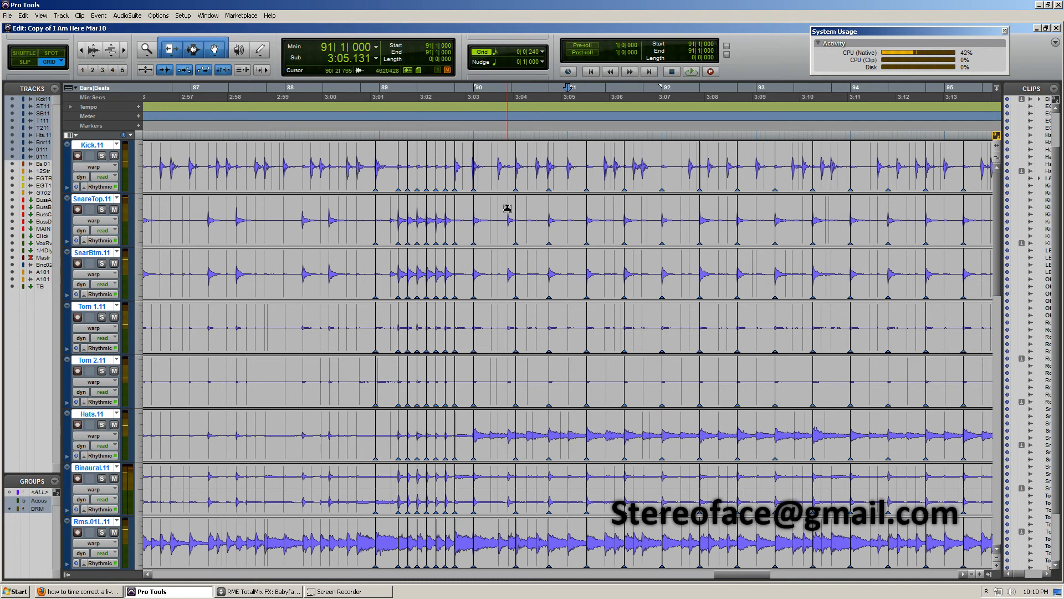
left_click(498, 208)
key("t")
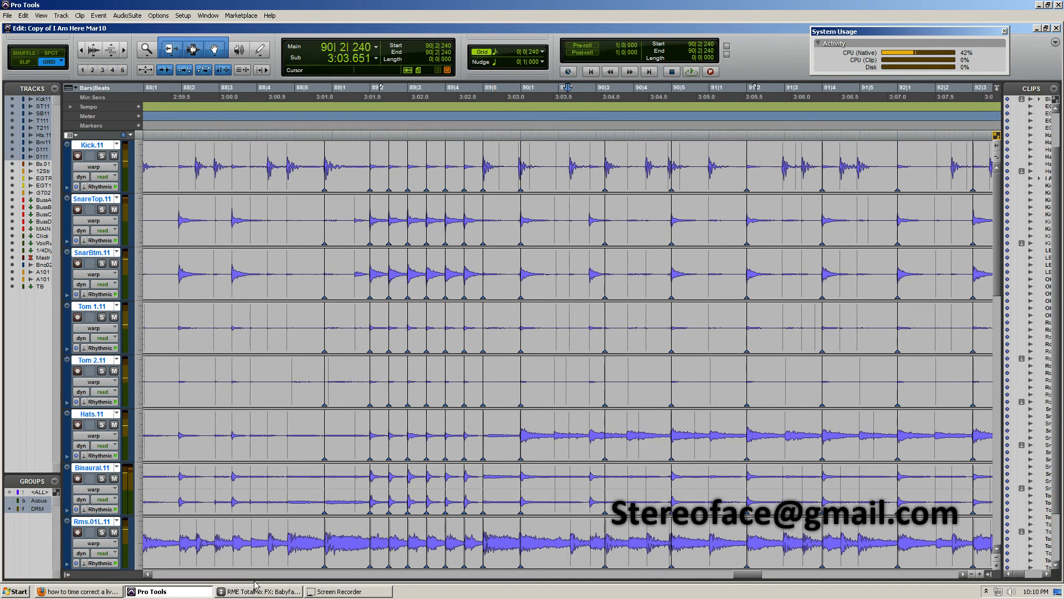